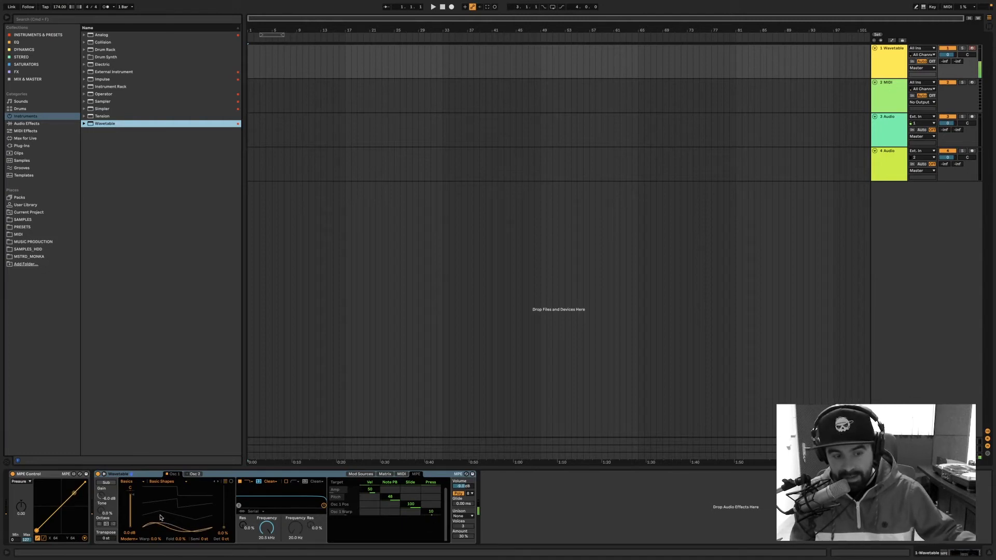
# Set the Press modulation amount of Wavetable's Osc 1 Warp to 47 and record an MPE performance on the Wavetable track
pyautogui.moveTo(431, 512)
pyautogui.mouseDown()
pyautogui.moveTo(431, 495)
pyautogui.moveTo(435, 516)
pyautogui.mouseUp()
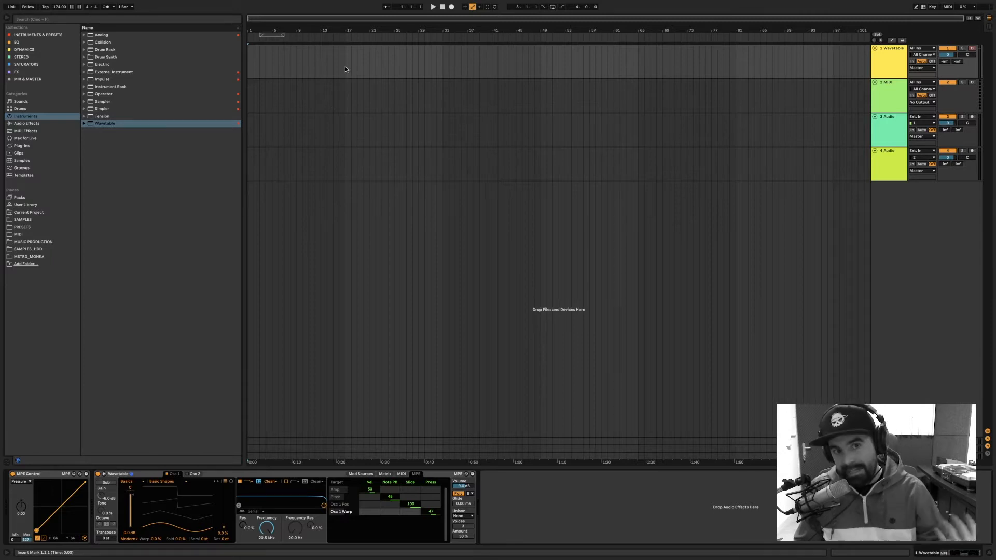
pyautogui.click(452, 7)
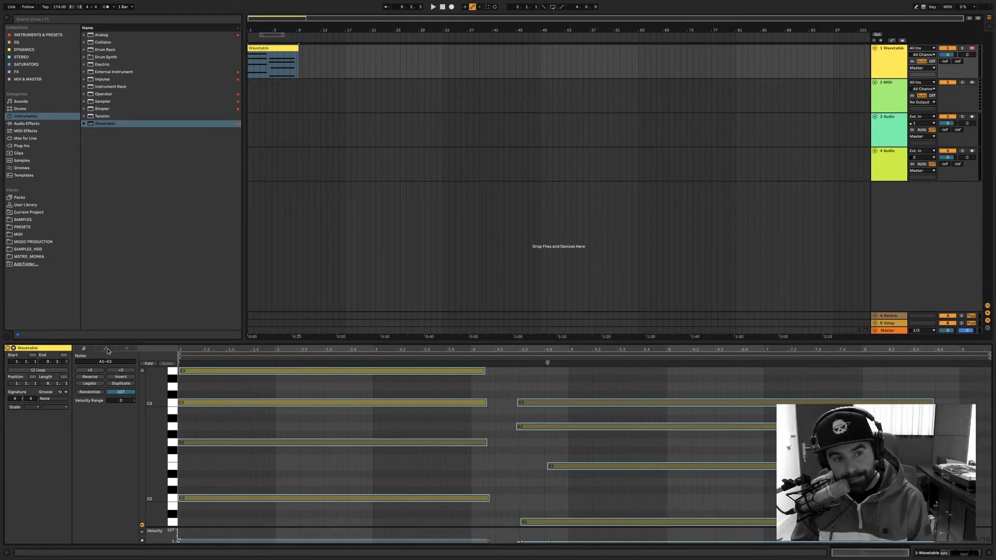
# Show the note expression of the recorded Wavetable clip and enlarge the editor with its Slide and Pressure lanes
pyautogui.click(127, 350)
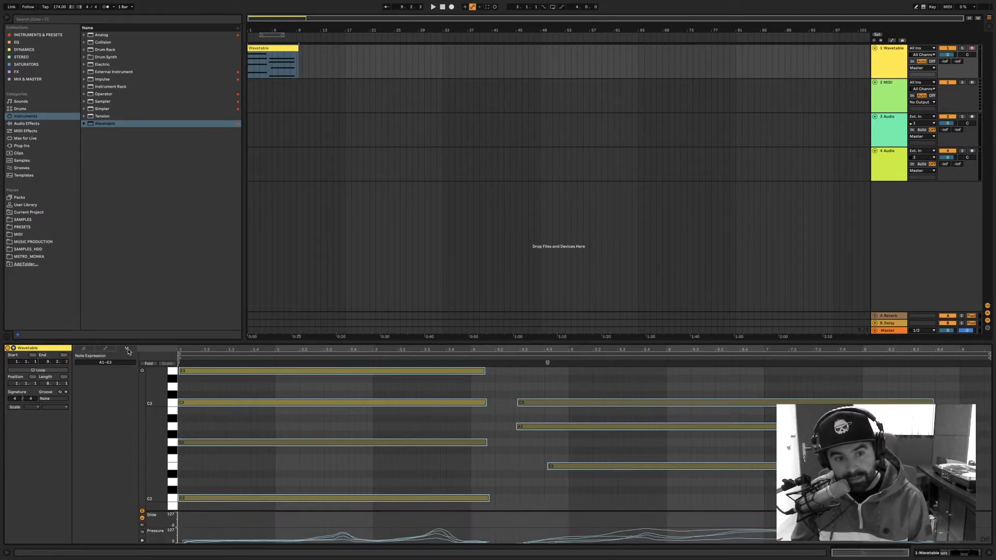
pyautogui.doubleClick(310, 343)
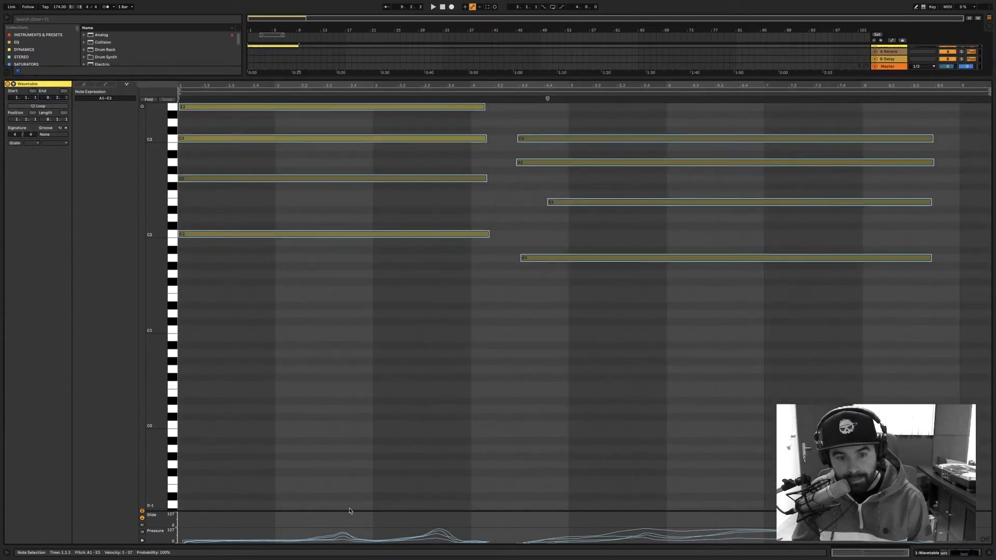
pyautogui.moveTo(350, 499); pyautogui.dragTo(351, 309)
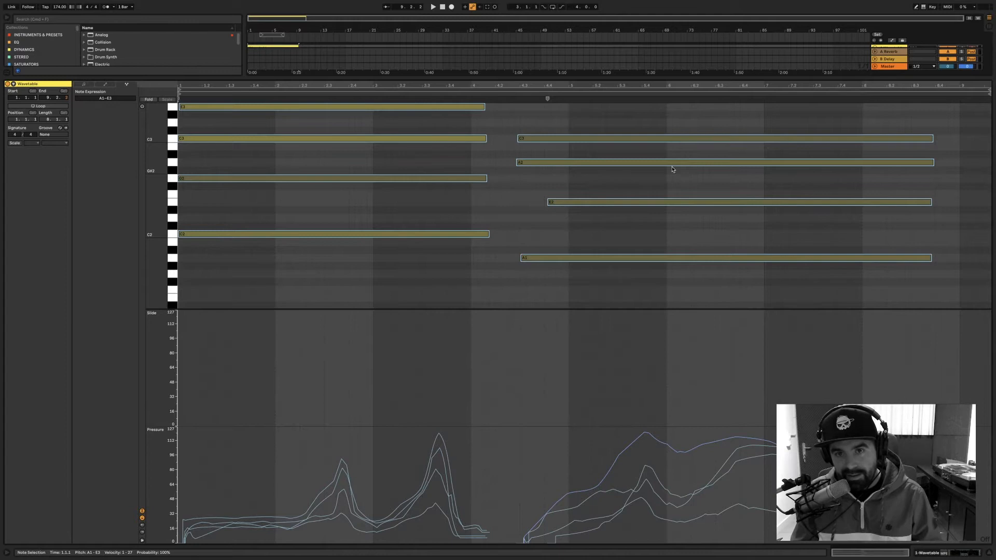
# Redraw the pressure curve of the first chord's G2 note freehand as rising waves with a high peak near the note's end
pyautogui.click(335, 266)
pyautogui.click(350, 178)
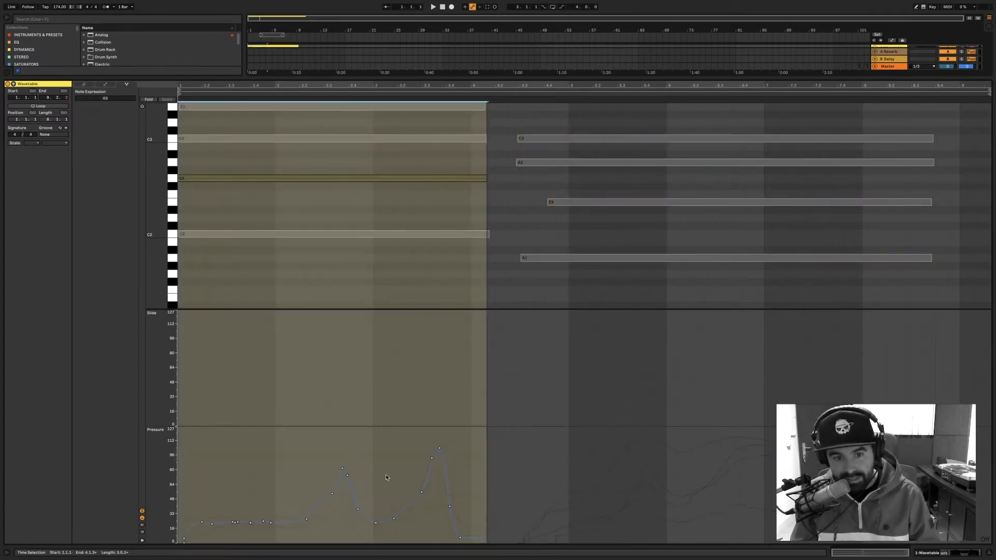
pyautogui.press('b')
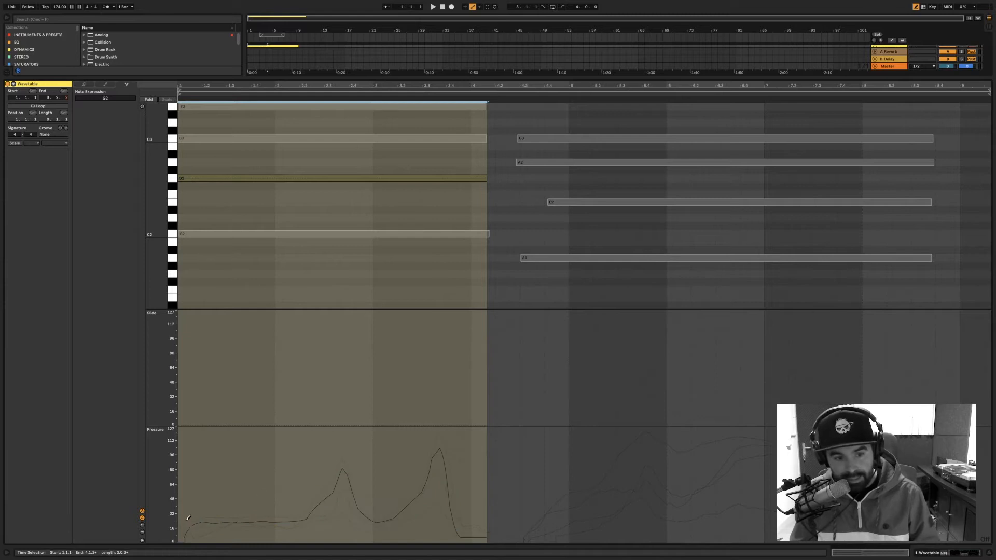
pyautogui.moveTo(210, 499)
pyautogui.mouseDown()
pyautogui.moveTo(327, 474)
pyautogui.moveTo(412, 473)
pyautogui.mouseUp()
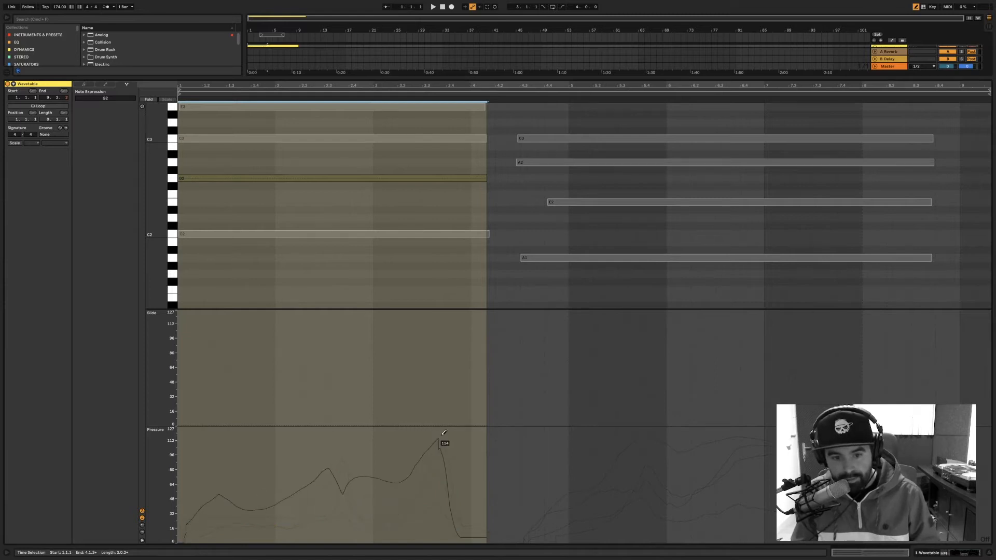
pyautogui.moveTo(474, 457); pyautogui.dragTo(490, 469)
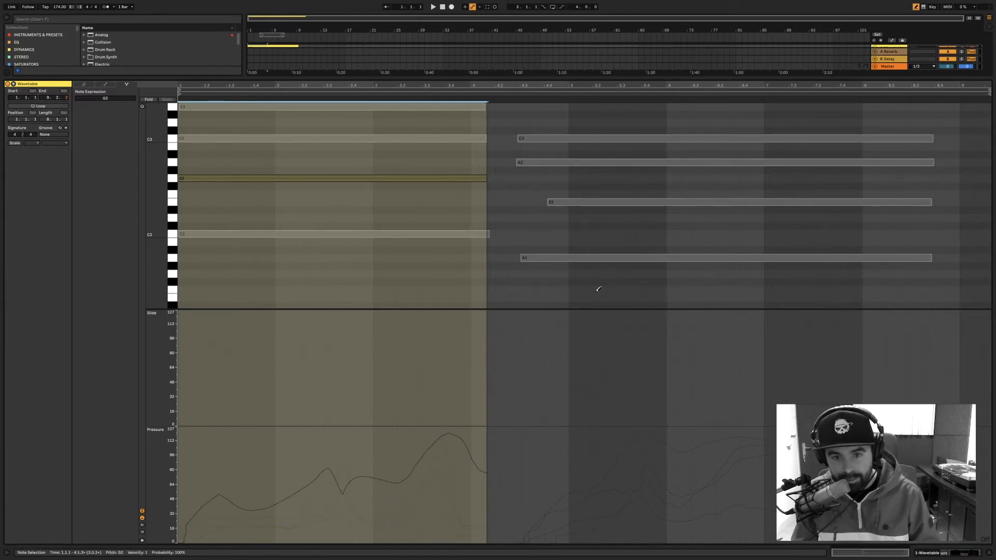
# Redraw the opening part of the pressure curve of the second chord's A1 note freehand
pyautogui.click(605, 267)
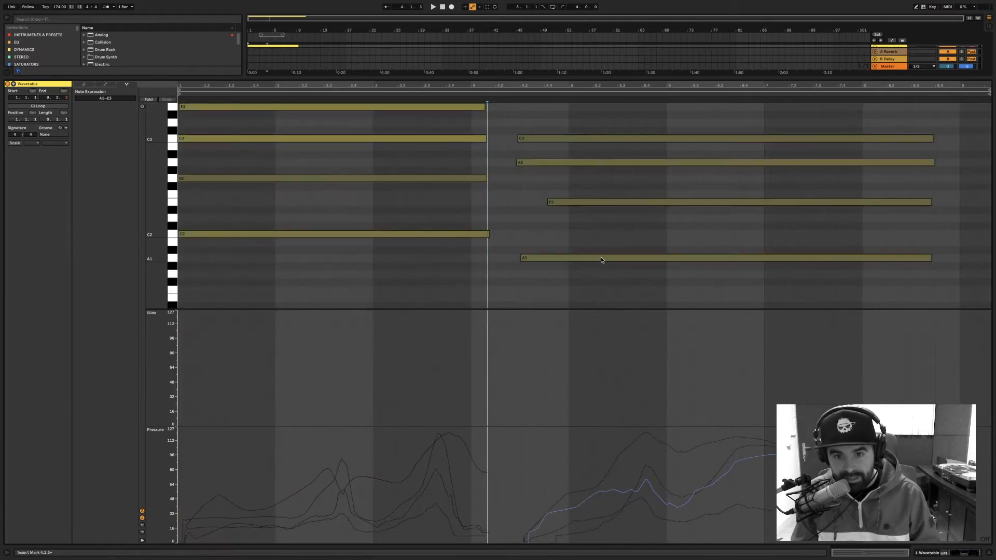
pyautogui.click(601, 258)
pyautogui.moveTo(538, 522); pyautogui.dragTo(584, 498)
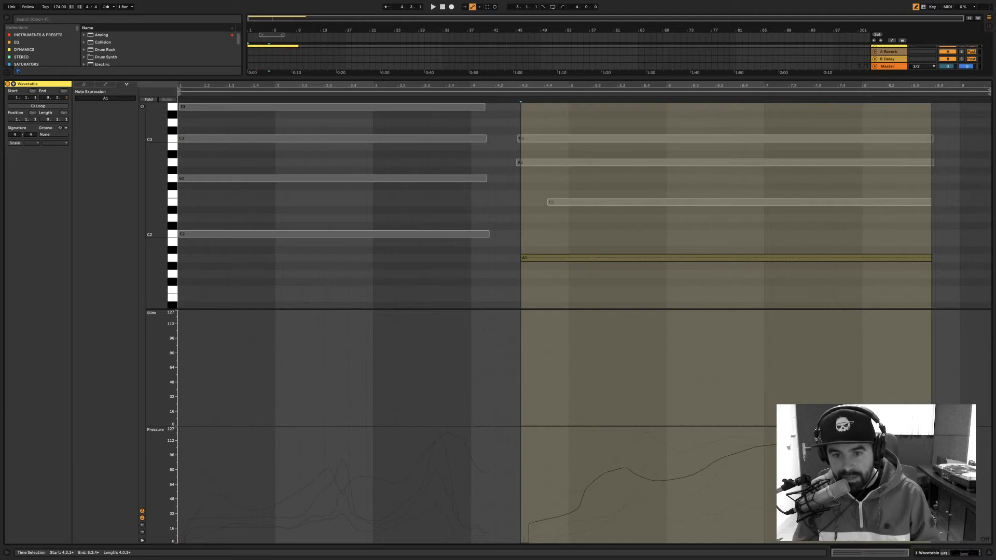
# Play the Wavetable clip from the start to hear the redrawn pressure curves
pyautogui.press('super+a')
pyautogui.click(191, 292)
pyautogui.press('space')
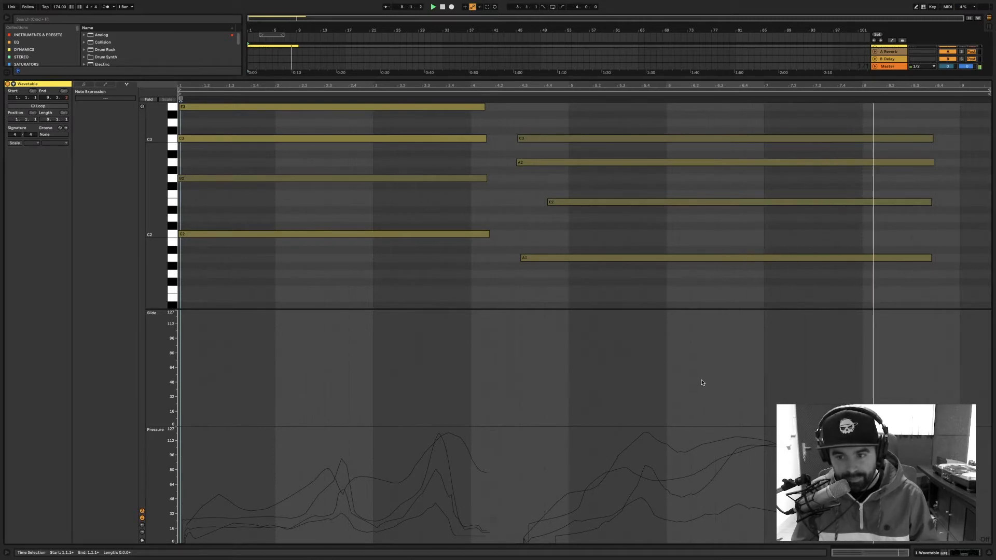
pyautogui.click(318, 387)
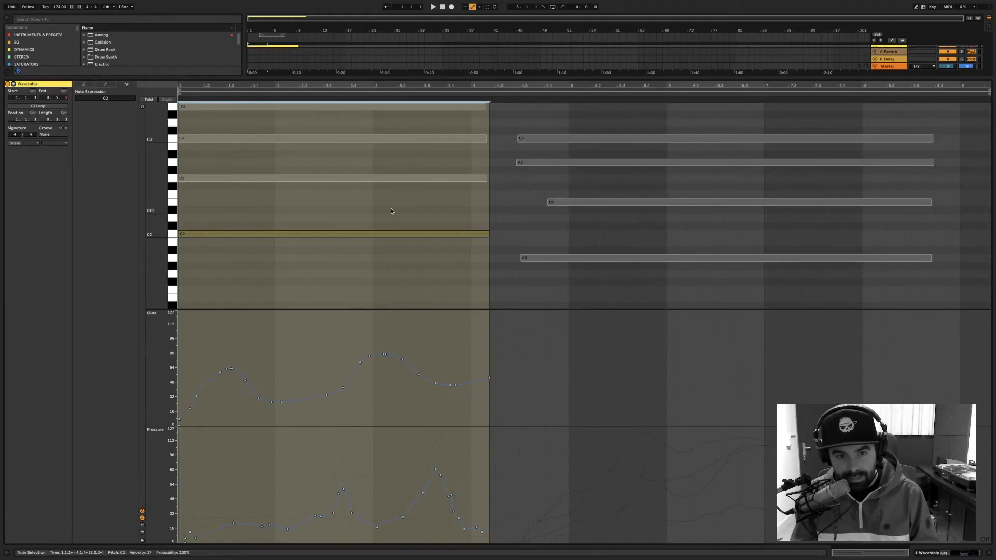
# Draw a freehand slide curve across the first chord's G2 note and play the clip back
pyautogui.click(374, 210)
pyautogui.click(347, 178)
pyautogui.press('b')
pyautogui.moveTo(222, 418)
pyautogui.mouseDown()
pyautogui.moveTo(351, 343)
pyautogui.moveTo(563, 348)
pyautogui.mouseUp()
pyautogui.press('b')
pyautogui.press('space')
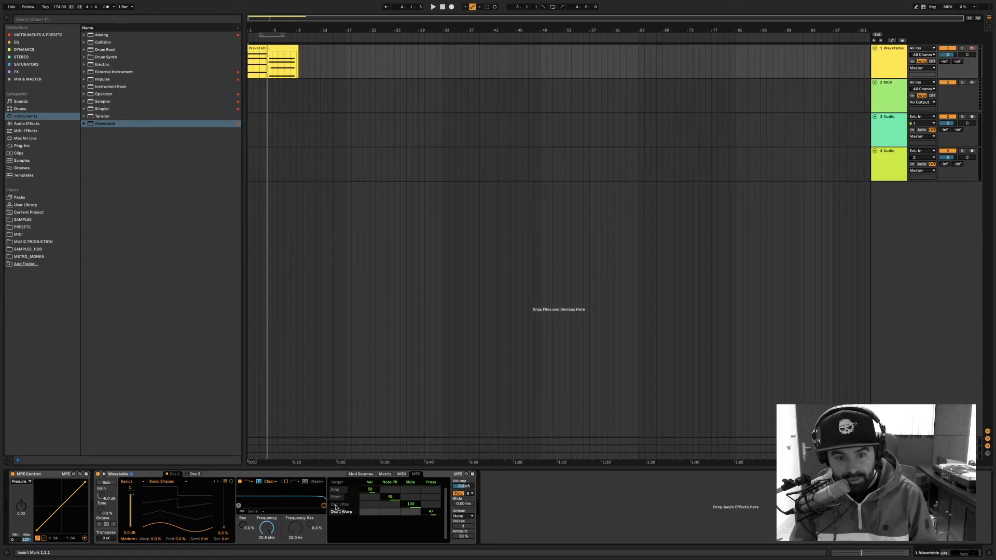
pyautogui.press('space')
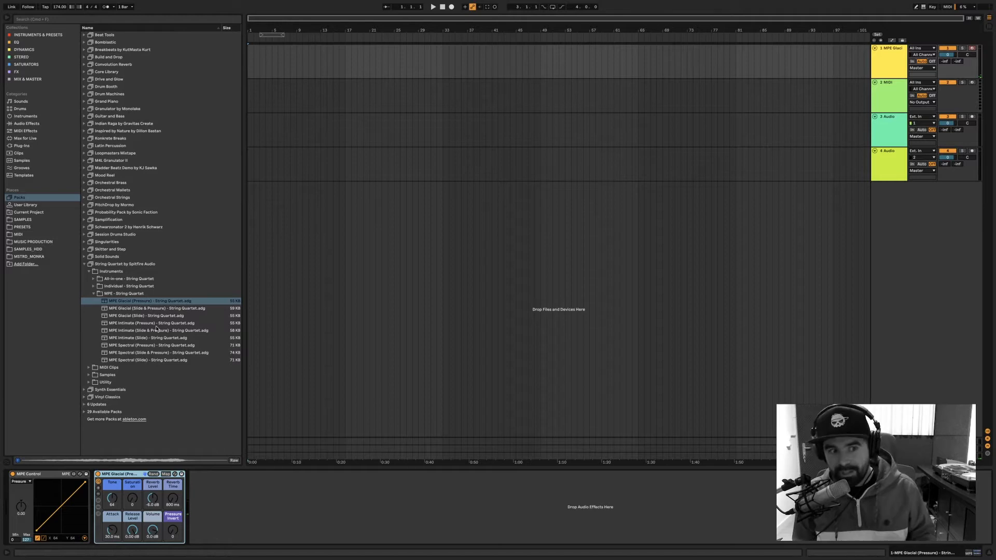
# Record a performance with the MPE Glacial (Pressure) string instrument and open the new clip's note expression
pyautogui.click(450, 7)
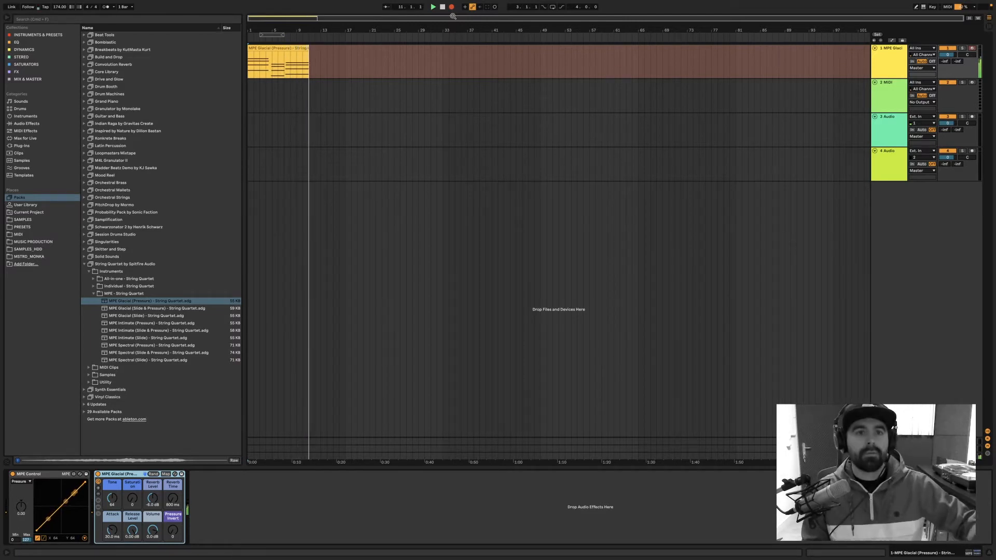
pyautogui.press('space')
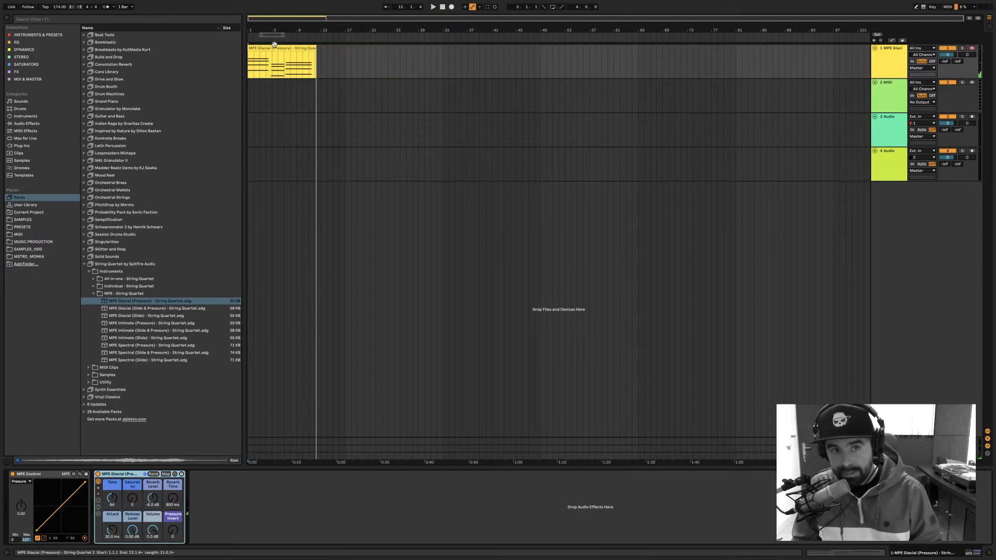
pyautogui.doubleClick(274, 44)
pyautogui.click(125, 192)
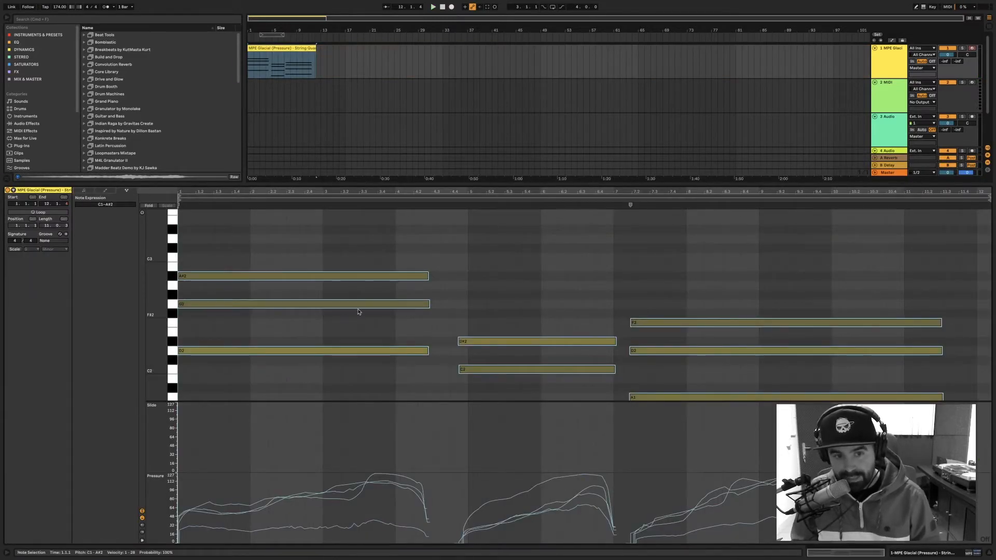
# Examine the pressure curve of the first chord's A#2 note and play the string clip from the start
pyautogui.click(382, 276)
pyautogui.click(300, 507)
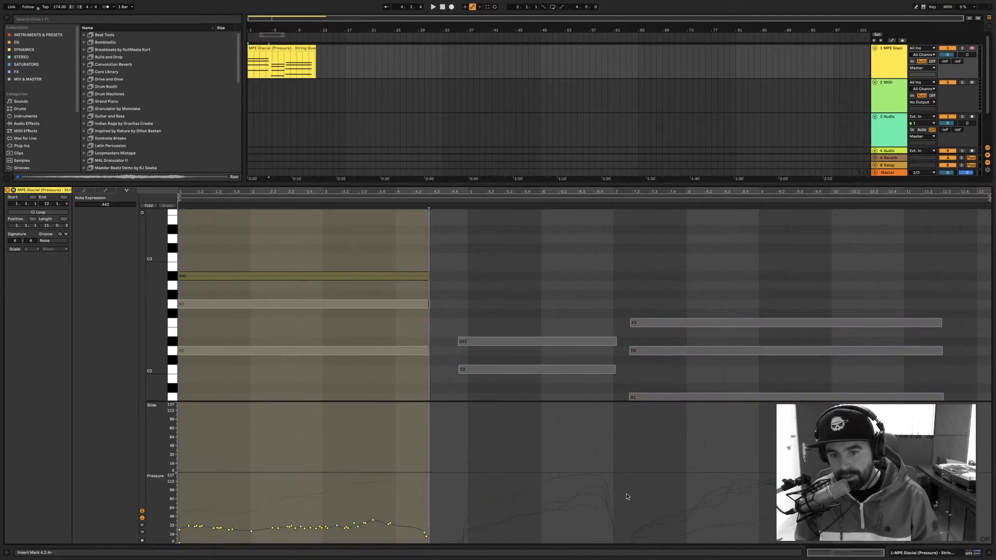
pyautogui.press('super+a')
pyautogui.press('space')
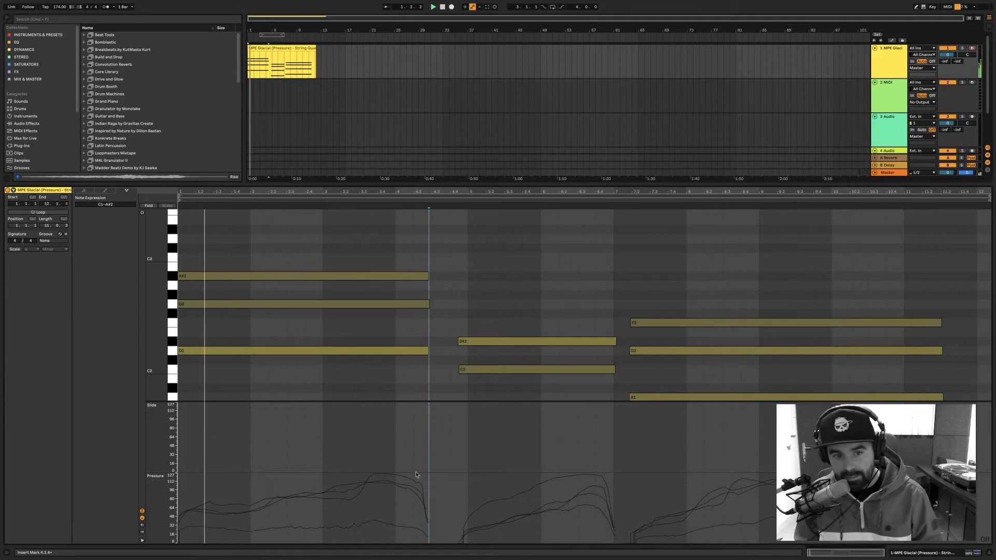
pyautogui.click(394, 483)
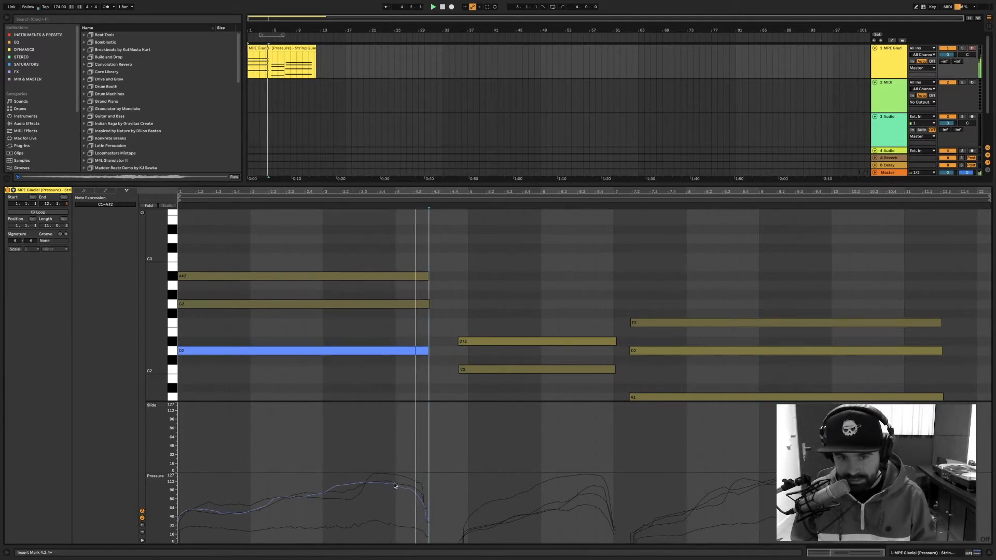
pyautogui.click(393, 484)
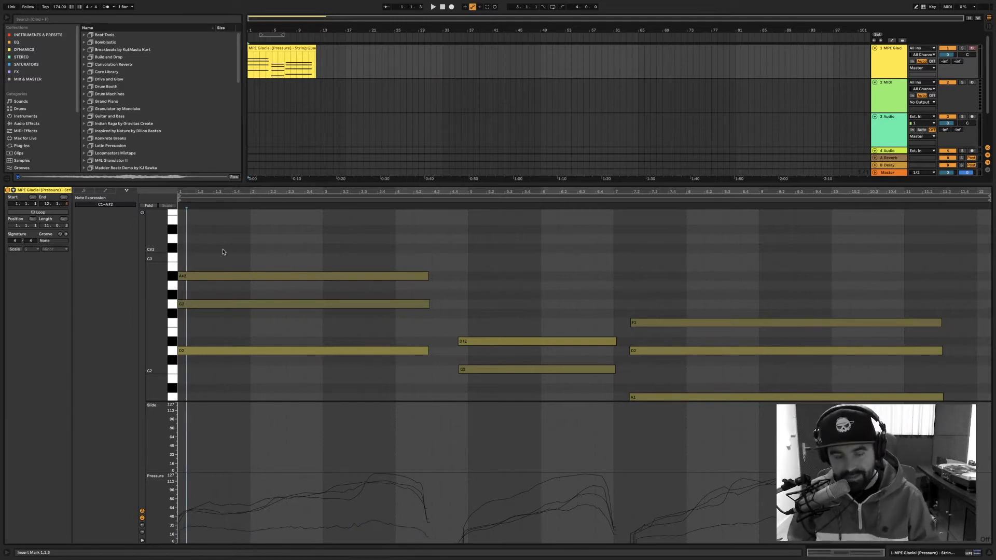
# Bend the first chord's G2 note gradually from its original pitch up to +5 st at its end and play it
pyautogui.click(196, 304)
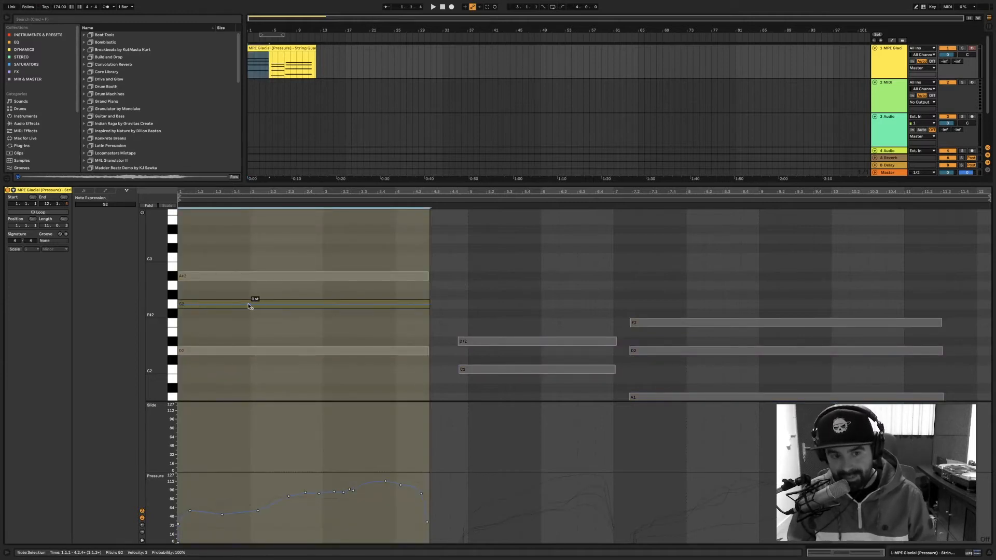
pyautogui.click(181, 304)
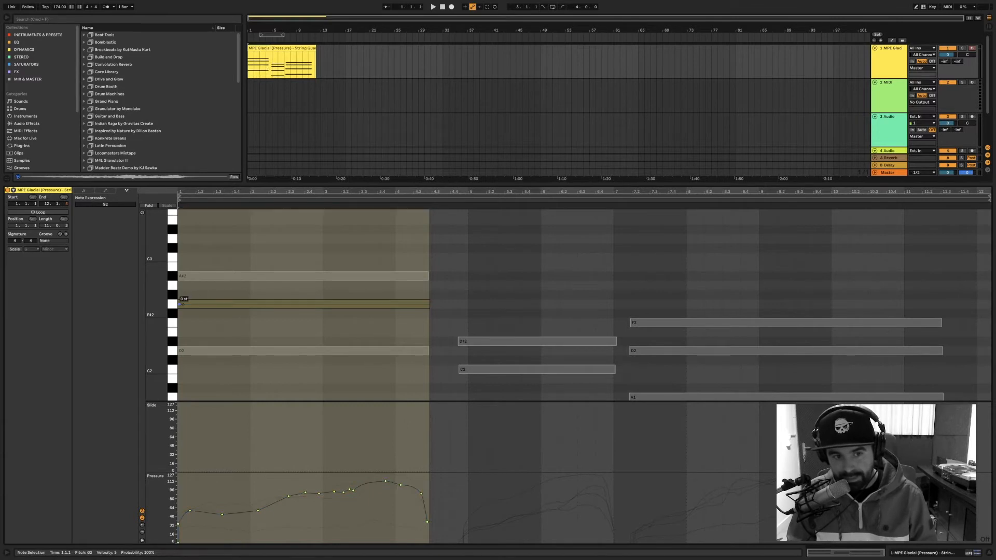
pyautogui.moveTo(181, 304); pyautogui.dragTo(428, 250)
pyautogui.rightClick(429, 250)
pyautogui.click(430, 256)
pyautogui.write('5')
pyautogui.press('Return')
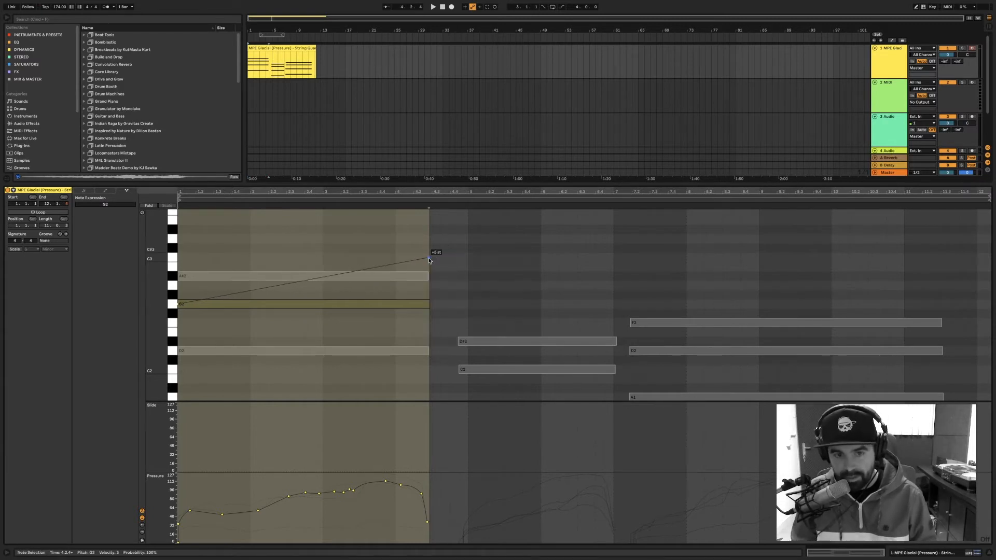
pyautogui.press('space')
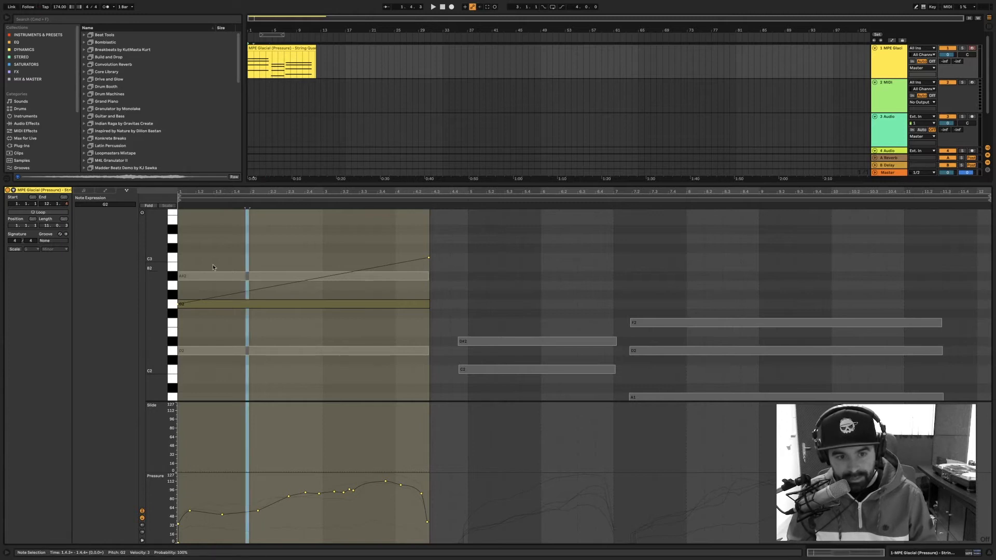
pyautogui.press('space')
# Draw a downward pitch bend across the first chord's A#2 note, from its start to its end
pyautogui.click(211, 277)
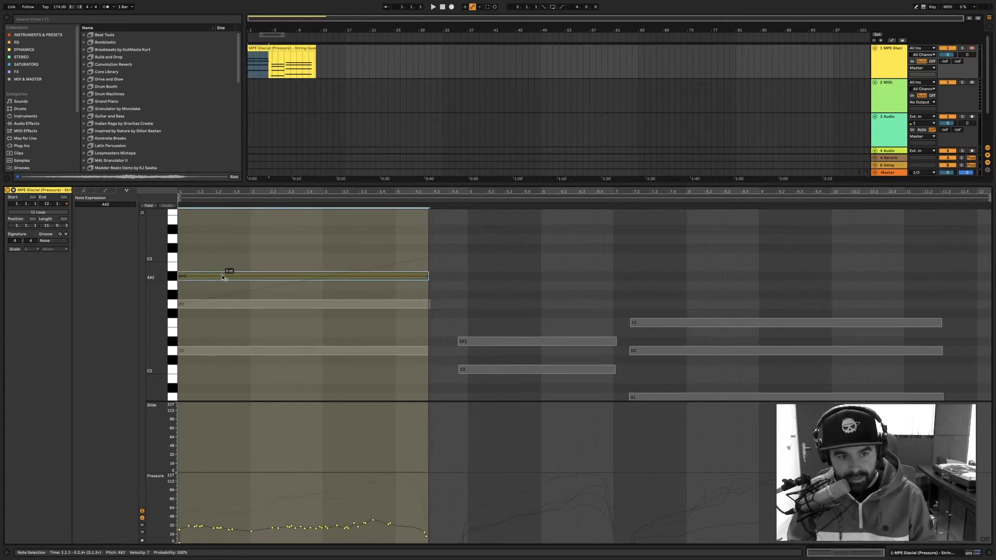
pyautogui.click(181, 276)
pyautogui.moveTo(181, 276); pyautogui.dragTo(429, 315)
pyautogui.rightClick(429, 314)
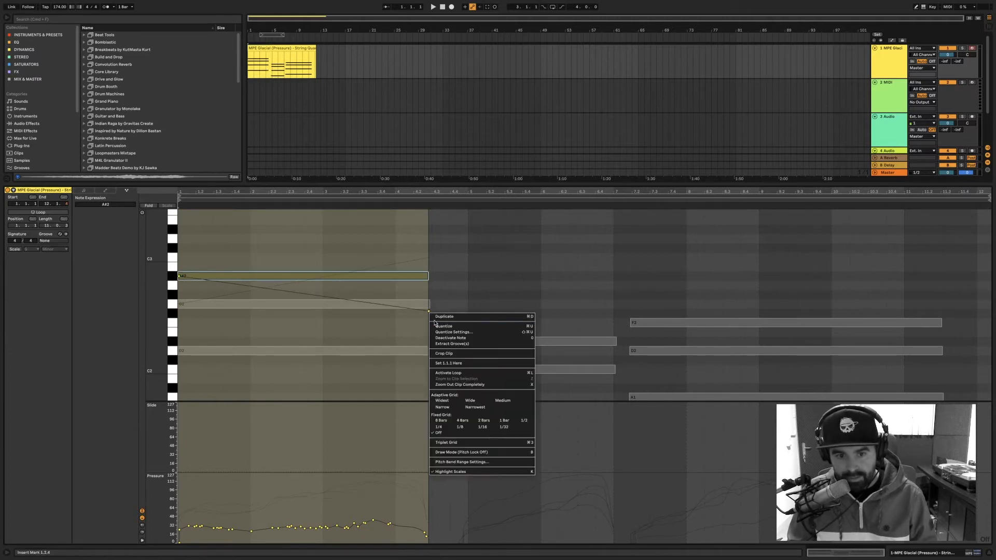
pyautogui.click(429, 315)
pyautogui.rightClick(429, 313)
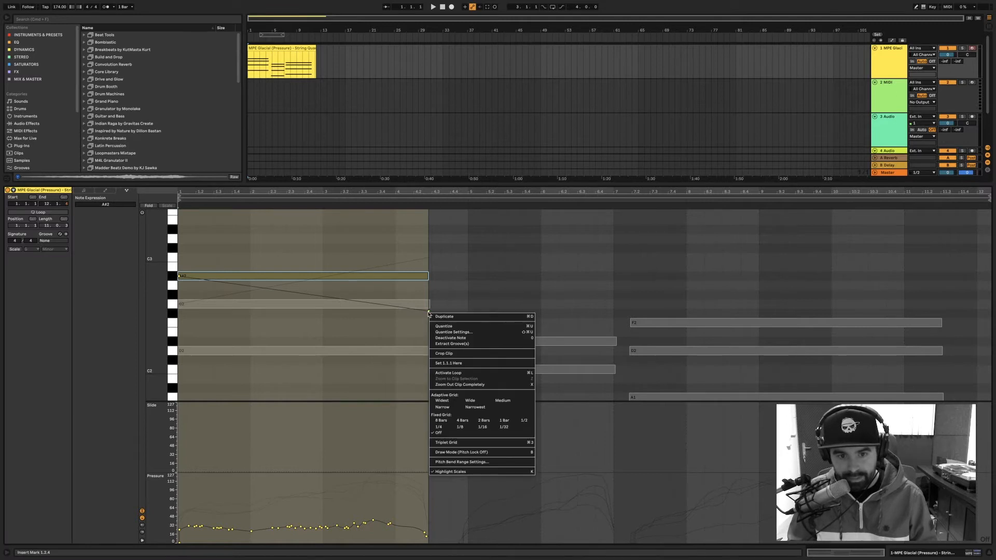
pyautogui.click(429, 312)
# Set the pitch bend at the end of the A#2 note to -5 st and play the string clip
pyautogui.moveTo(429, 312); pyautogui.dragTo(424, 314)
pyautogui.rightClick(425, 313)
pyautogui.click(428, 318)
pyautogui.write('-5')
pyautogui.press('Return')
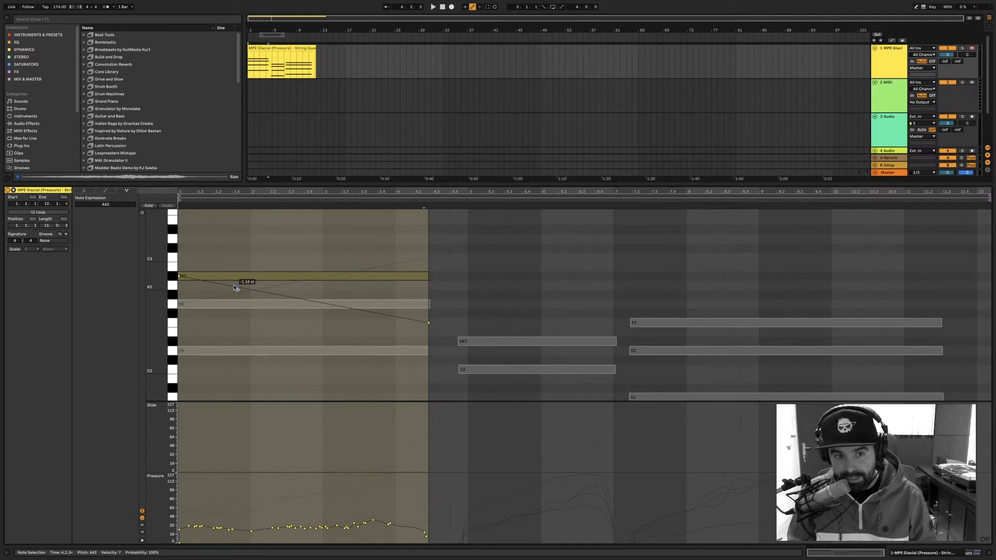
pyautogui.press('space')
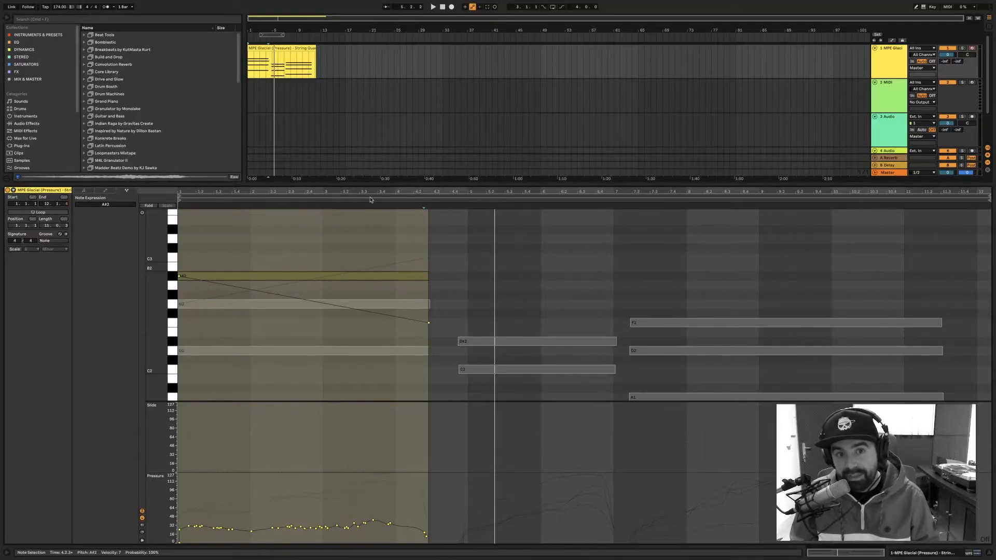
pyautogui.click(894, 83)
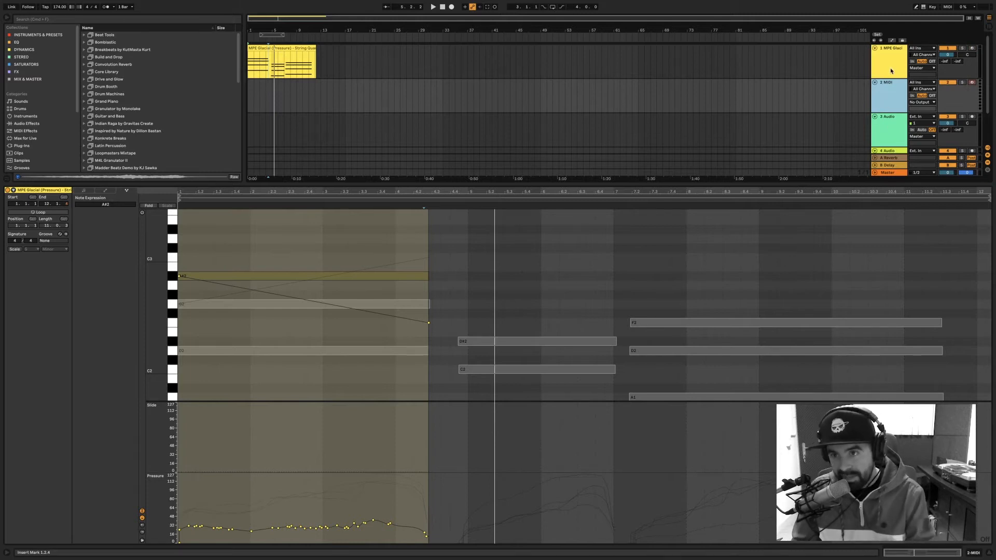
pyautogui.click(263, 47)
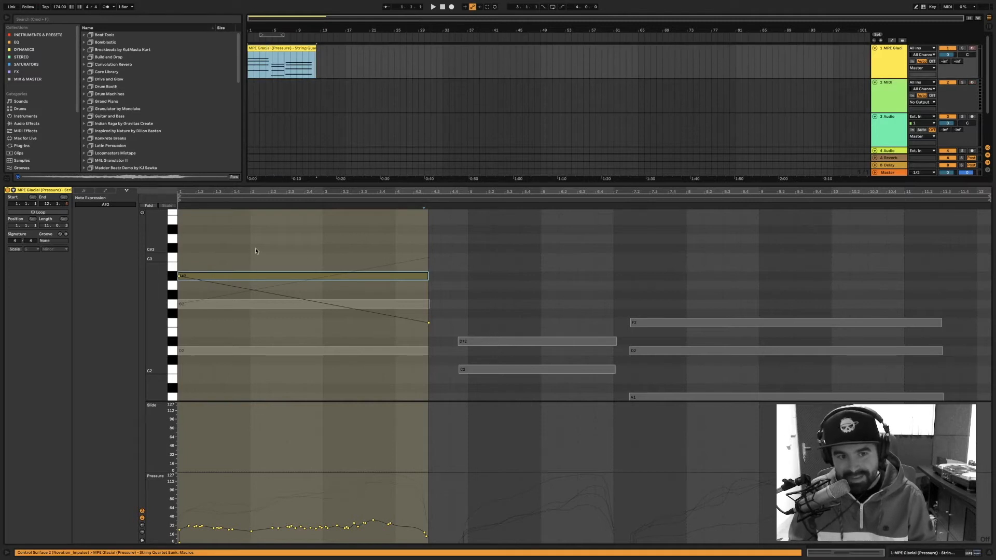
pyautogui.click(279, 288)
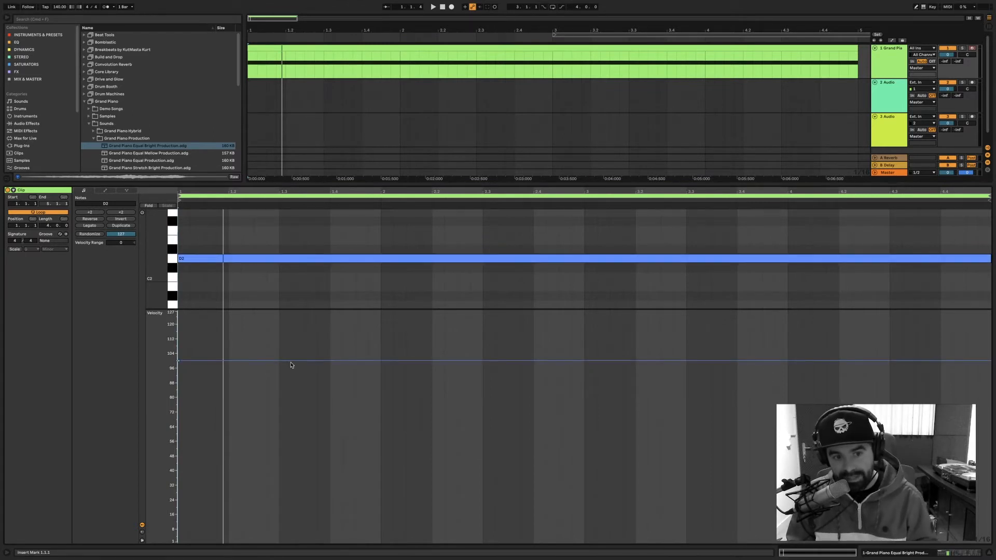
# Play the Grand Piano clip containing the sustained D3 note from the start
pyautogui.press('space')
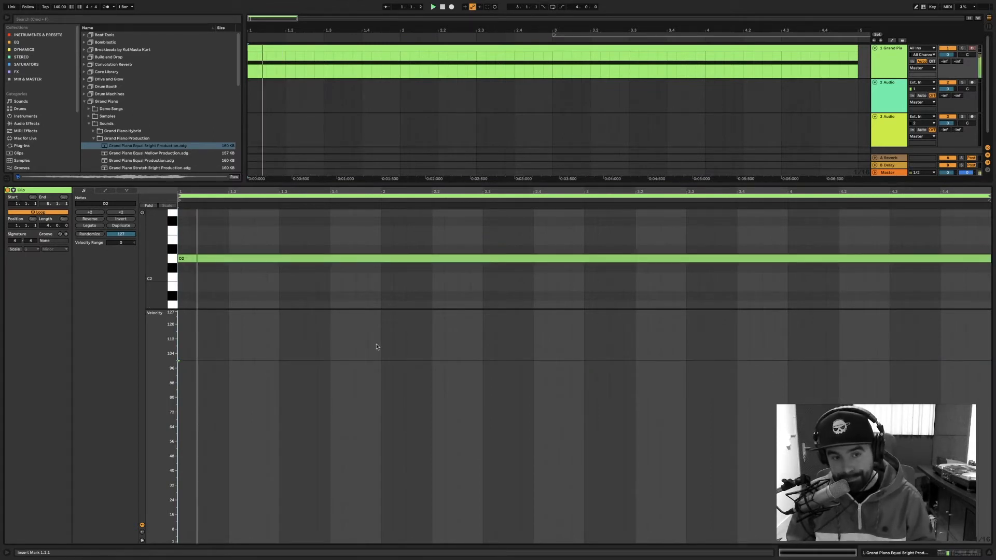
# Give the sustained piano note a velocity range of 48 to 100 and play the clip to hear the variation
pyautogui.moveTo(371, 361); pyautogui.dragTo(349, 456)
pyautogui.press('space')
pyautogui.press('space')
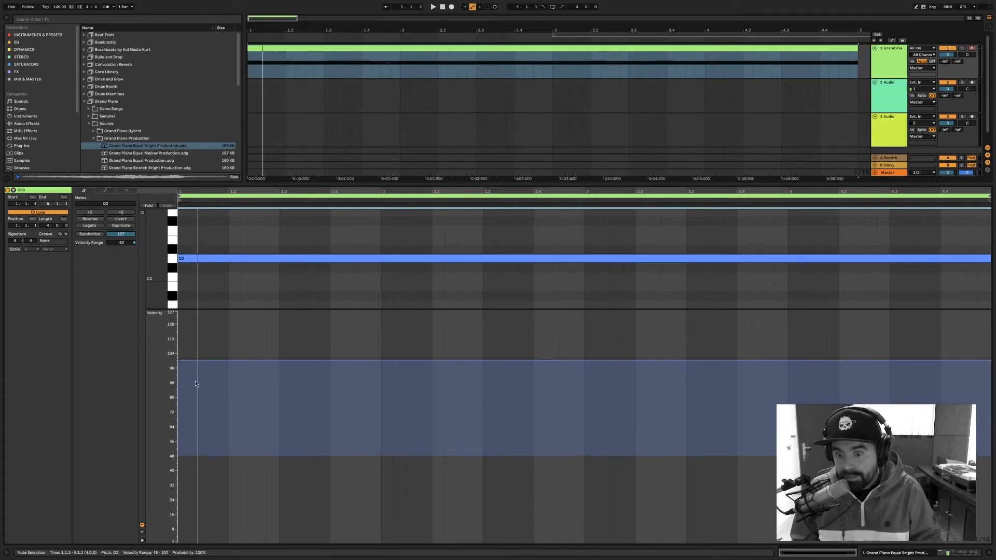
pyautogui.press('space')
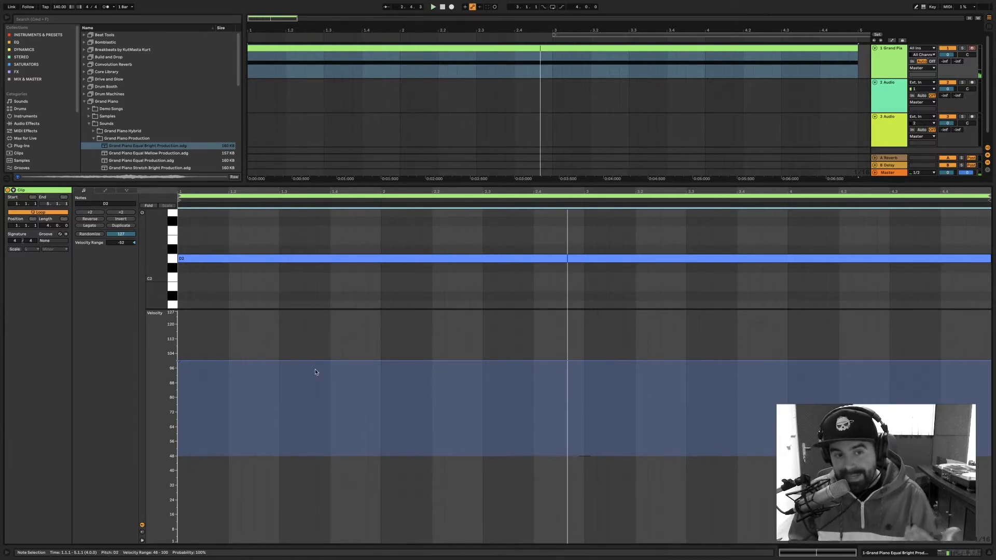
# Add an F2 note from 1.2.1 to 3.1.3, raise its velocity and give it a velocity range of -35
pyautogui.doubleClick(235, 230)
pyautogui.moveTo(240, 230); pyautogui.dragTo(610, 228)
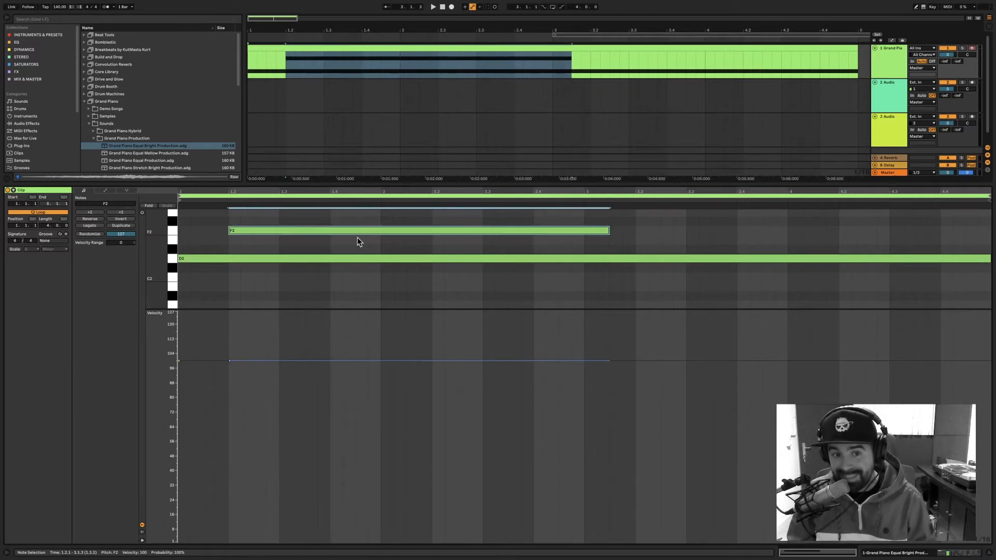
pyautogui.click(351, 259)
pyautogui.click(319, 228)
pyautogui.moveTo(345, 361); pyautogui.dragTo(345, 338)
pyautogui.moveTo(229, 338); pyautogui.dragTo(230, 408)
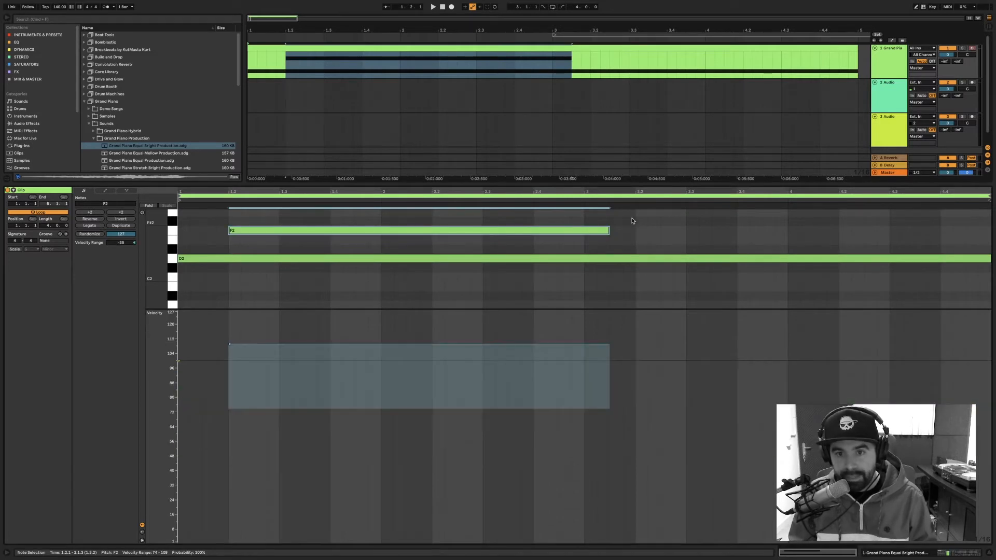
# Add an F#2 note from 3.2.1 to 4.2.4 with a velocity range of 72 to 108, and play the clip
pyautogui.doubleClick(641, 221)
pyautogui.moveTo(647, 221); pyautogui.dragTo(877, 222)
pyautogui.moveTo(714, 361); pyautogui.dragTo(712, 411)
pyautogui.press('space')
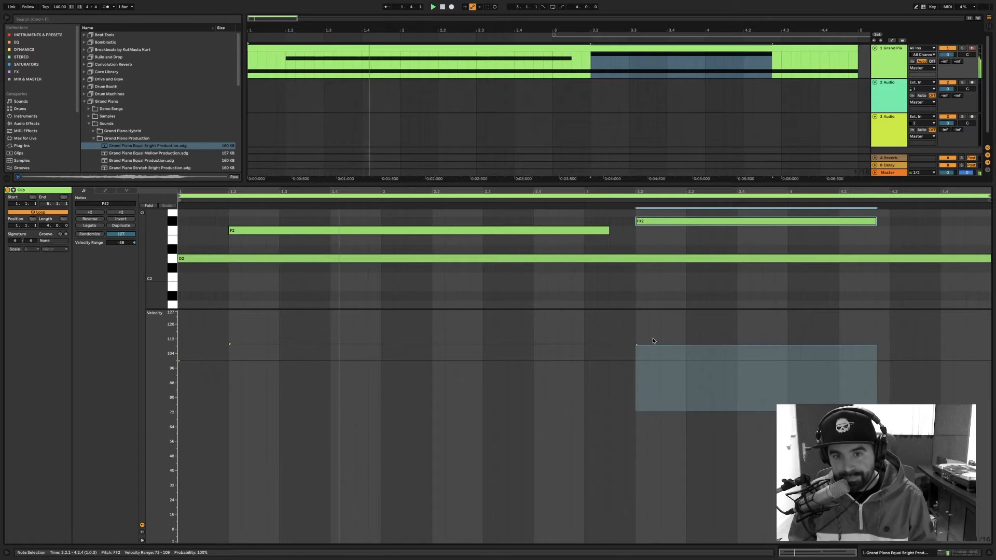
# Duplicate the four-bar Grand Piano clip three times so that four copies run consecutively from bar 1 to bar 17
pyautogui.click(592, 48)
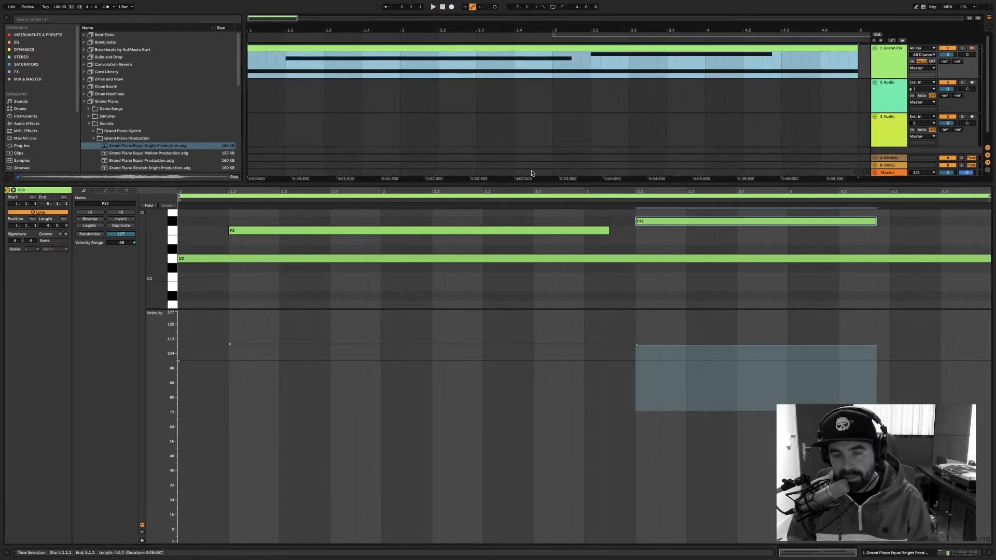
pyautogui.moveTo(596, 193); pyautogui.dragTo(566, 280)
pyautogui.moveTo(536, 31); pyautogui.dragTo(536, 3)
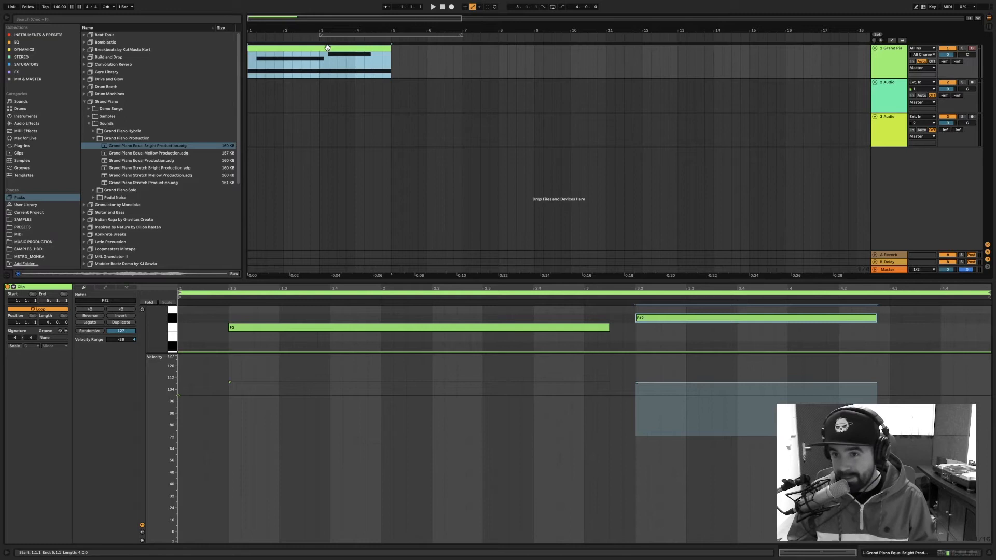
pyautogui.press('super+d')
pyautogui.press('super+d')
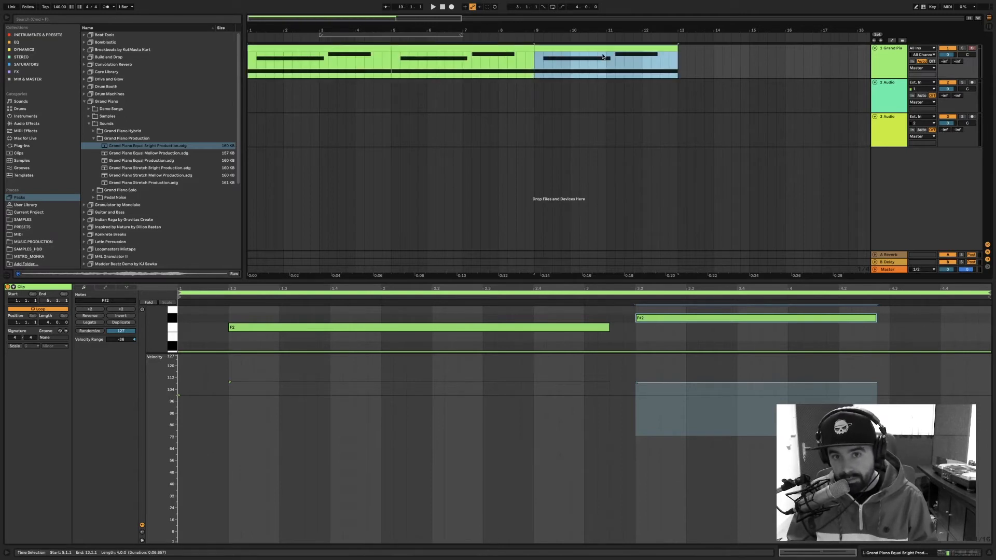
pyautogui.press('super+d')
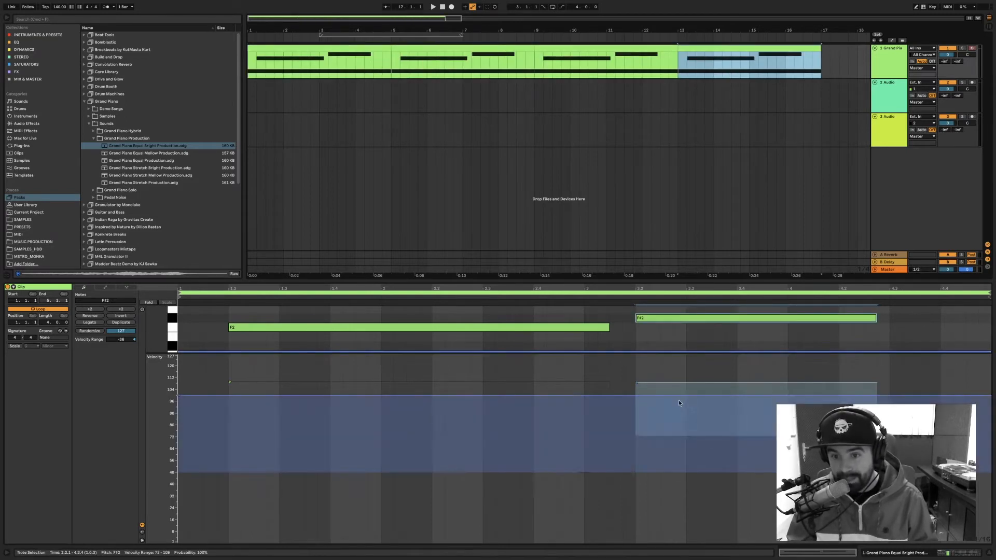
# Go through the four consecutive Grand Piano clips one by one to compare the repeated phrase
pyautogui.click(354, 48)
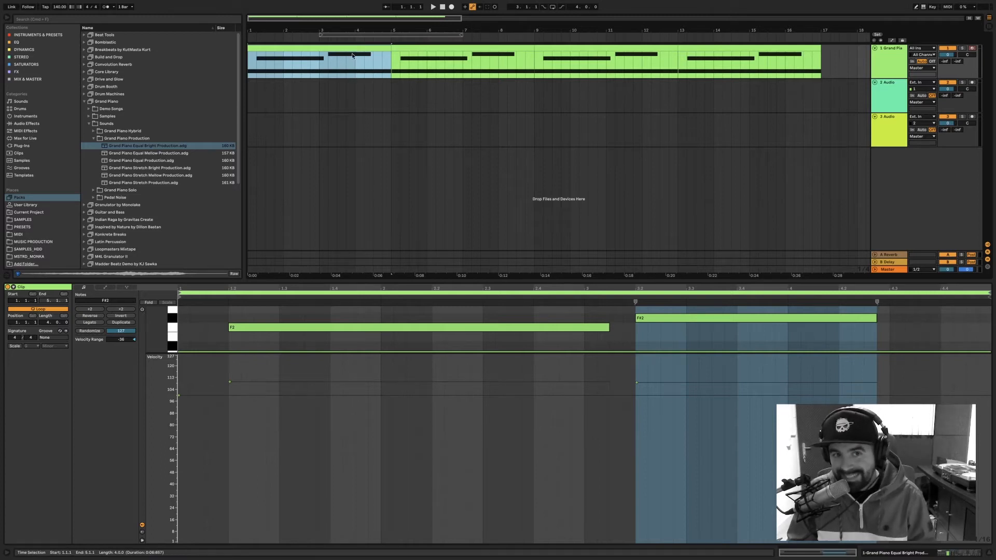
pyautogui.click(467, 56)
pyautogui.click(579, 55)
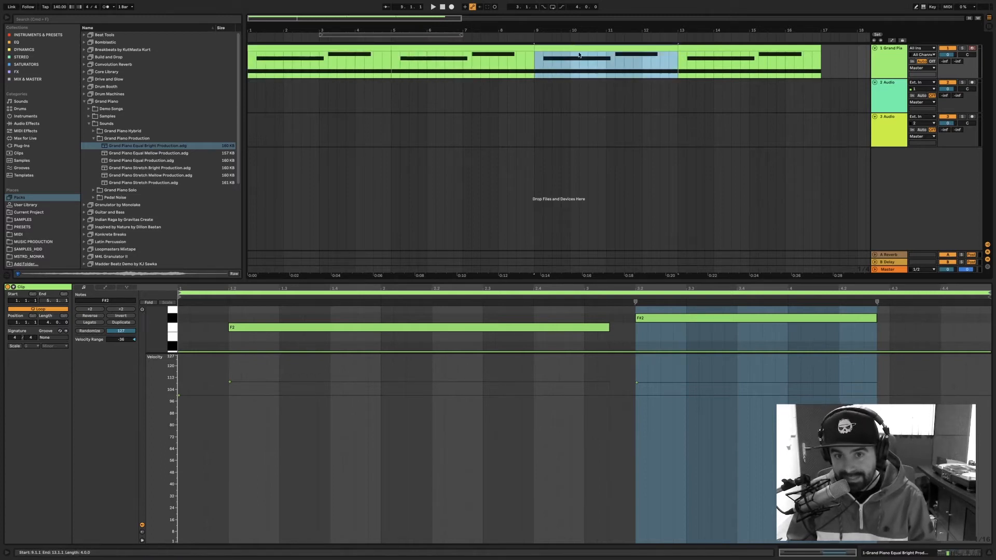
pyautogui.click(716, 48)
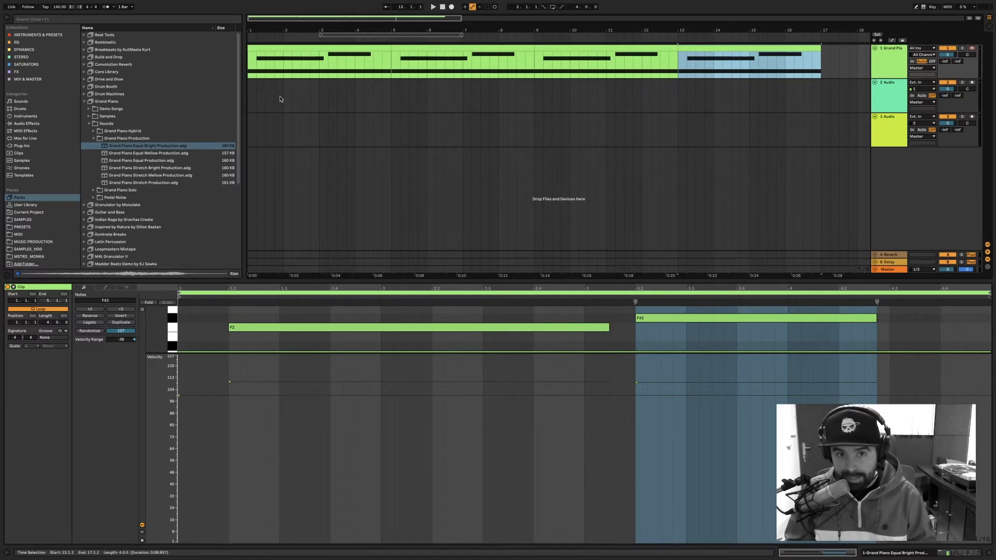
pyautogui.click(321, 58)
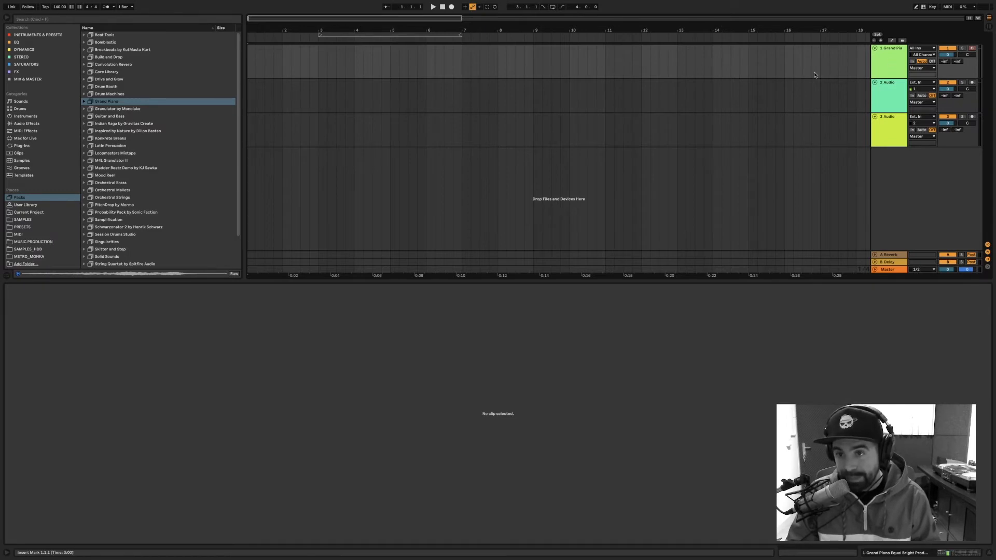
# Show the take lanes of the Grand Piano track and insert a first take lane
pyautogui.rightClick(890, 62)
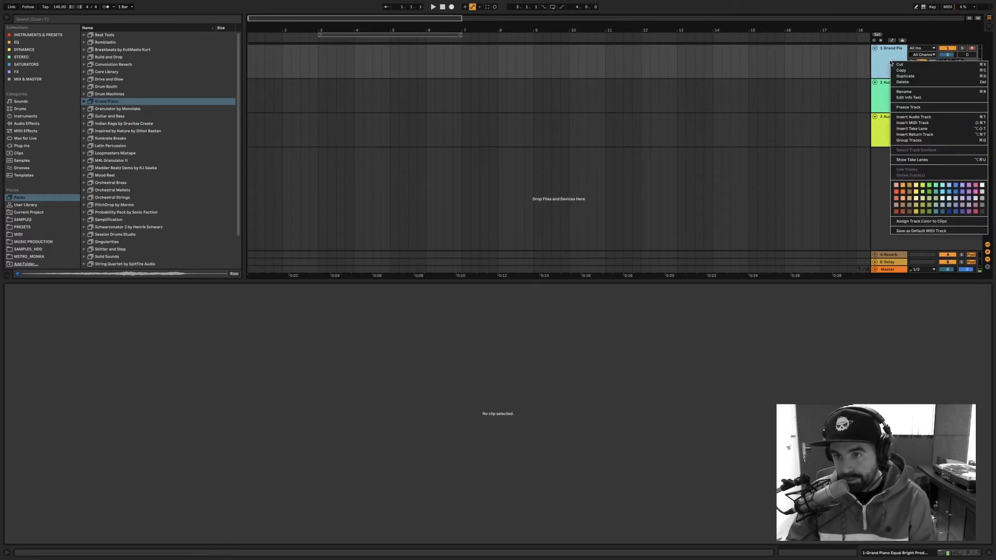
pyautogui.click(937, 163)
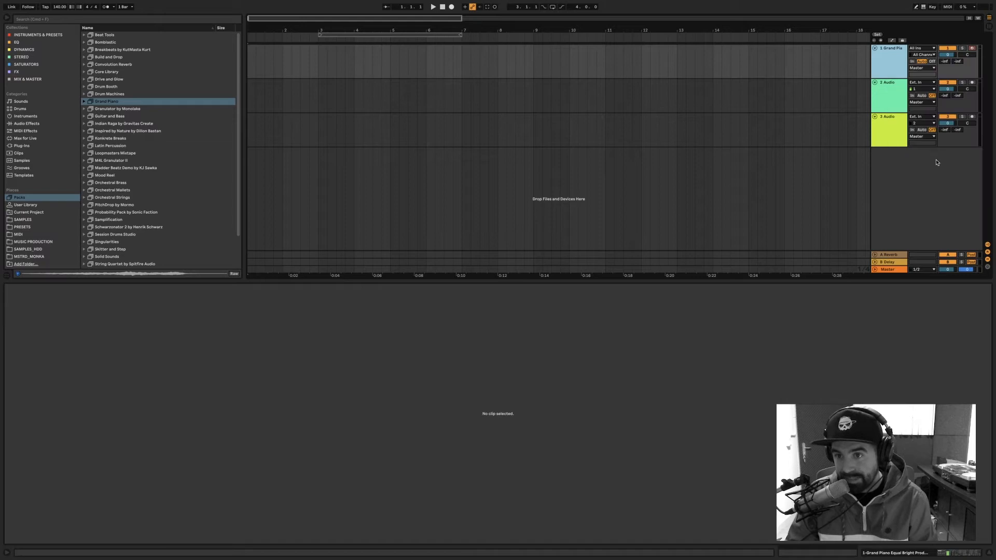
pyautogui.rightClick(890, 62)
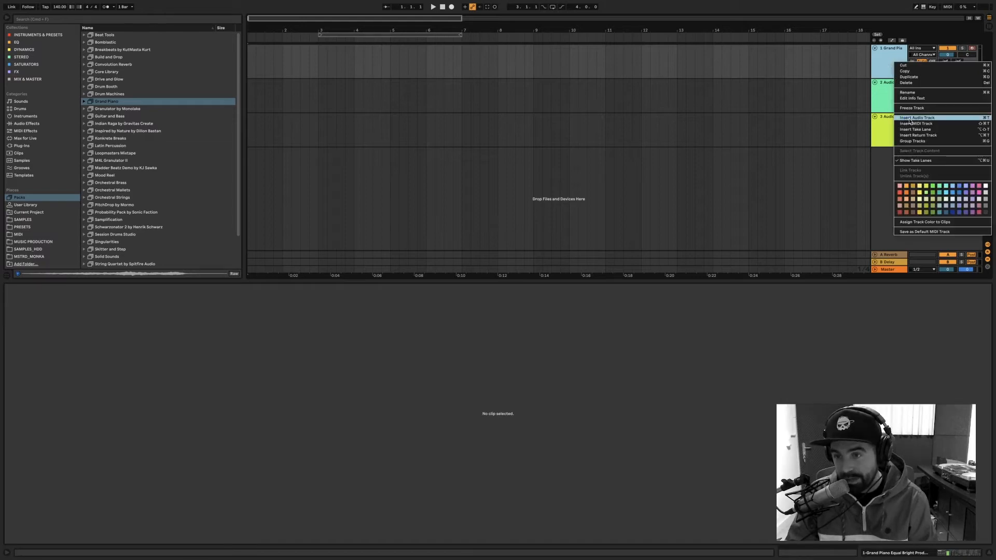
pyautogui.click(938, 131)
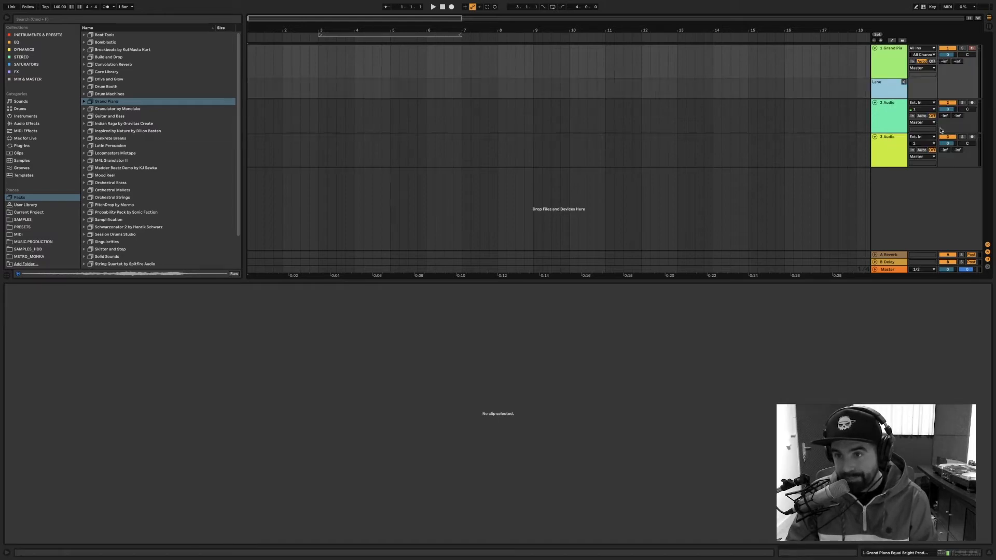
# Insert four more take lanes below the first one on the Grand Piano track
pyautogui.rightClick(887, 92)
pyautogui.click(911, 103)
pyautogui.rightClick(891, 112)
pyautogui.click(905, 123)
pyautogui.rightClick(889, 130)
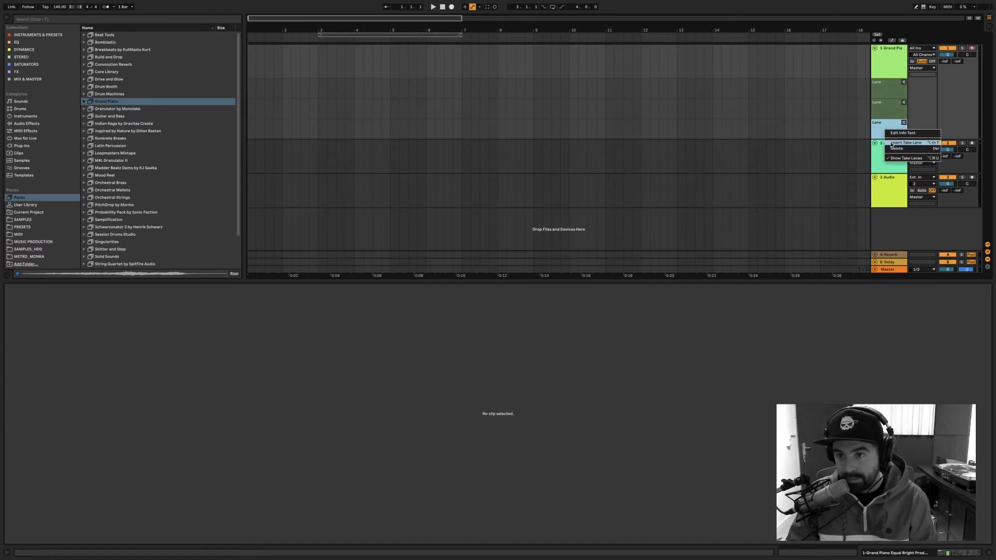
pyautogui.click(907, 144)
pyautogui.rightClick(888, 152)
pyautogui.click(895, 164)
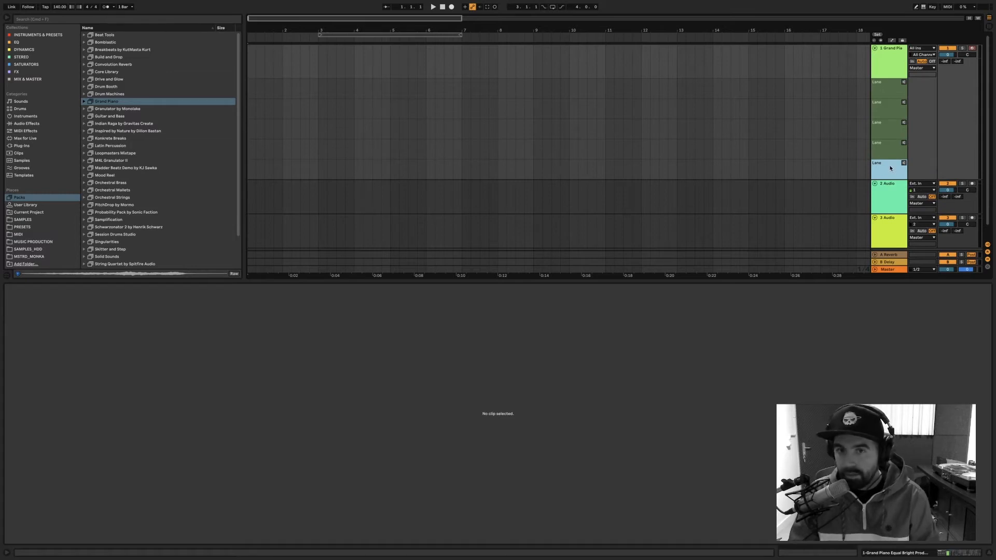
pyautogui.scroll(-1, 878, 124)
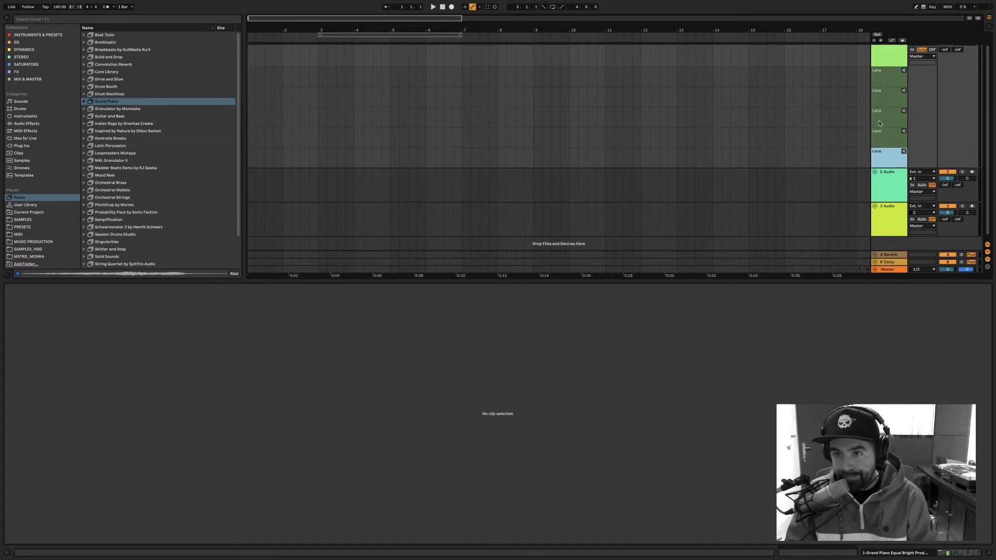
pyautogui.scroll(1, 648, 93)
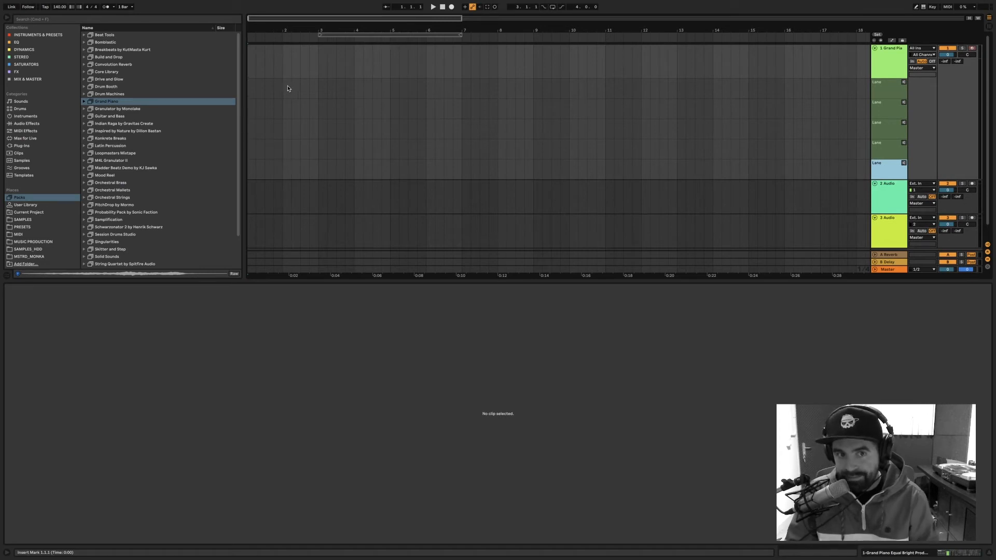
pyautogui.moveTo(322, 66); pyautogui.dragTo(626, 64)
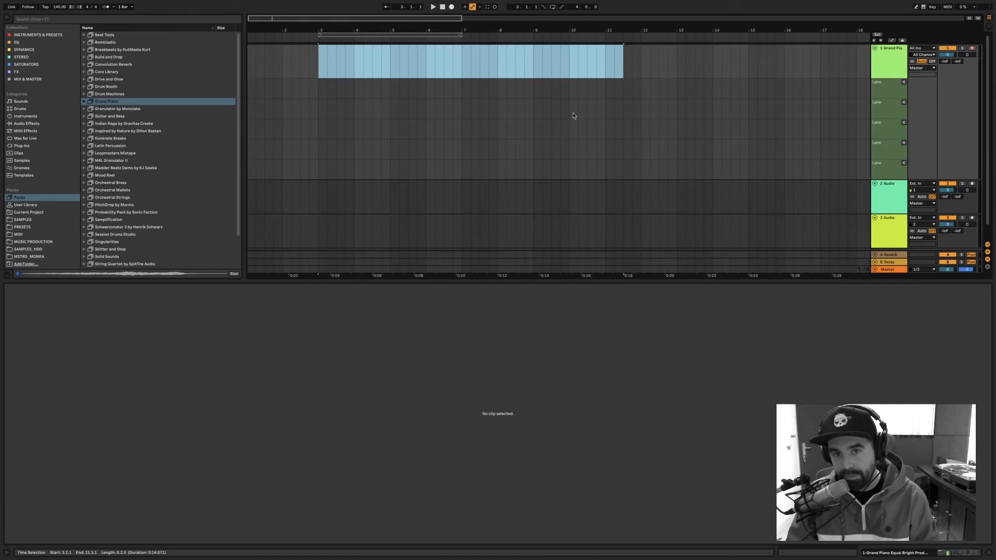
pyautogui.moveTo(320, 91); pyautogui.dragTo(551, 90)
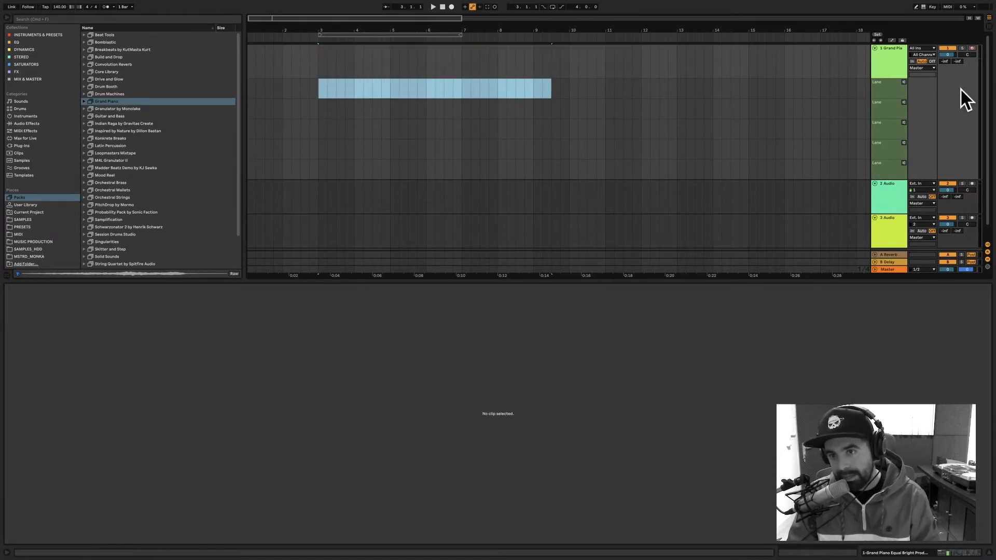
pyautogui.moveTo(320, 96); pyautogui.dragTo(415, 107)
pyautogui.moveTo(354, 111); pyautogui.dragTo(653, 111)
pyautogui.click(723, 107)
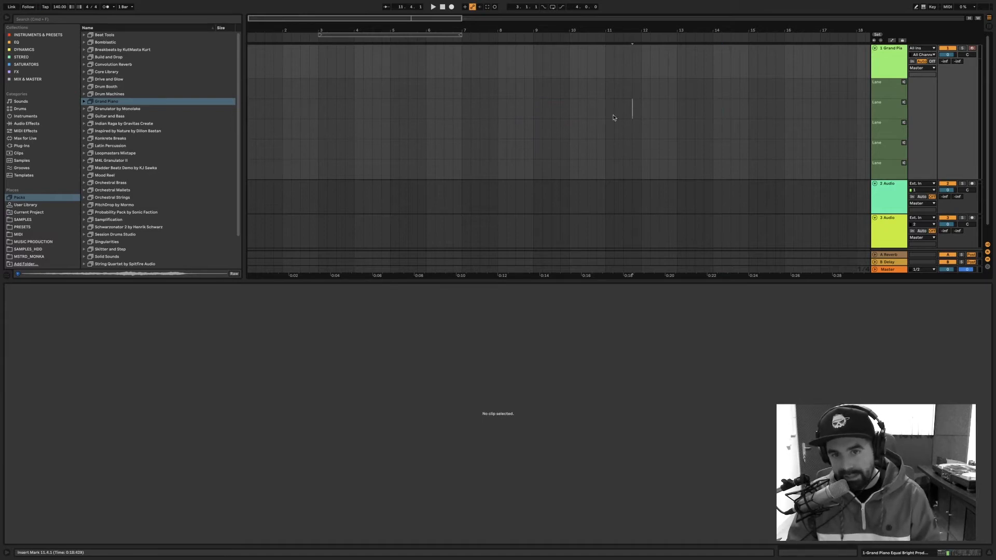
pyautogui.moveTo(326, 134); pyautogui.dragTo(695, 144)
pyautogui.moveTo(399, 155); pyautogui.dragTo(444, 158)
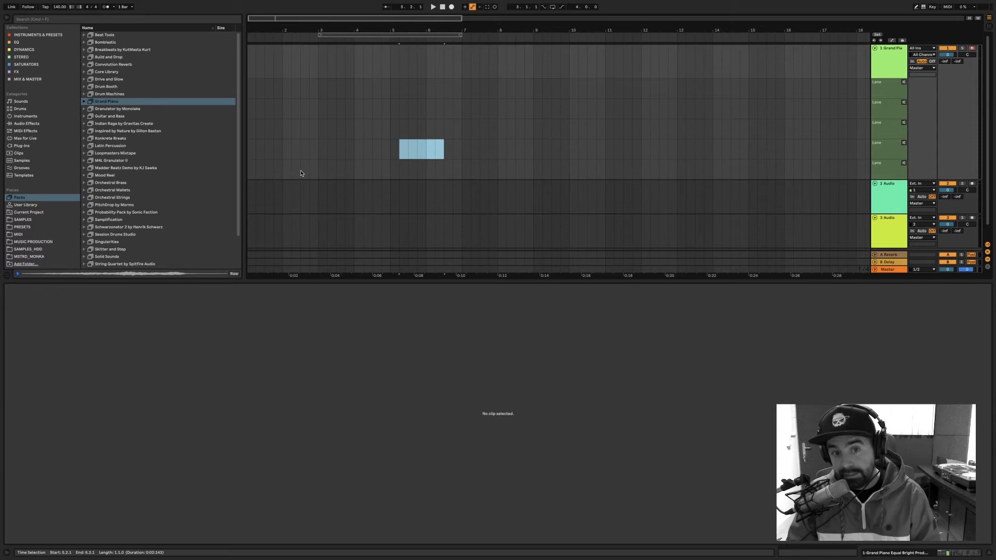
pyautogui.moveTo(301, 172); pyautogui.dragTo(525, 179)
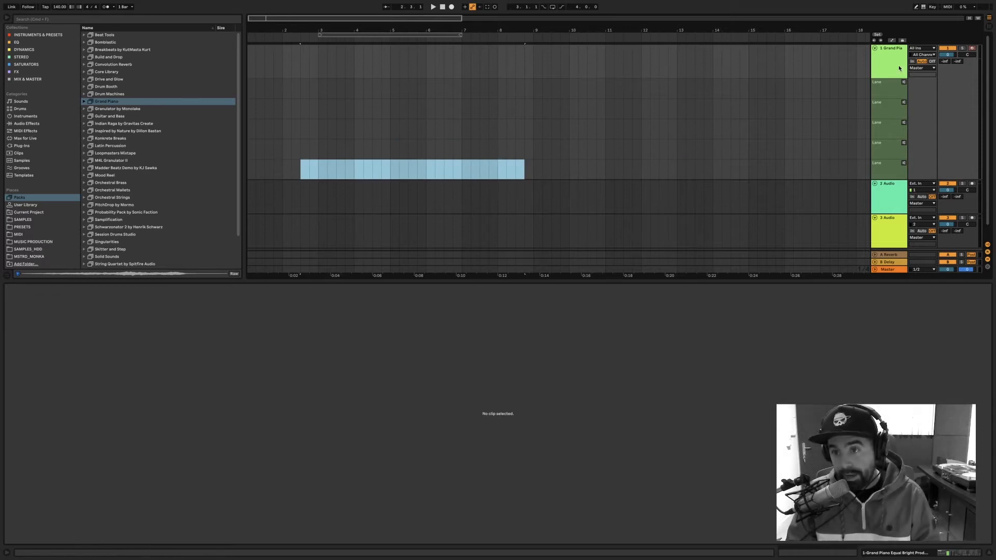
# Enable arrangement looping over two bars, from 3.1.1 to 5.1.1, with the insert marker at bar 3 of the piano track
pyautogui.moveTo(361, 31); pyautogui.dragTo(380, 40)
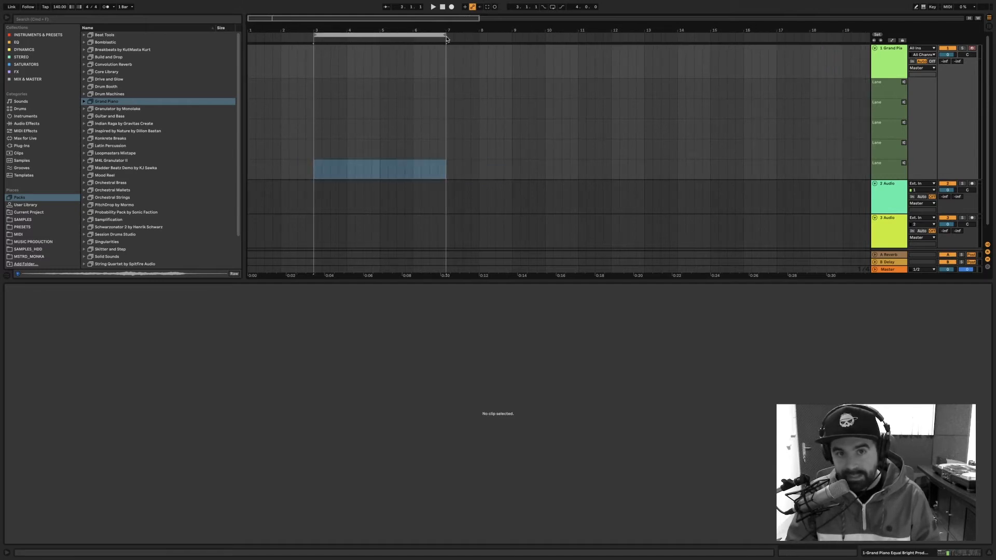
pyautogui.moveTo(444, 35); pyautogui.dragTo(477, 36)
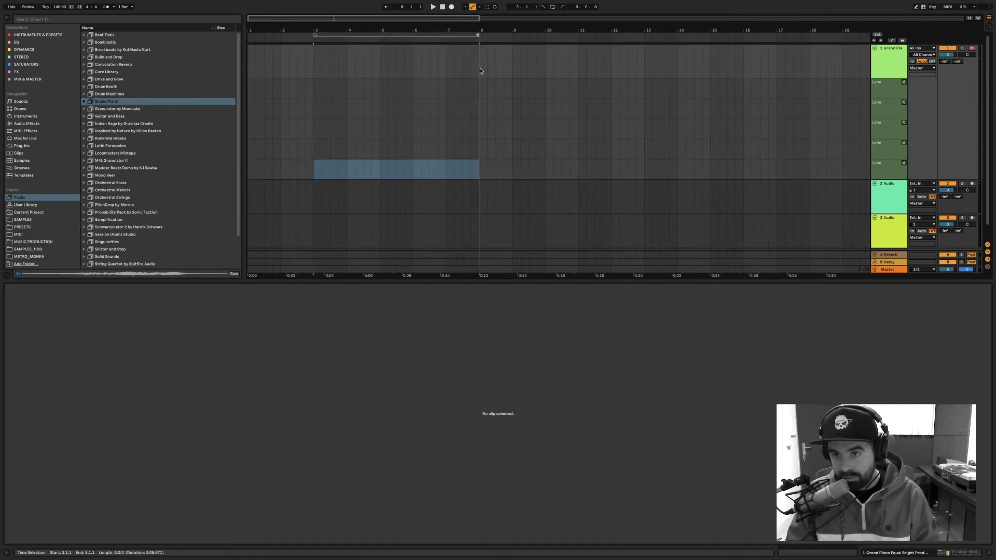
pyautogui.click(314, 68)
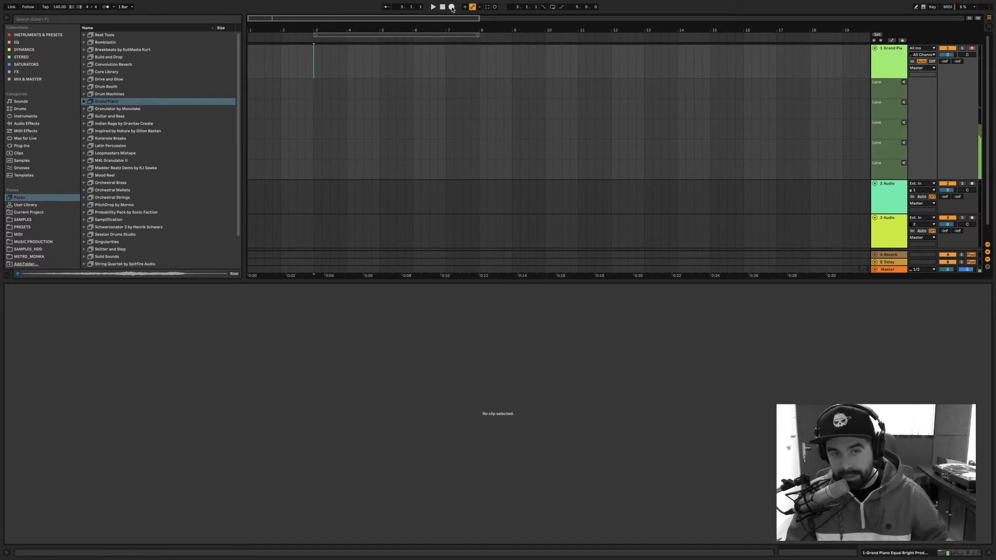
pyautogui.click(552, 7)
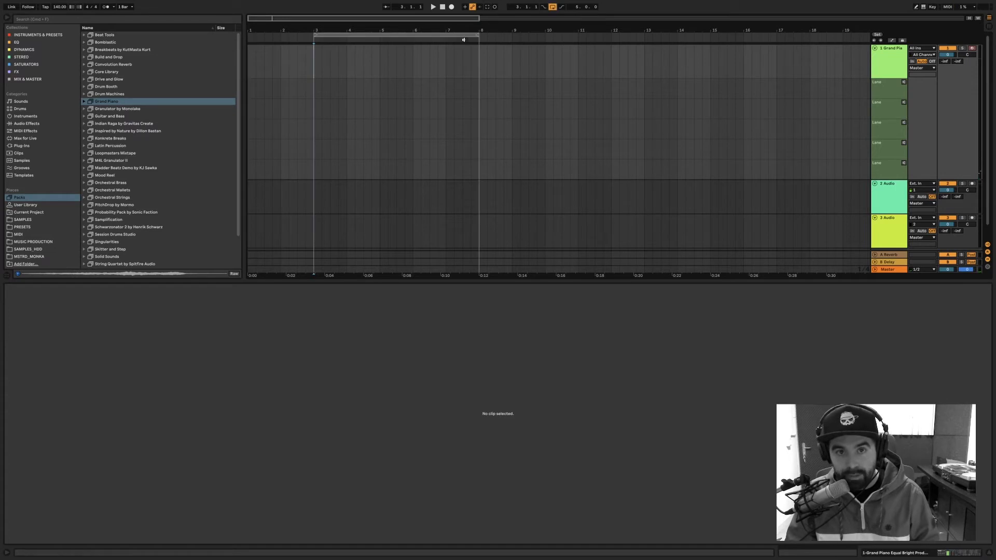
pyautogui.moveTo(476, 34); pyautogui.dragTo(384, 65)
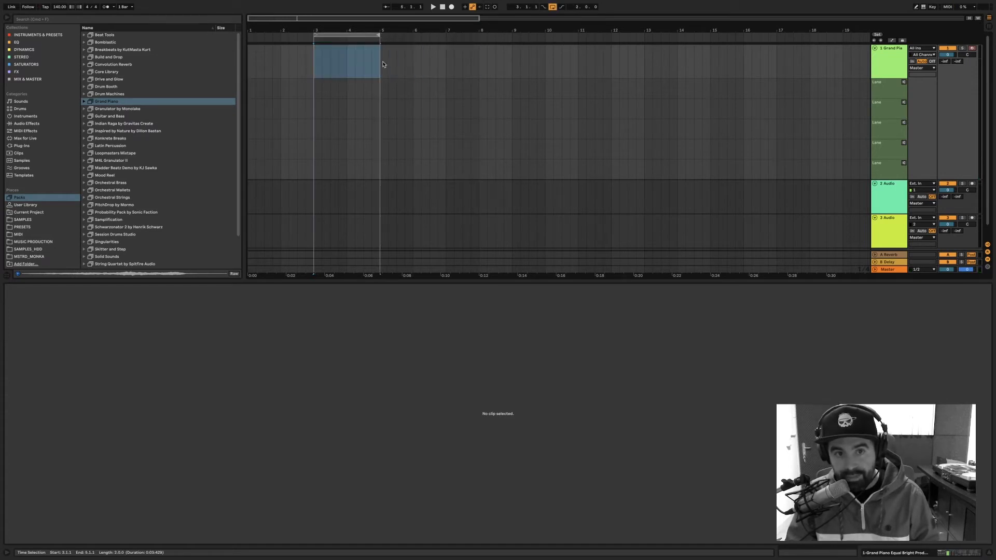
# Record successive piano takes over the two-bar loop into the five take lanes, stopping during the fifth take
pyautogui.moveTo(329, 27); pyautogui.dragTo(385, 27)
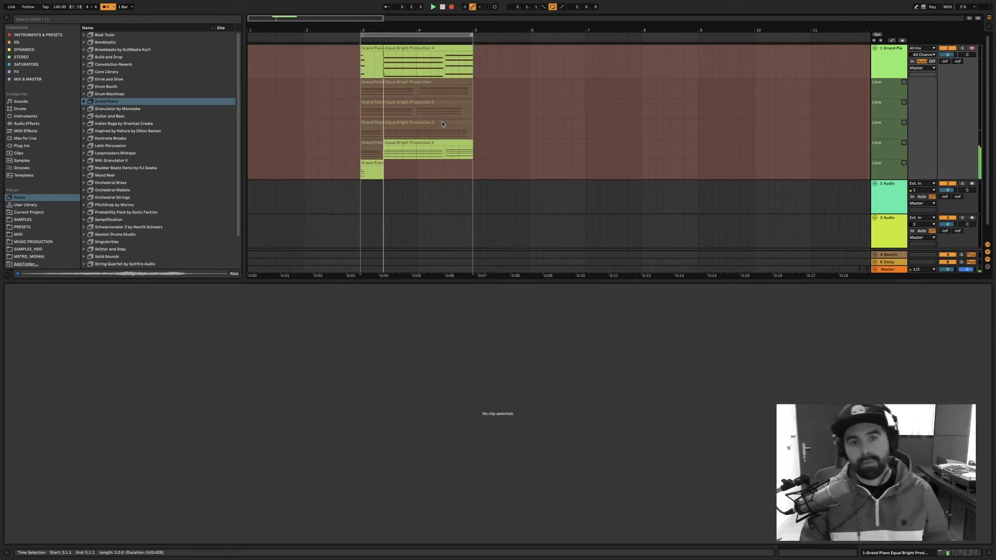
pyautogui.press('space')
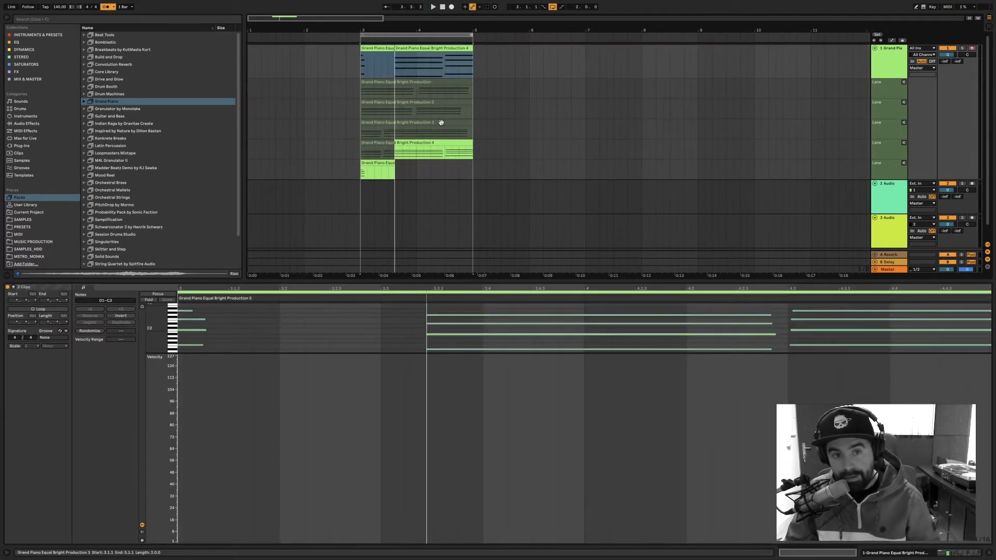
# Examine the notes and velocities of the first three recorded takes in their take lanes
pyautogui.click(409, 84)
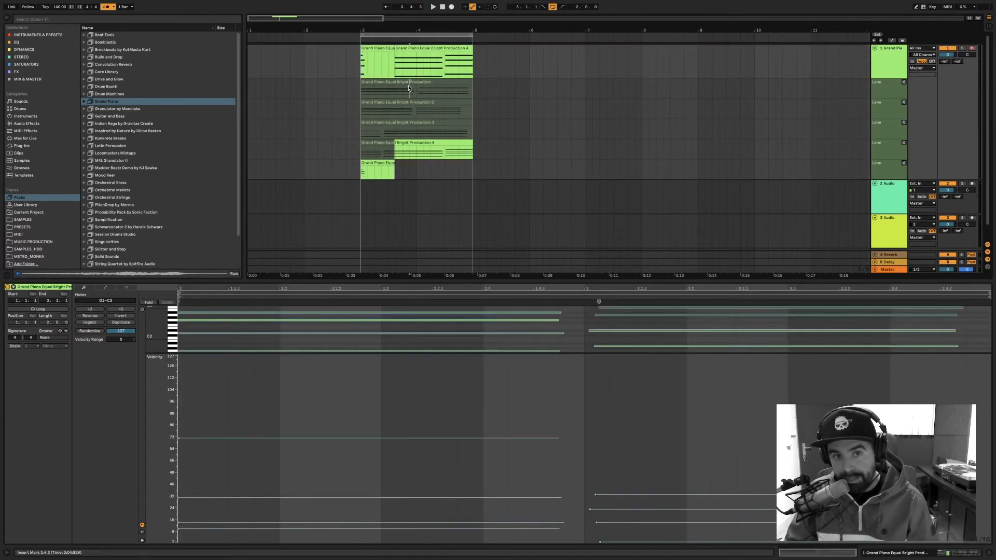
pyautogui.click(408, 100)
pyautogui.click(408, 122)
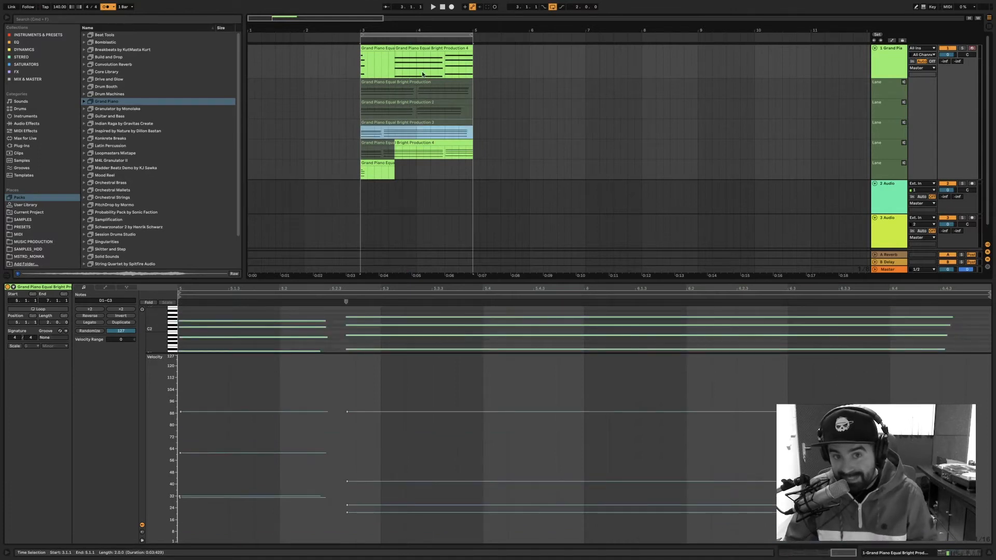
# Examine the notes of the two recorded clips on the main Grand Piano track
pyautogui.click(367, 48)
pyautogui.click(436, 50)
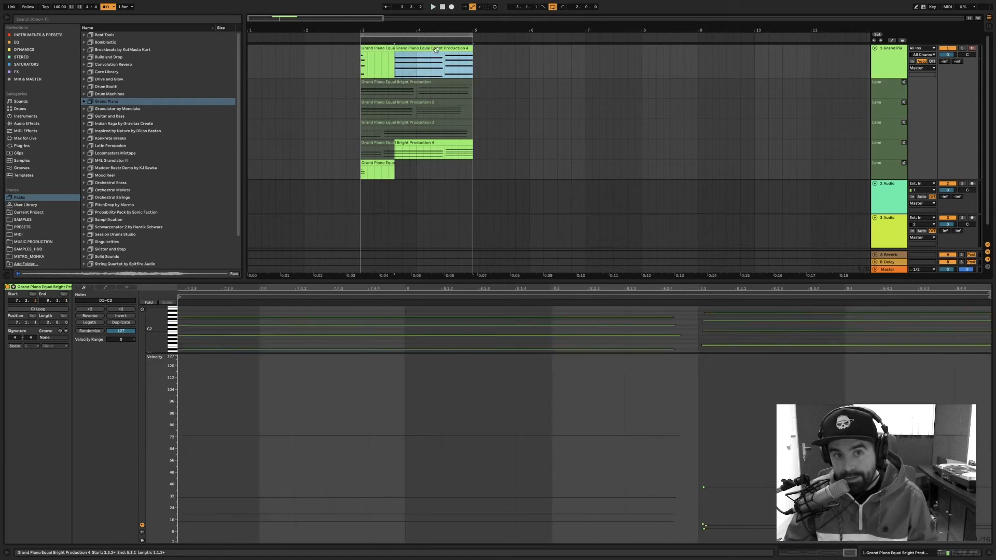
pyautogui.click(392, 48)
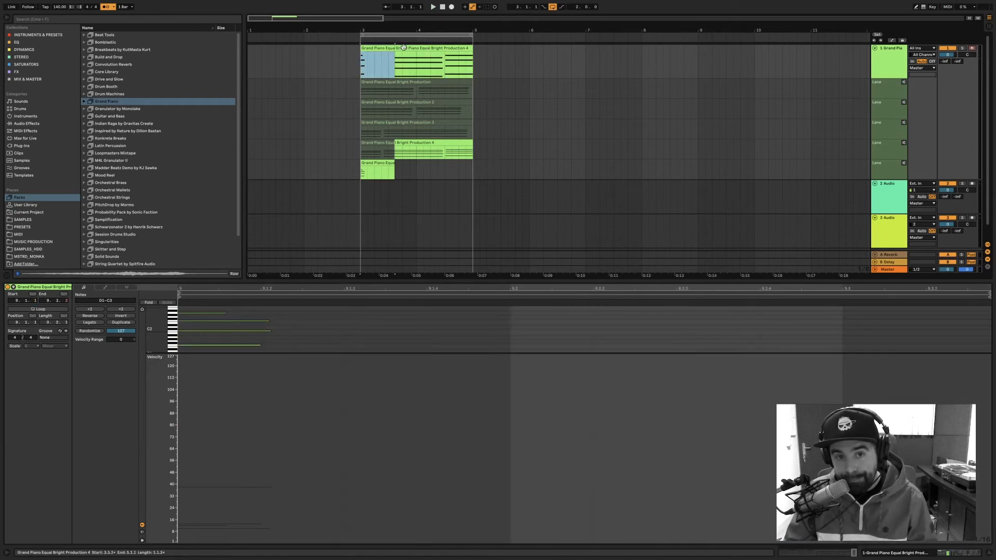
# Comp the piano track from the first take over bar 3 and from the second take between 4.1.1 and 4.3.1
pyautogui.click(400, 82)
pyautogui.press('b')
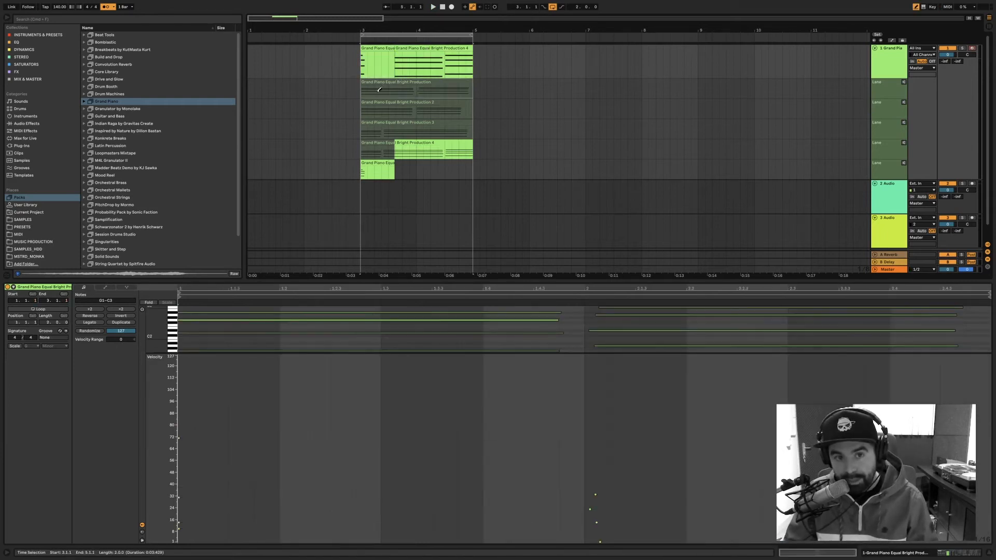
pyautogui.click(363, 90)
pyautogui.moveTo(392, 88); pyautogui.dragTo(417, 86)
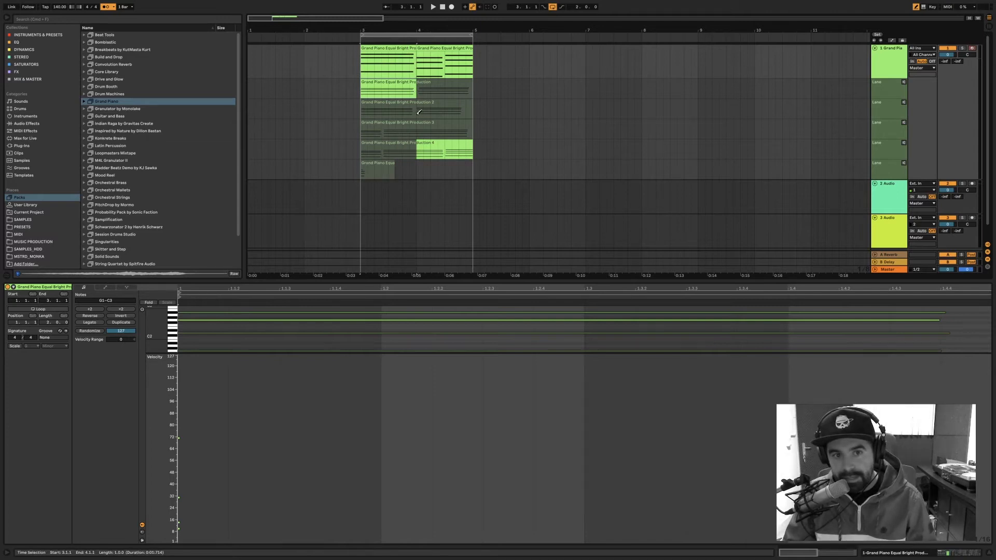
pyautogui.moveTo(418, 115); pyautogui.dragTo(445, 112)
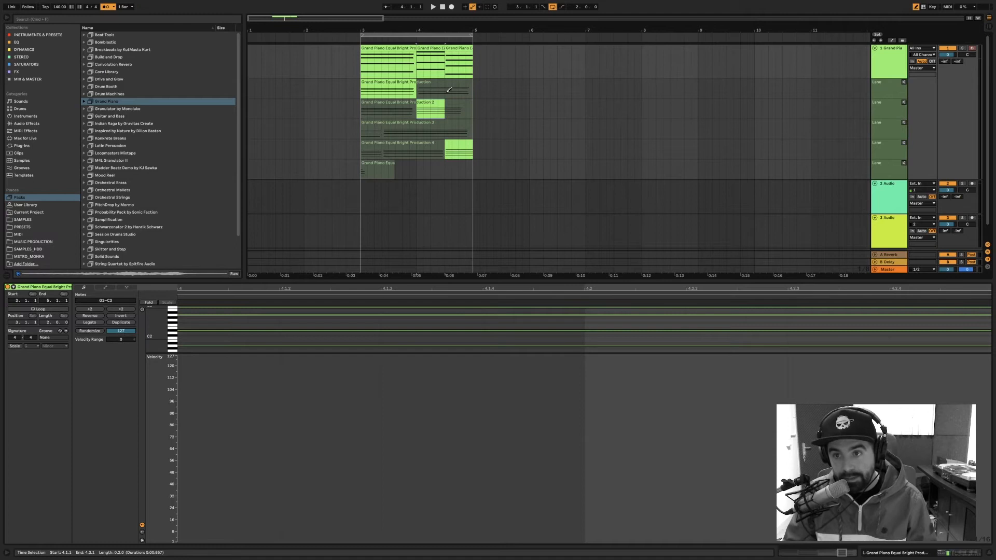
pyautogui.click(108, 8)
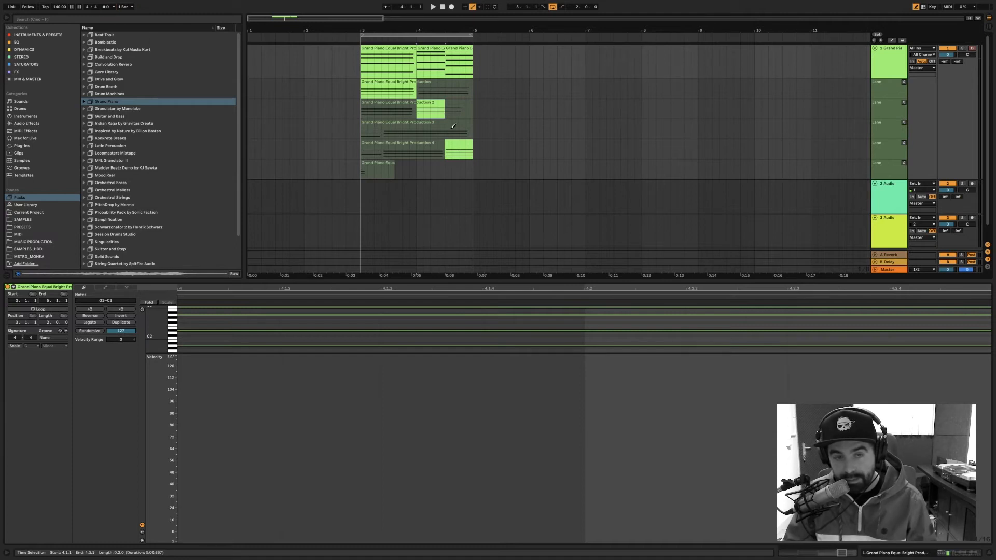
# Play the comped piano part over the two-bar loop from 3.1.1
pyautogui.click(390, 48)
pyautogui.press('space')
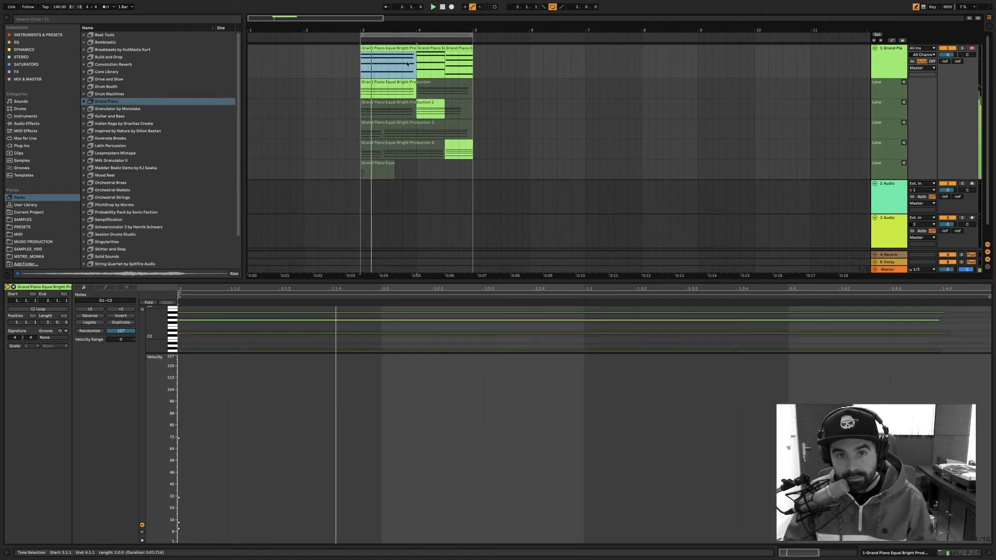
pyautogui.scroll(-1, 439, 155)
pyautogui.scroll(1, 439, 154)
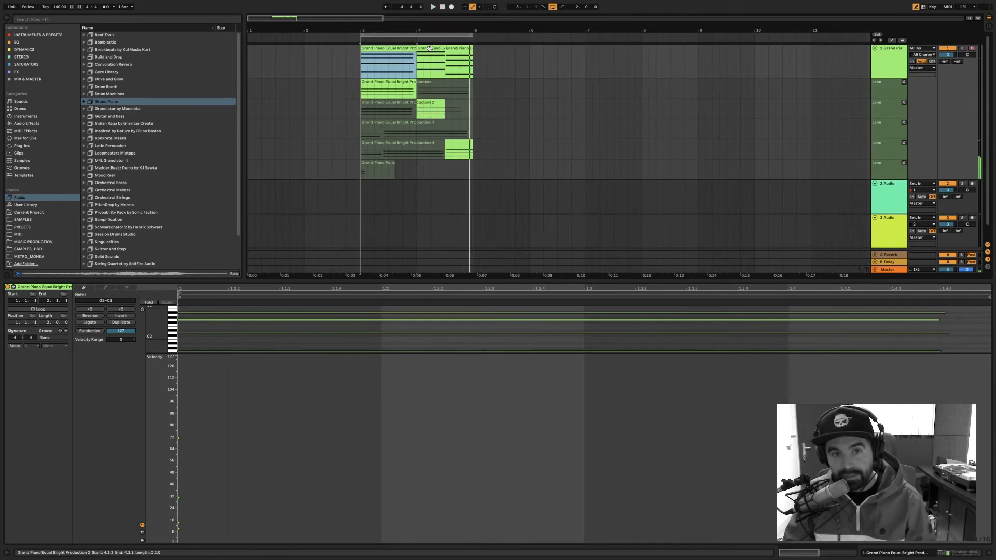
# Examine the second take's notes in bar 4 and the third take's notes while the loop plays
pyautogui.click(424, 103)
pyautogui.moveTo(610, 353); pyautogui.dragTo(605, 307)
pyautogui.rightClick(605, 308)
pyautogui.click(619, 325)
pyautogui.press('space')
pyautogui.scroll(-1, 507, 263)
pyautogui.hscroll(1, 500, 254)
pyautogui.scroll(1, 476, 229)
pyautogui.hscroll(-1, 474, 225)
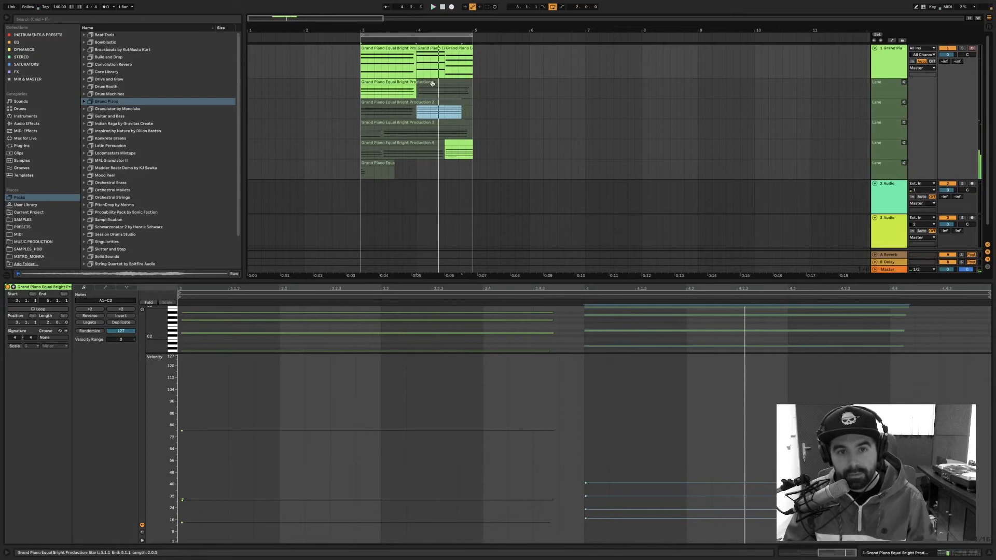
pyautogui.click(429, 123)
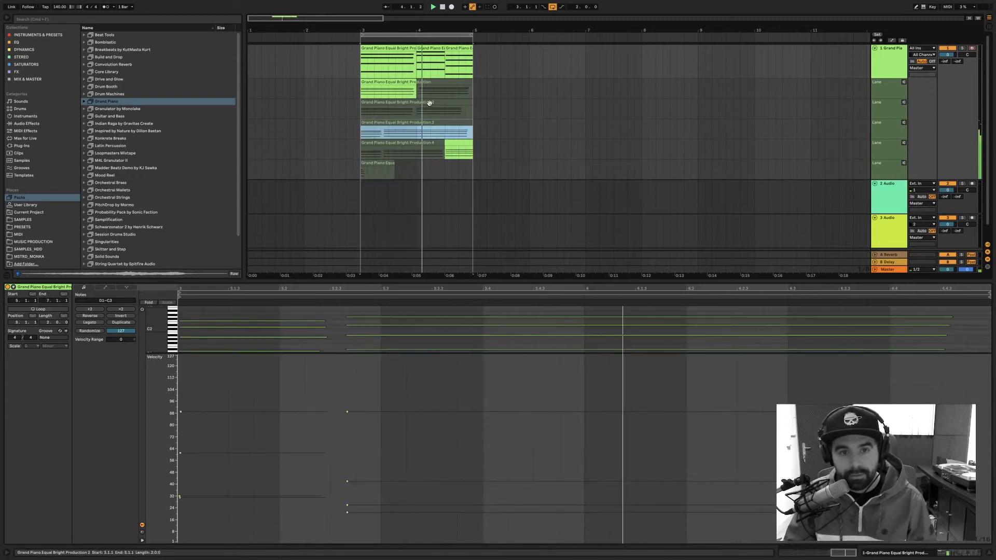
# Comp the second take's section from 4.1.1 to 4.3.1 into the main piano track again
pyautogui.moveTo(417, 111); pyautogui.dragTo(444, 111)
pyautogui.press('b')
pyautogui.click(420, 110)
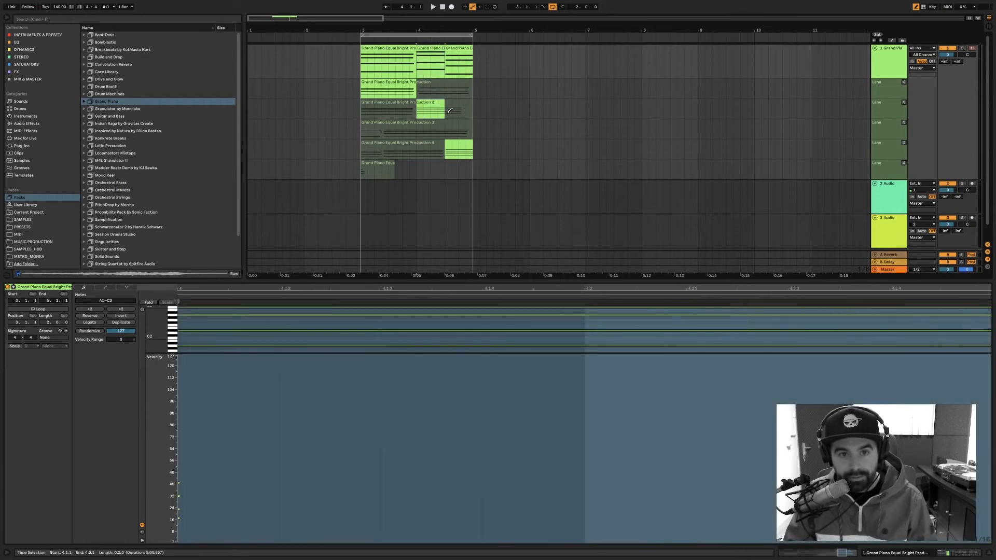
# Check the take lane options available for the 2 Audio track
pyautogui.click(388, 55)
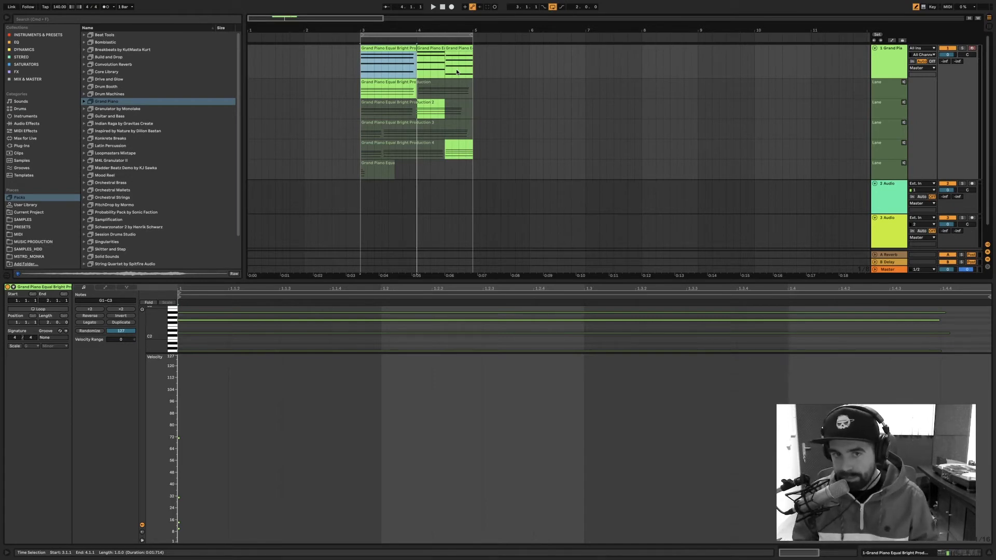
pyautogui.rightClick(885, 194)
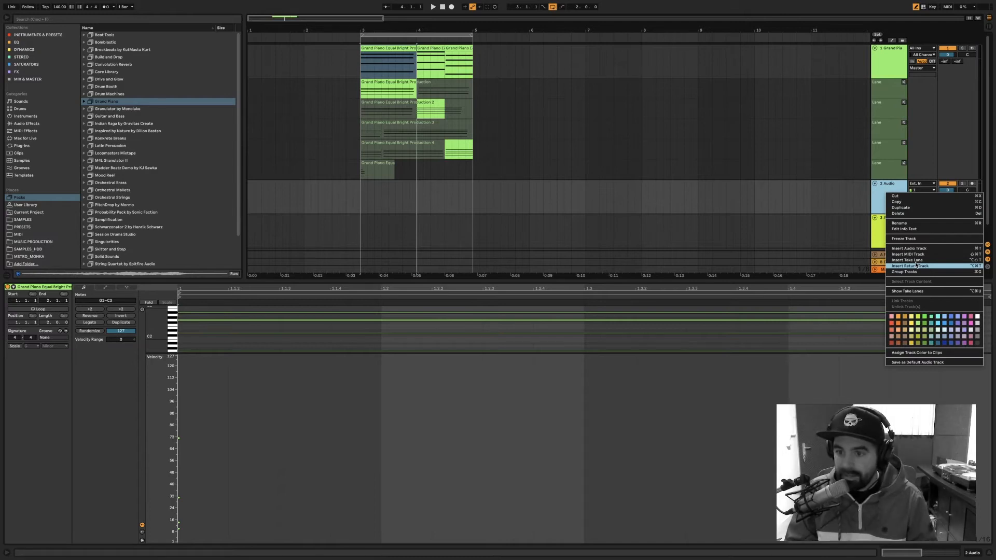
pyautogui.click(455, 197)
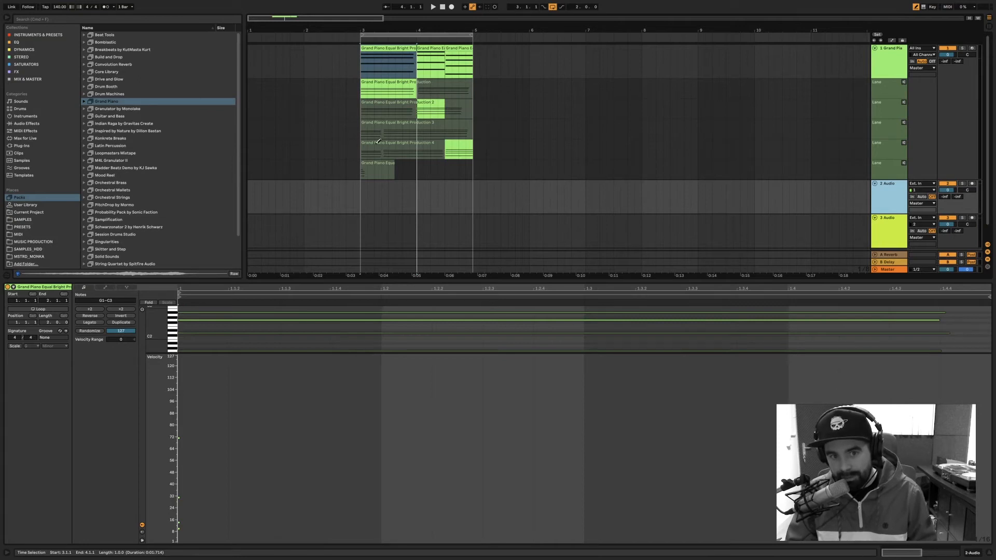
# Select the three comped clips on the Grand Piano track and hide the track's take lanes
pyautogui.click(393, 49)
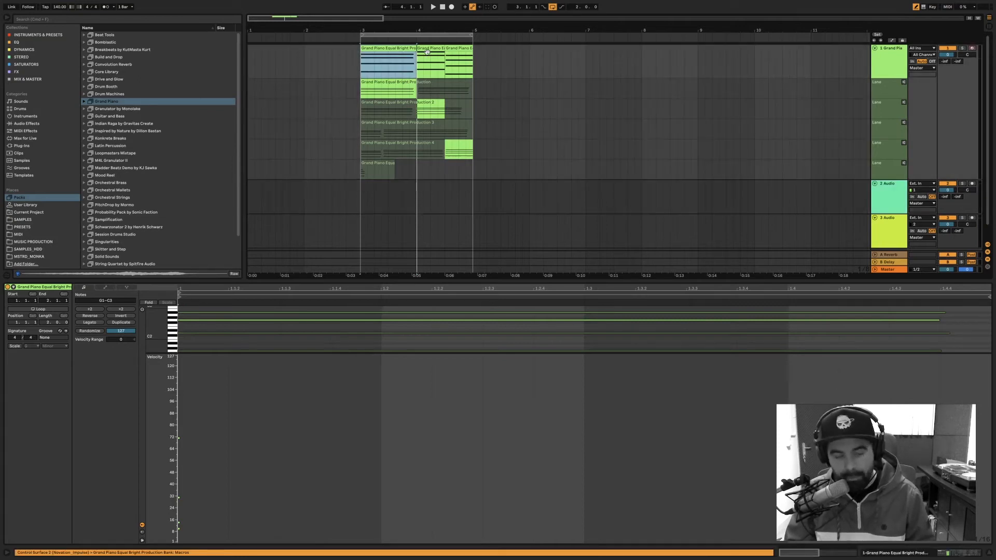
pyautogui.keyDown('shift'); pyautogui.click(462, 49); pyautogui.keyUp('shift')
pyautogui.rightClick(899, 60)
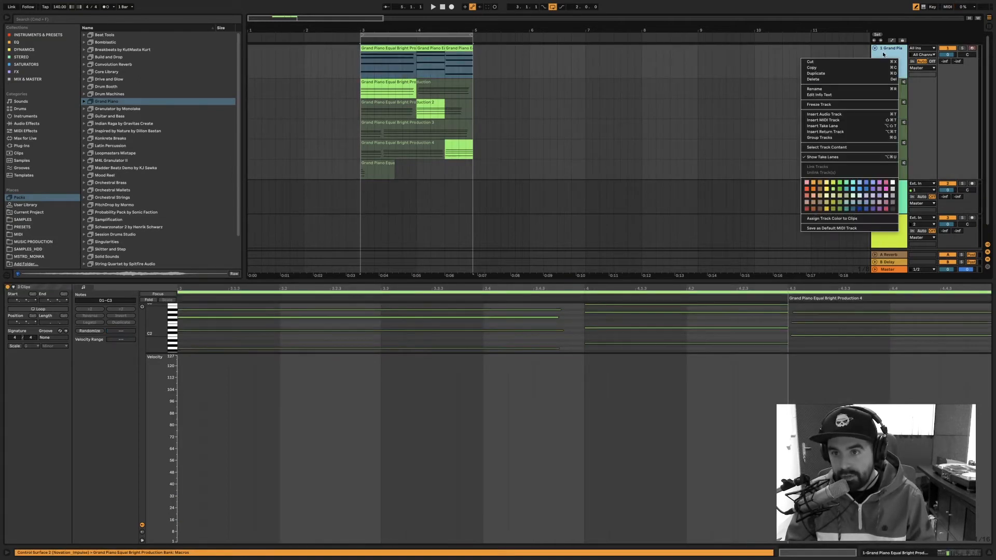
pyautogui.click(814, 157)
pyautogui.click(540, 84)
# Select all three comped piano clips from 3.1.1 to 5.1.1 and show the Grand Piano track's take lanes again
pyautogui.click(389, 49)
pyautogui.keyDown('shift'); pyautogui.click(454, 48); pyautogui.keyUp('shift')
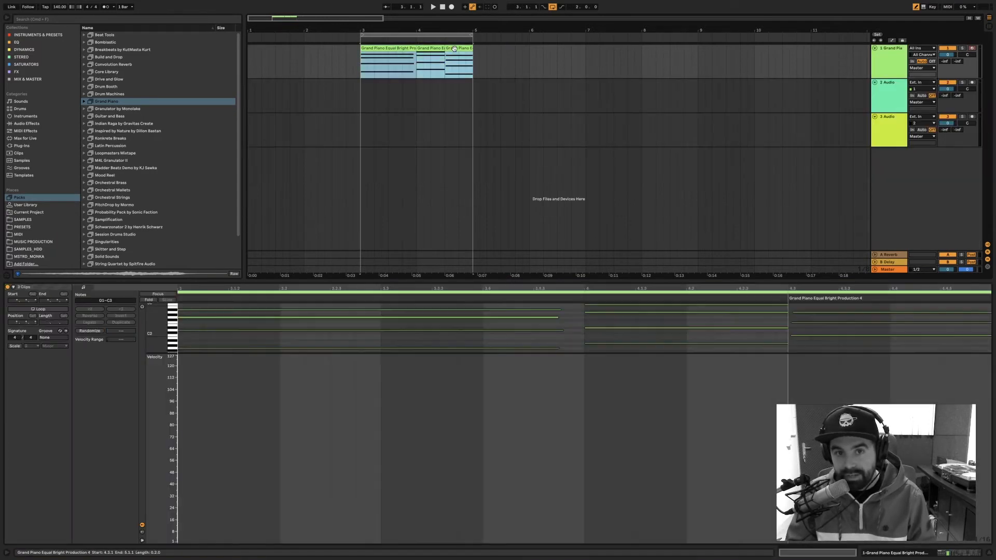
pyautogui.click(455, 49)
pyautogui.click(389, 49)
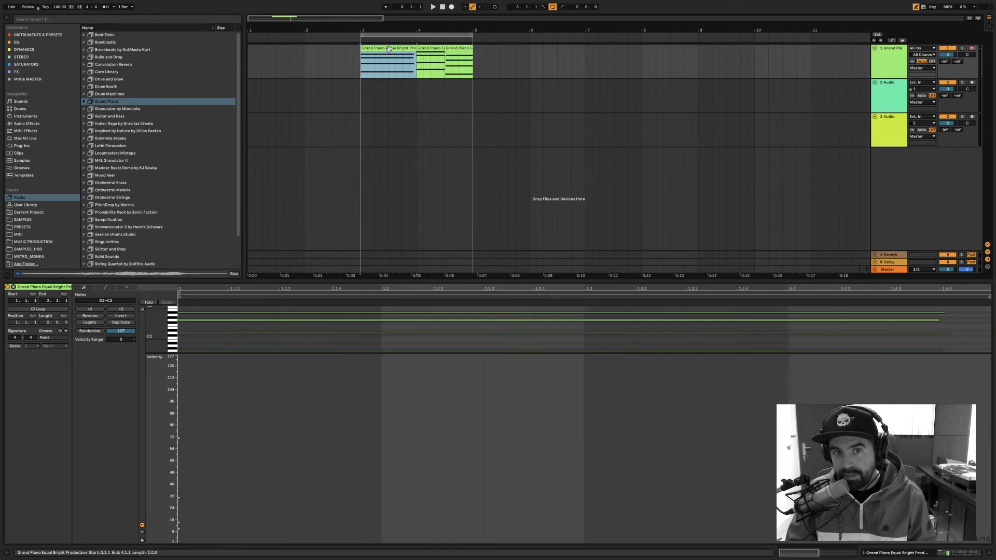
pyautogui.keyDown('shift'); pyautogui.click(454, 48); pyautogui.keyUp('shift')
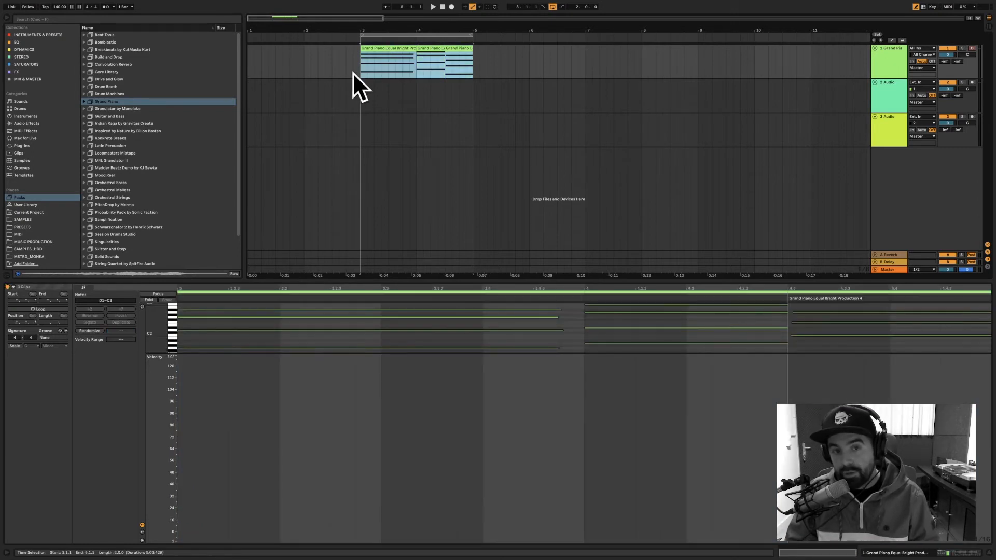
pyautogui.rightClick(885, 67)
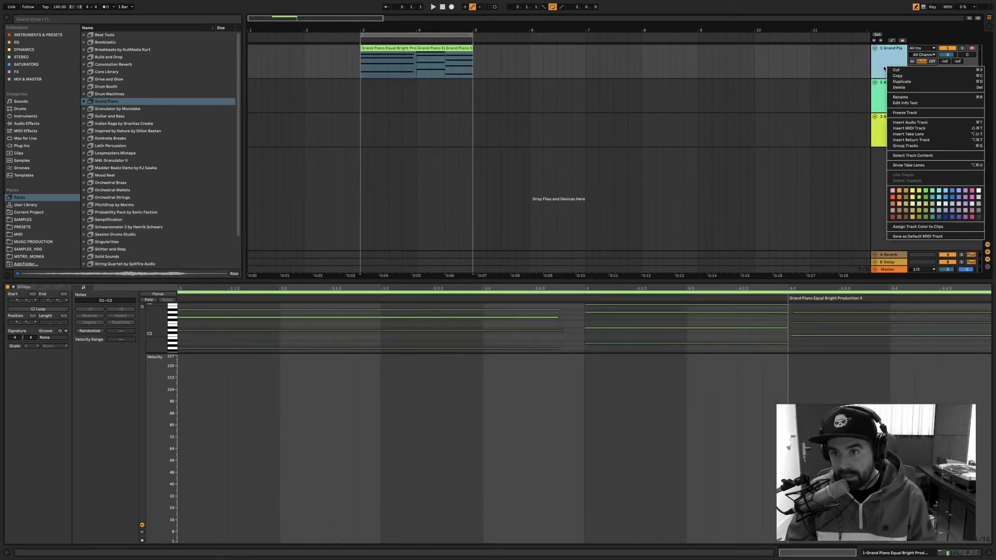
pyautogui.click(898, 164)
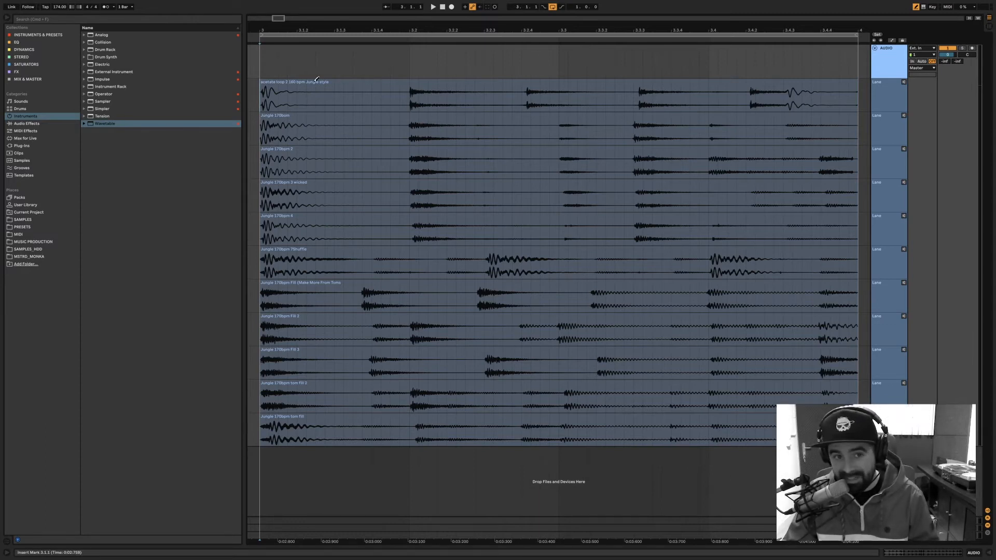
# Audition the AUDIO track's drum loop take lanes one after another over the looped bar 3, ending with playback and auditioning off
pyautogui.click(904, 83)
pyautogui.press('space')
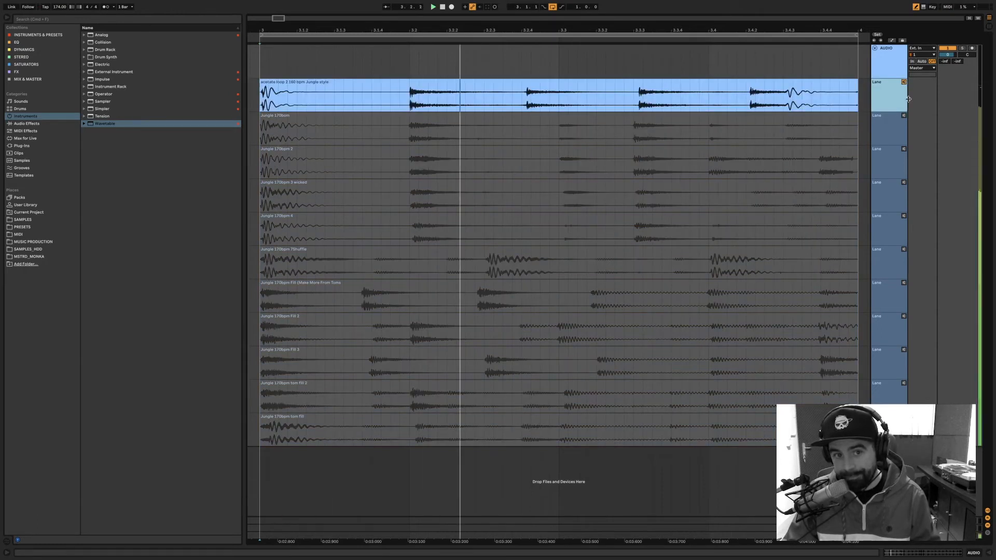
pyautogui.click(904, 115)
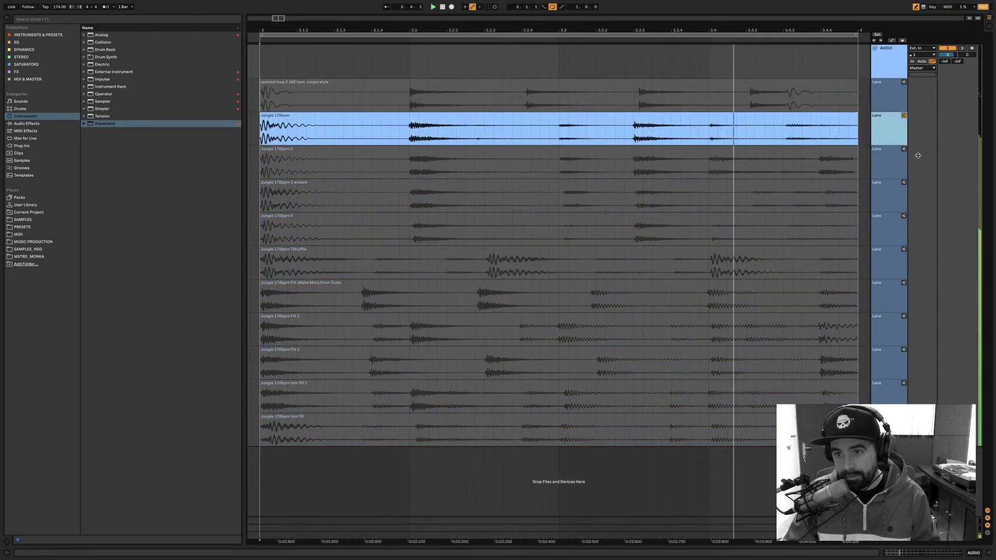
pyautogui.click(905, 149)
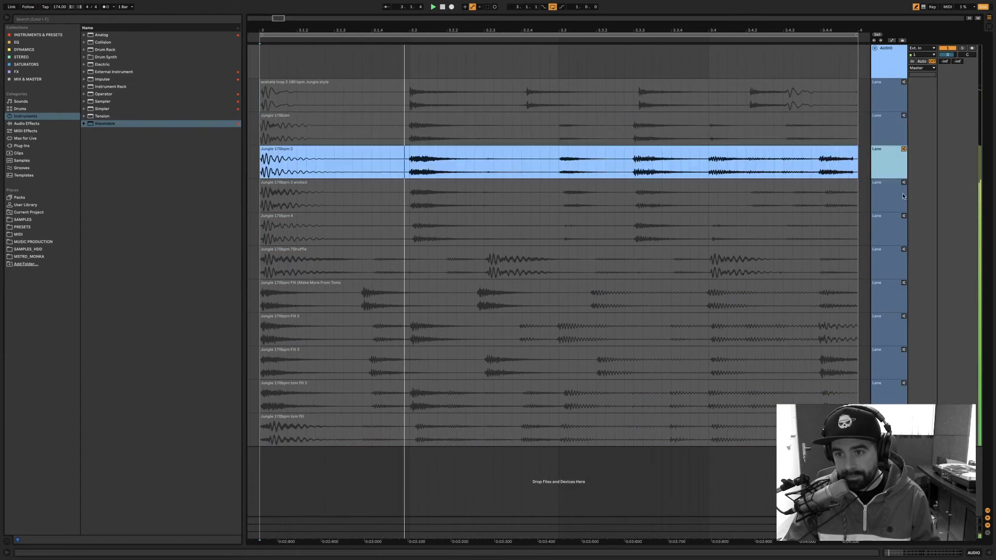
pyautogui.click(904, 216)
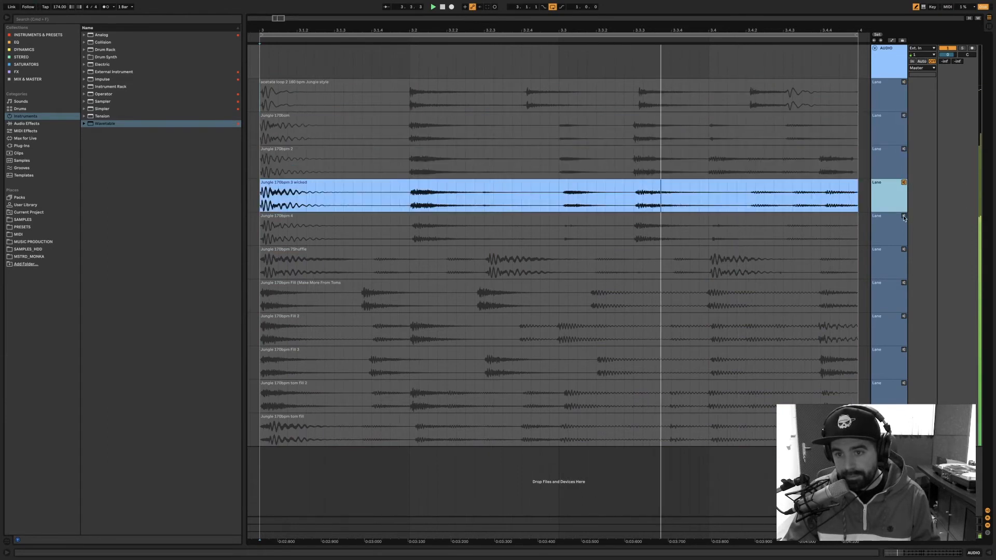
pyautogui.click(904, 216)
pyautogui.click(904, 249)
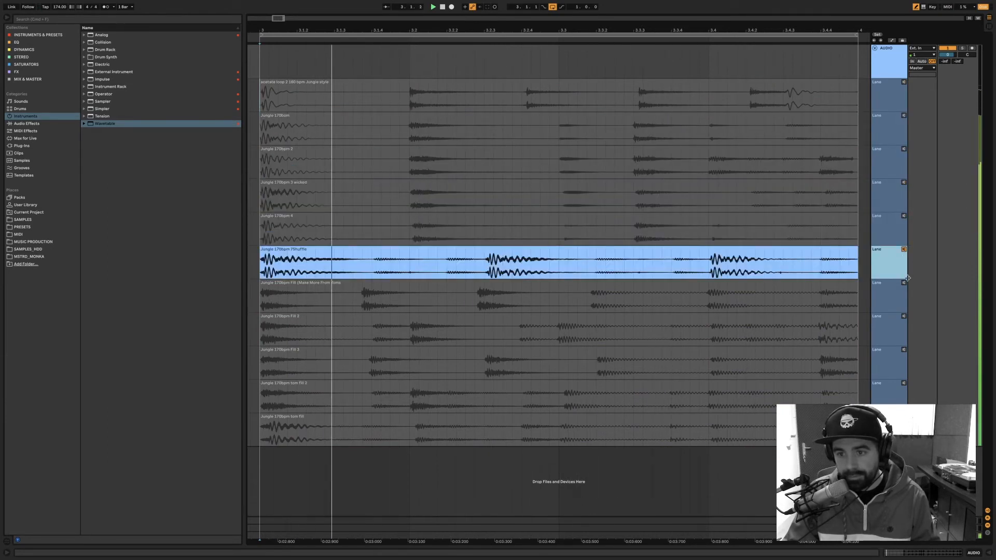
pyautogui.click(904, 283)
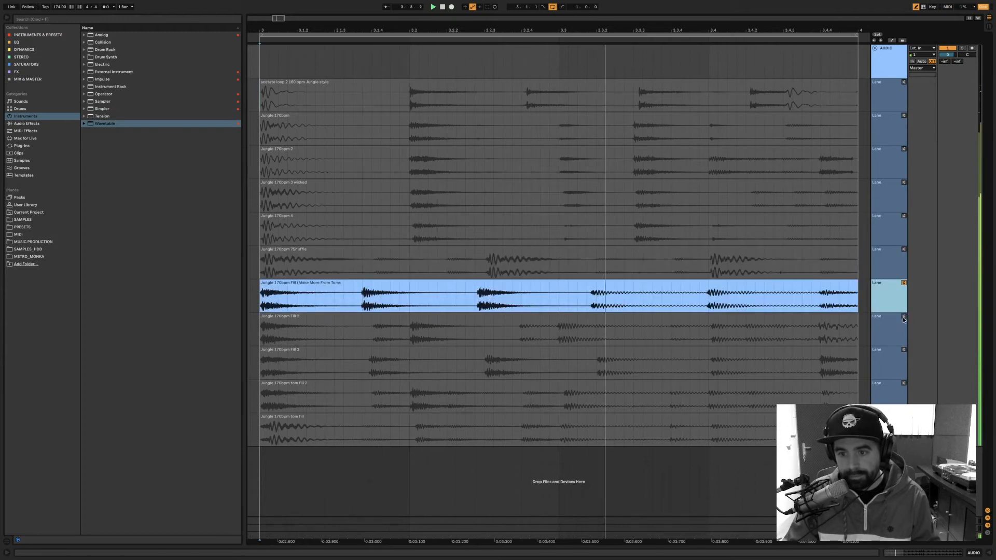
pyautogui.click(904, 316)
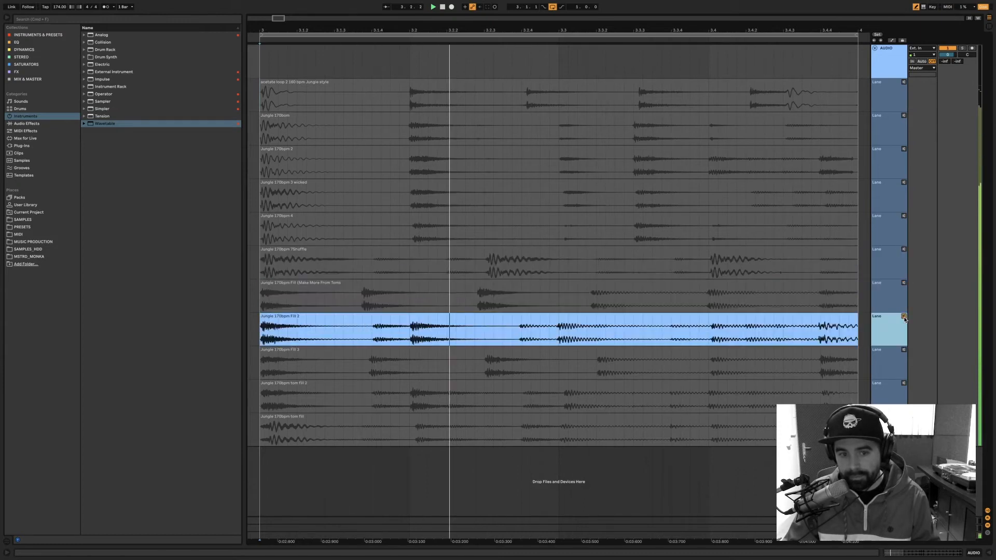
pyautogui.click(904, 350)
pyautogui.click(904, 384)
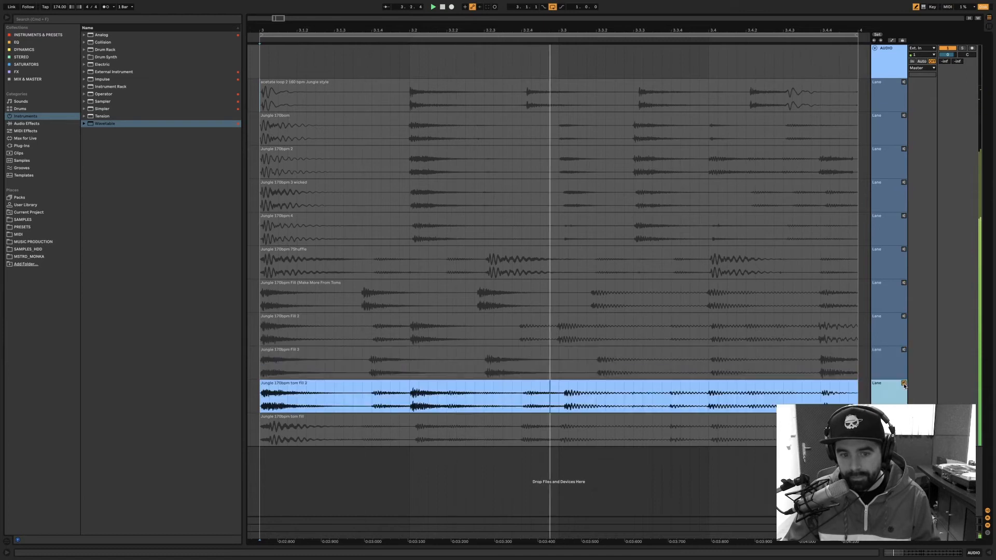
pyautogui.click(904, 416)
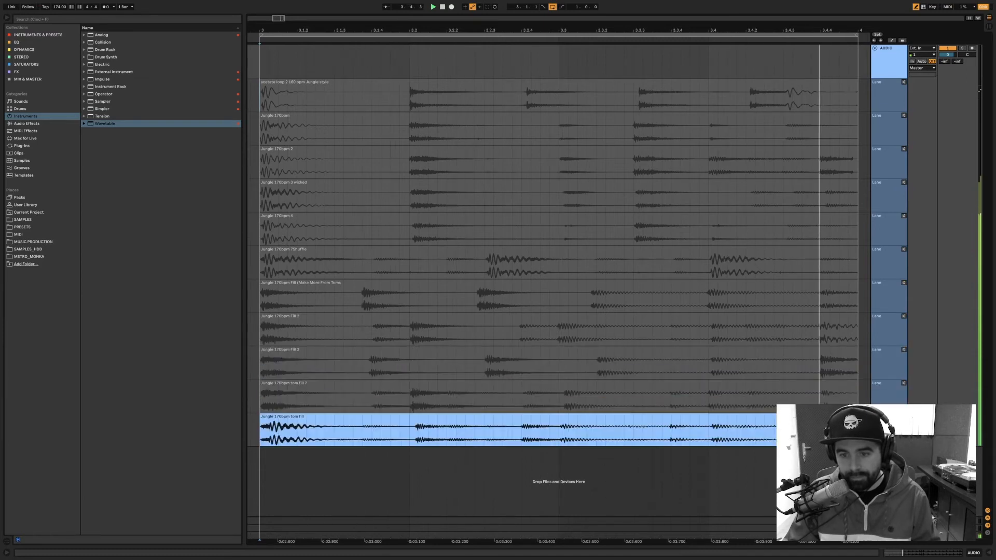
pyautogui.press('space')
pyautogui.click(904, 416)
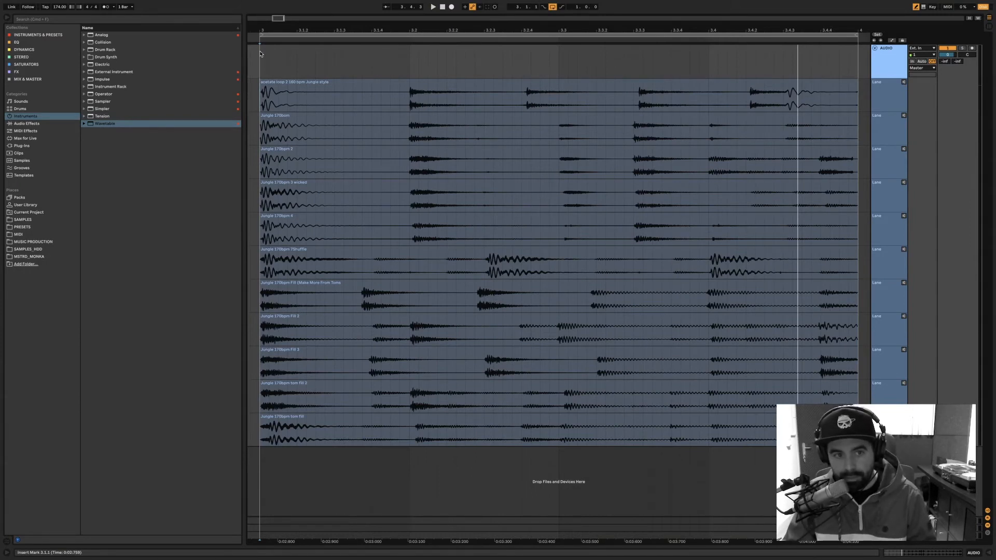
# Comp the first three beats of bar 3 from the acetate loop, Jungle 170bpm 2, Jungle 170bpm 4 and Fill (Make More From Toms) lanes
pyautogui.moveTo(263, 94); pyautogui.dragTo(410, 99)
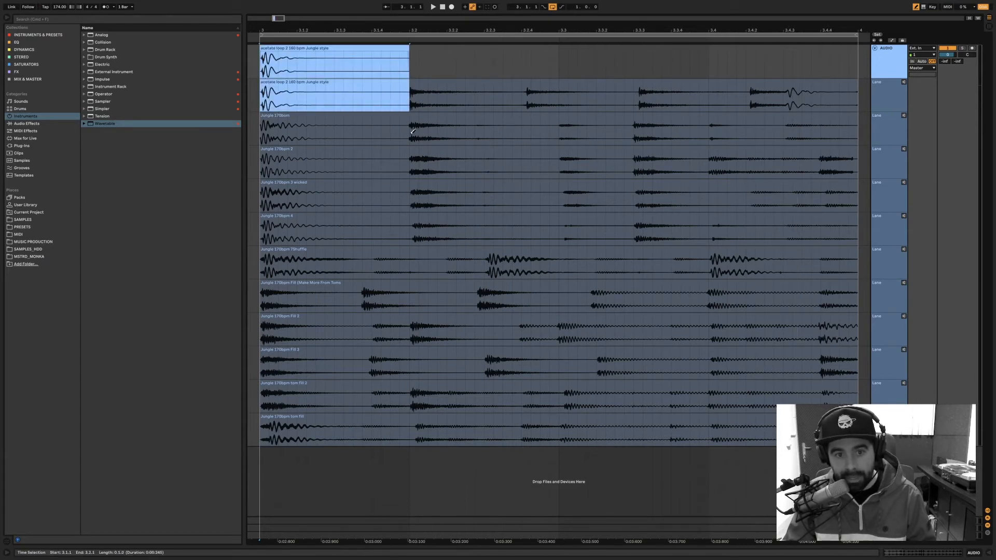
pyautogui.moveTo(410, 162); pyautogui.dragTo(559, 162)
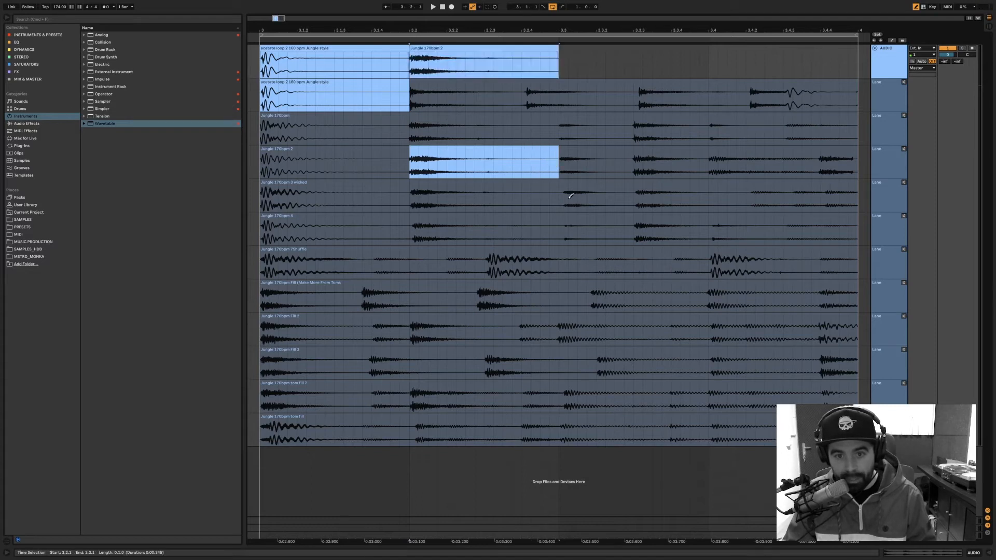
pyautogui.moveTo(560, 334); pyautogui.dragTo(540, 332)
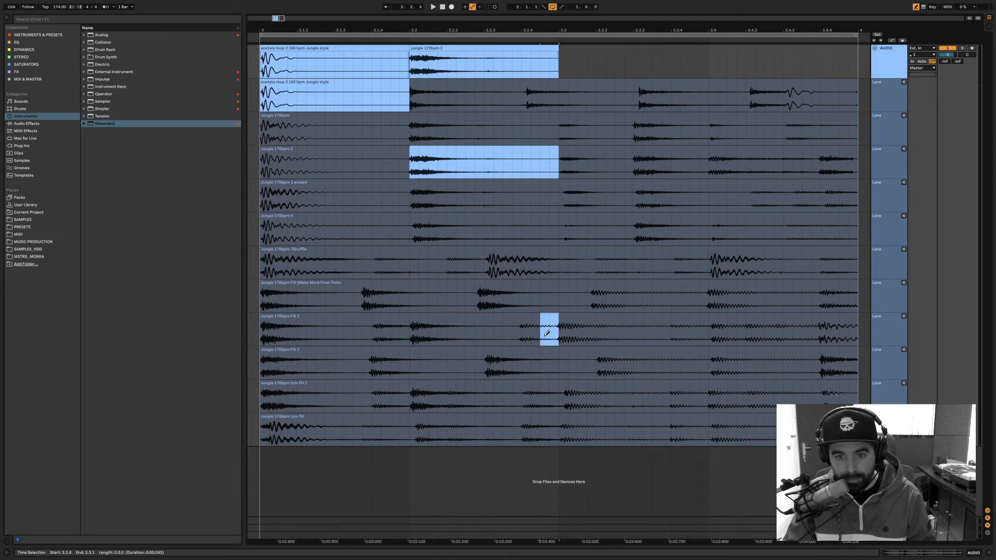
pyautogui.moveTo(561, 229); pyautogui.dragTo(708, 233)
pyautogui.moveTo(606, 296); pyautogui.dragTo(709, 293)
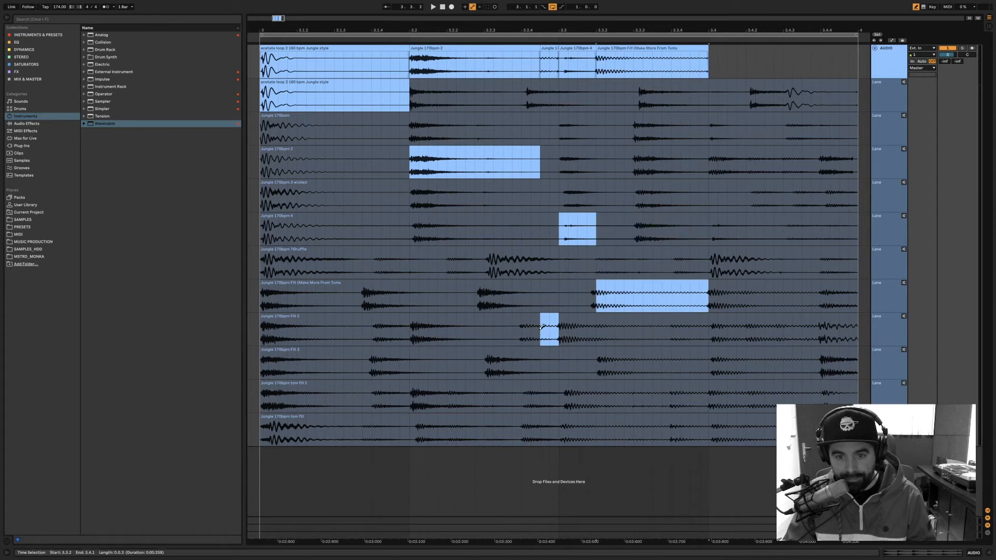
pyautogui.moveTo(566, 230); pyautogui.dragTo(541, 229)
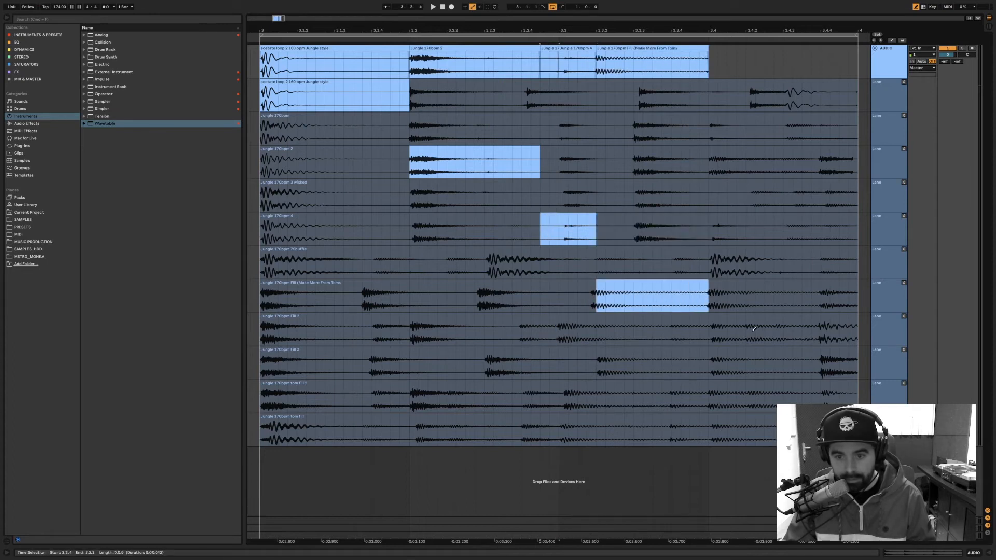
# Fill beat 4 of the comp from the Jungle 170bpm Fill 3 and tom Fill 2 lanes and play the looped bar
pyautogui.moveTo(711, 365); pyautogui.dragTo(823, 362)
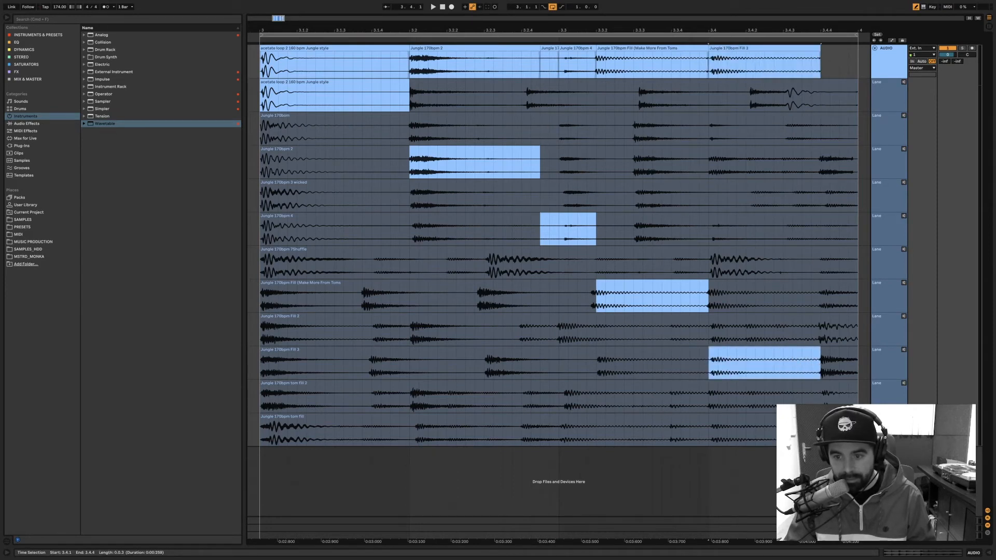
pyautogui.moveTo(822, 402); pyautogui.dragTo(857, 399)
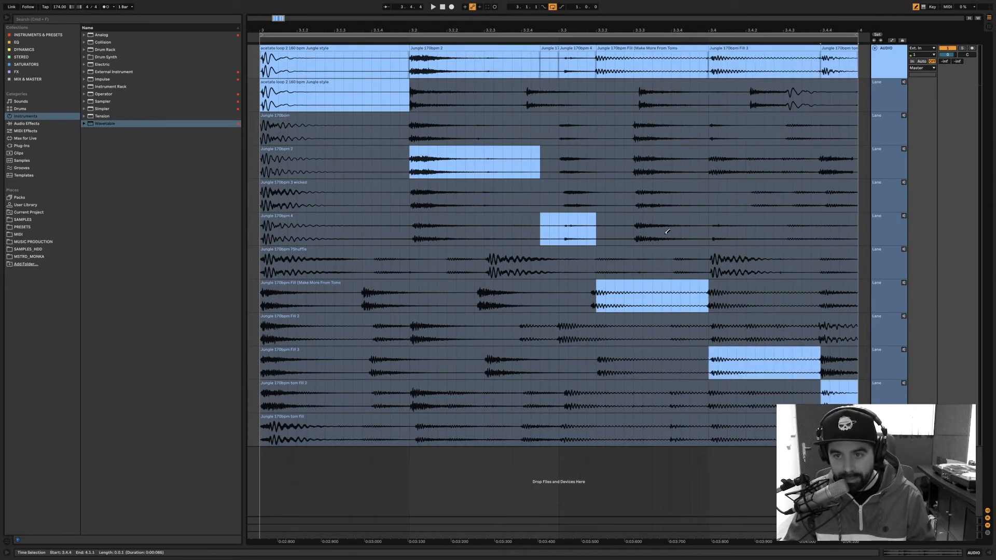
pyautogui.press('space')
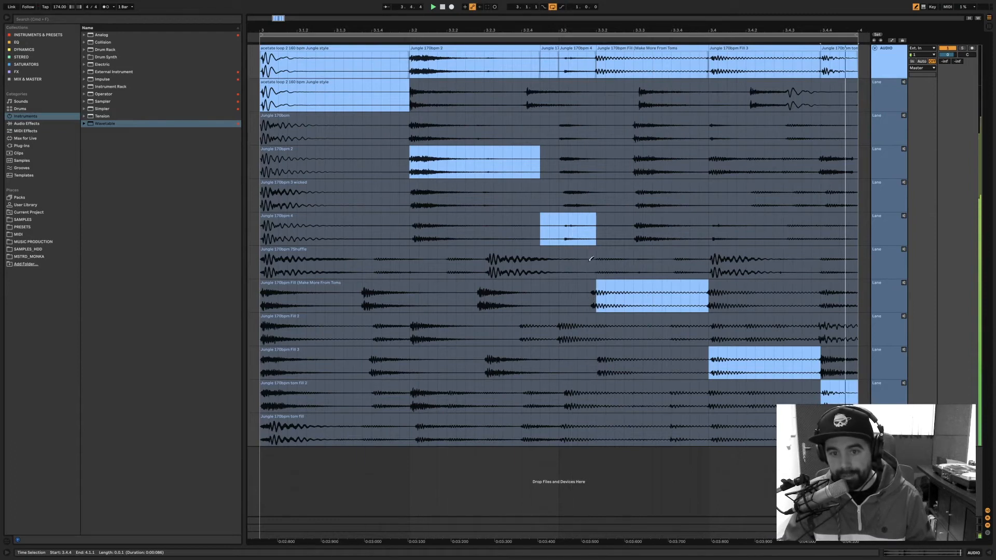
# Recomp from 3.3.2 to 4.1.1 during playback using the 3 wicked, Jungle 170bpm 2 and Fill 3 lanes, and stop playback
pyautogui.moveTo(616, 196); pyautogui.dragTo(728, 200)
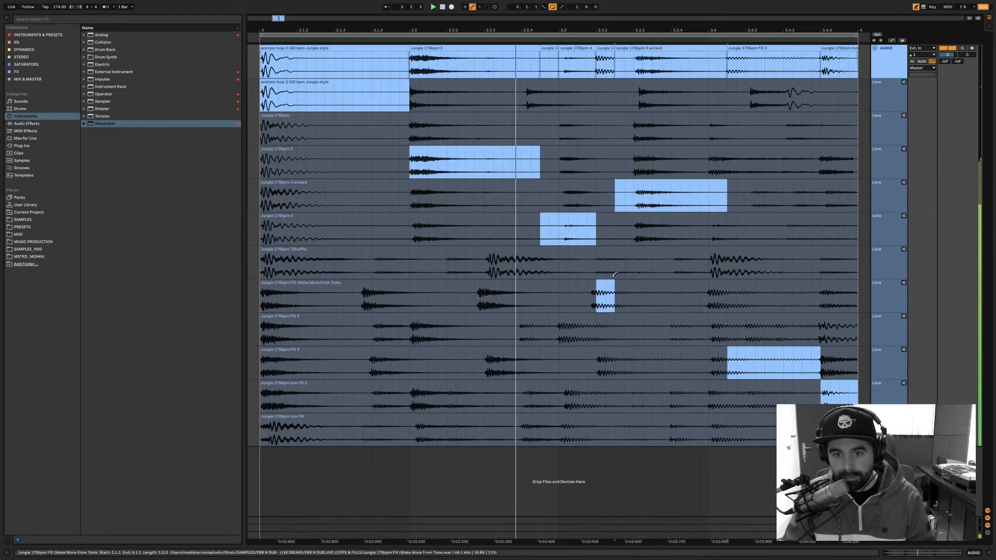
pyautogui.moveTo(598, 202); pyautogui.dragTo(640, 203)
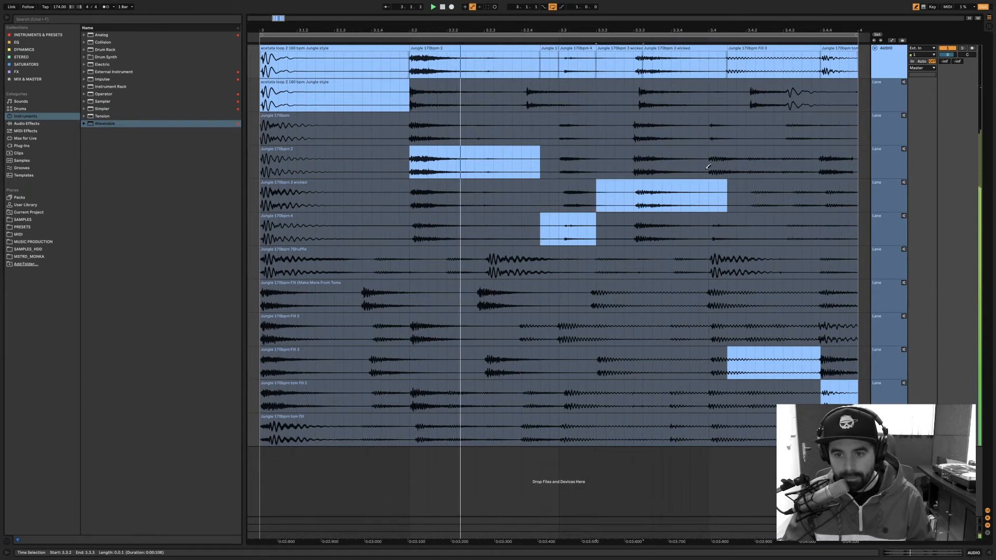
pyautogui.moveTo(709, 164); pyautogui.dragTo(836, 168)
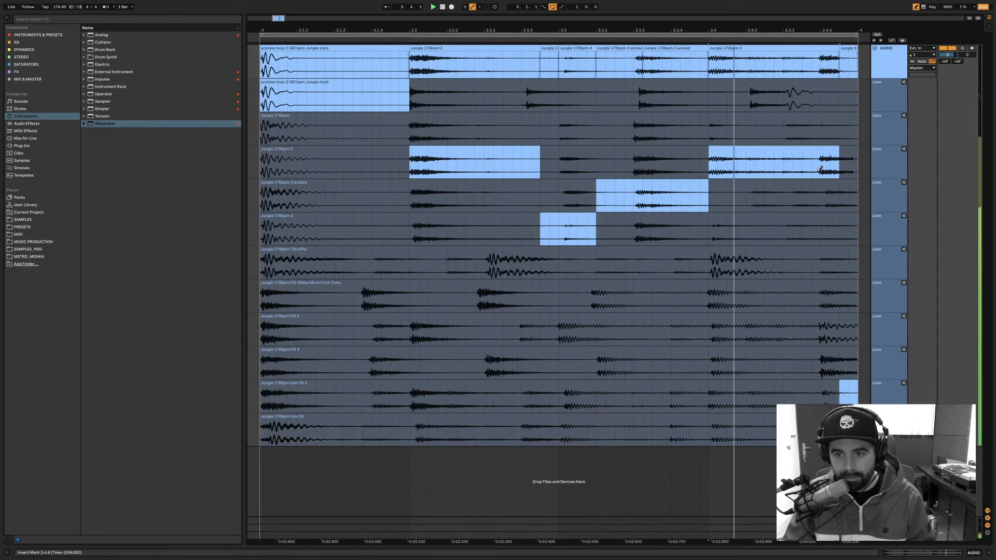
pyautogui.click(821, 392)
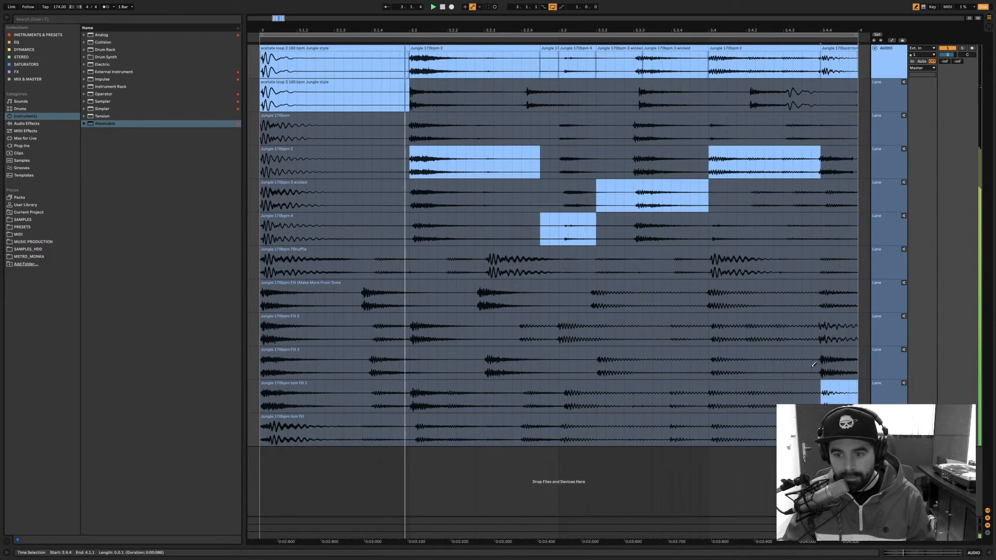
pyautogui.moveTo(812, 363); pyautogui.dragTo(866, 366)
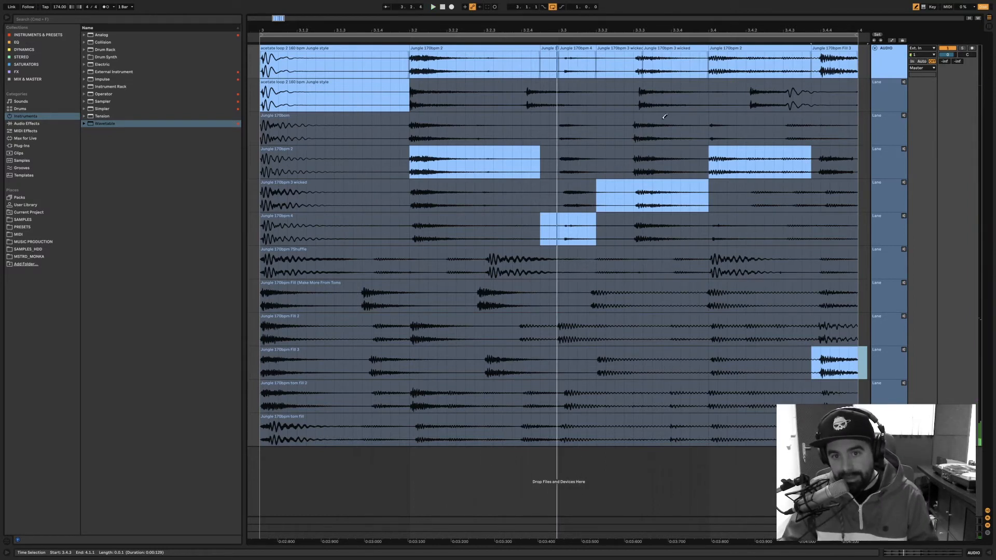
# Turn off Draw Mode and select short time ranges in the tom Fill and Jungle 170bpm Fill 2 take lanes
pyautogui.hscroll(1, 621, 312)
pyautogui.press('b')
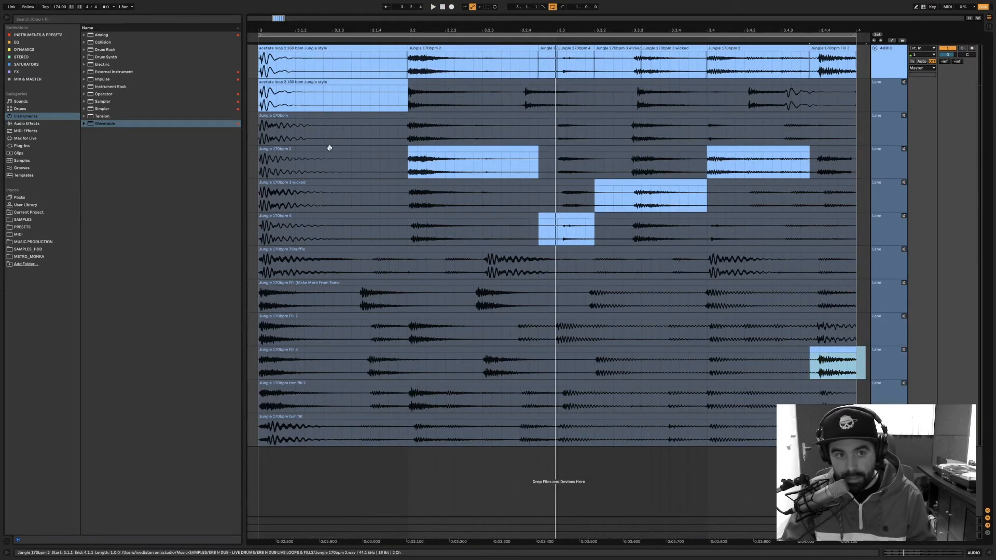
pyautogui.moveTo(322, 431); pyautogui.dragTo(267, 433)
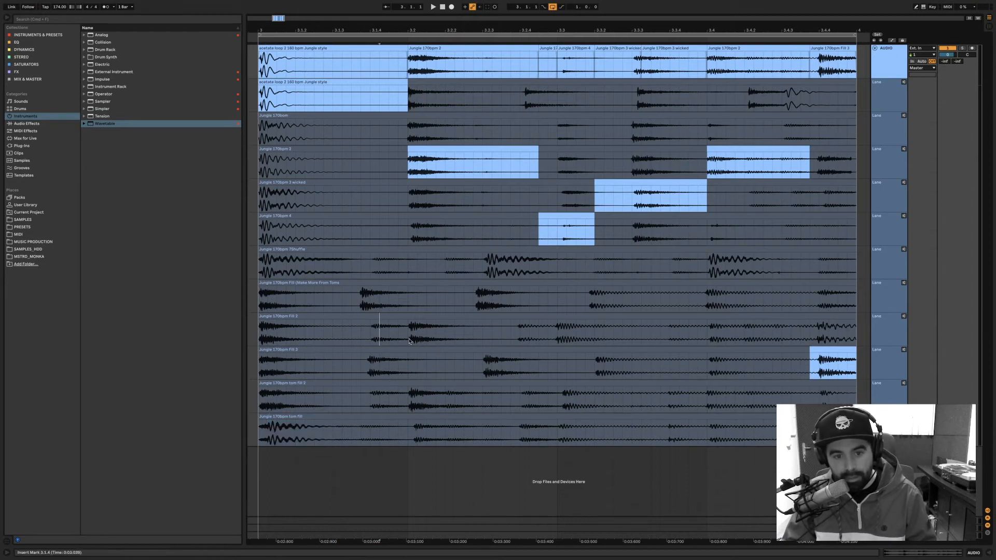
pyautogui.moveTo(379, 332); pyautogui.dragTo(426, 333)
pyautogui.moveTo(529, 332); pyautogui.dragTo(604, 332)
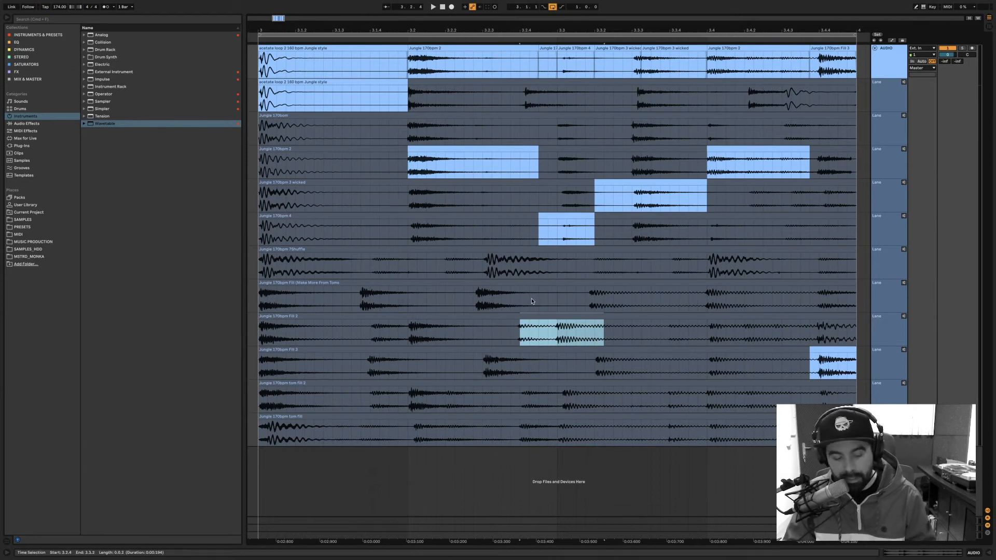
# Turn Draw Mode on and comp short segments into beats 2 to 4 from the Jungle 170bpm, 4, Fill (Make More From Toms) and Fill 2 lanes
pyautogui.press('b')
pyautogui.moveTo(539, 130); pyautogui.dragTo(706, 129)
pyautogui.click(726, 230)
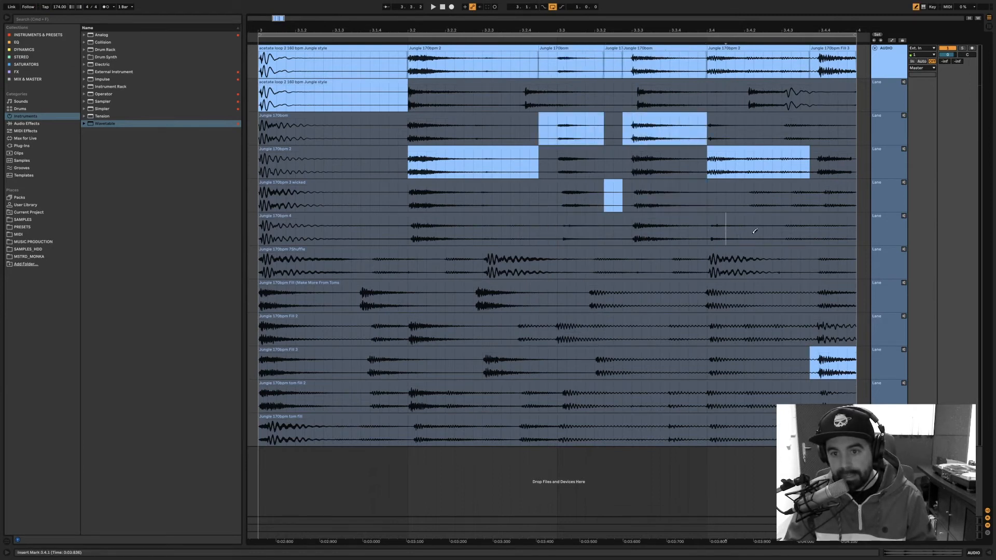
pyautogui.click(755, 231)
pyautogui.click(776, 296)
pyautogui.click(599, 329)
pyautogui.click(543, 330)
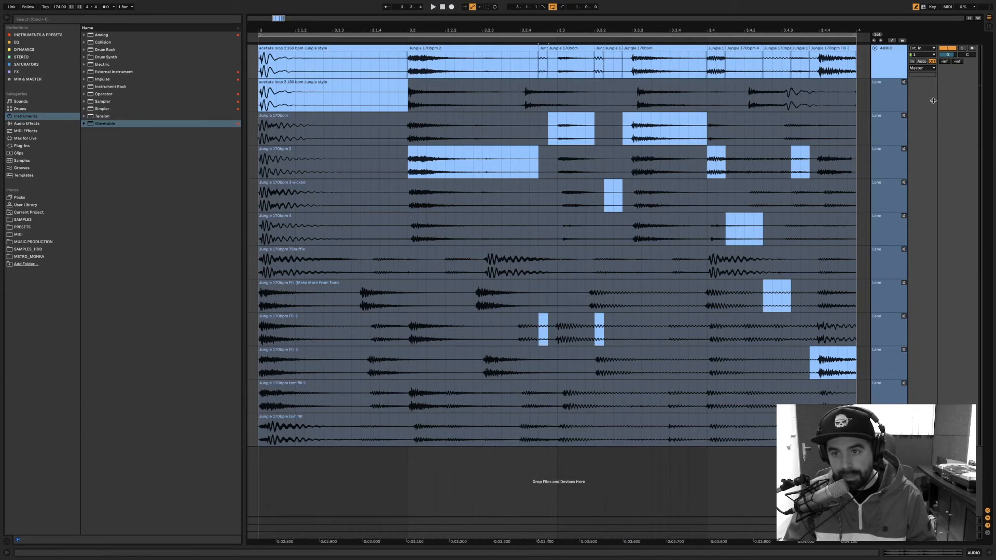
# Hide the AUDIO track's take lanes and select the first comped clip, from 3.1.1 to 3.2.1
pyautogui.rightClick(891, 70)
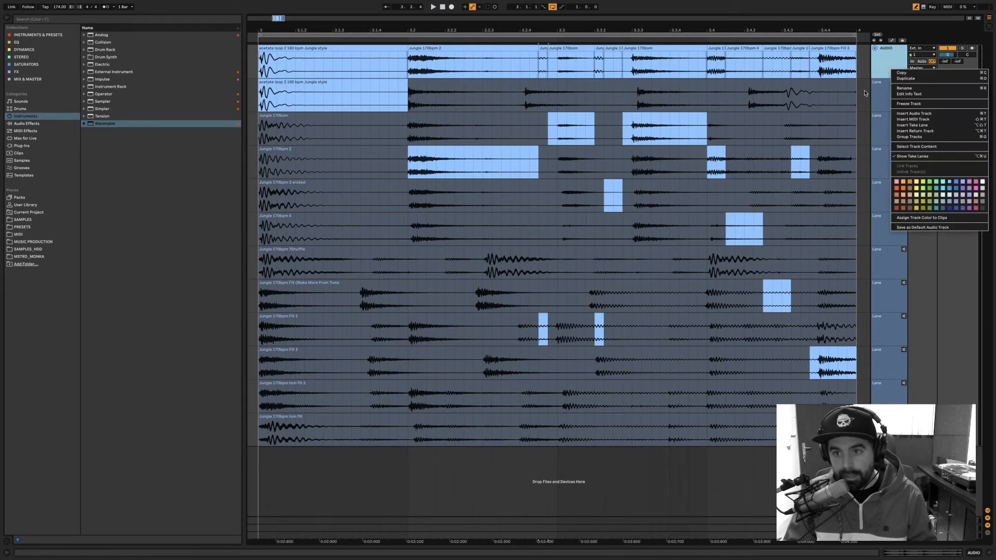
pyautogui.click(908, 160)
pyautogui.click(328, 61)
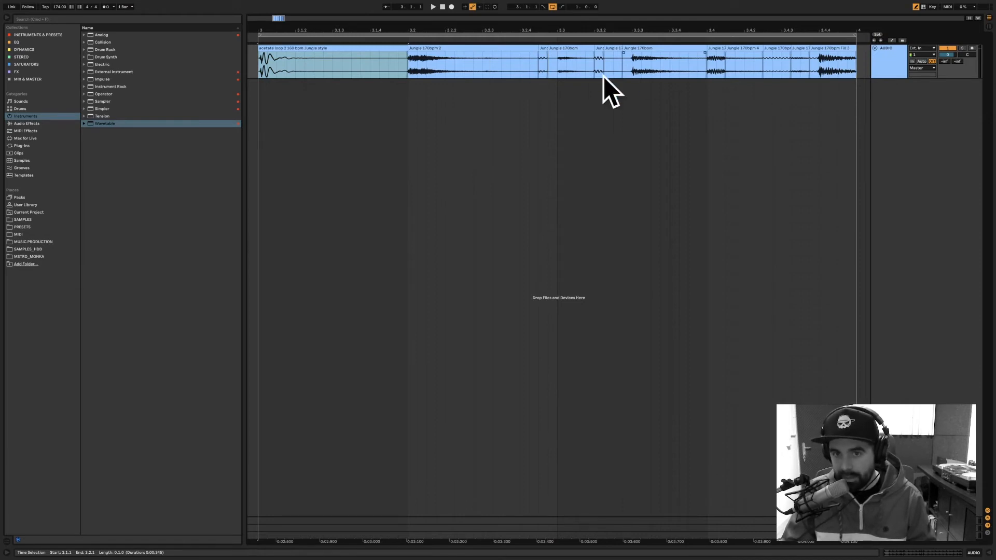
# Show the AUDIO track's take lanes again and comp further segments from the Jungle 170bpm 4 and Fill (Make More From Toms) lanes
pyautogui.rightClick(891, 53)
pyautogui.click(904, 147)
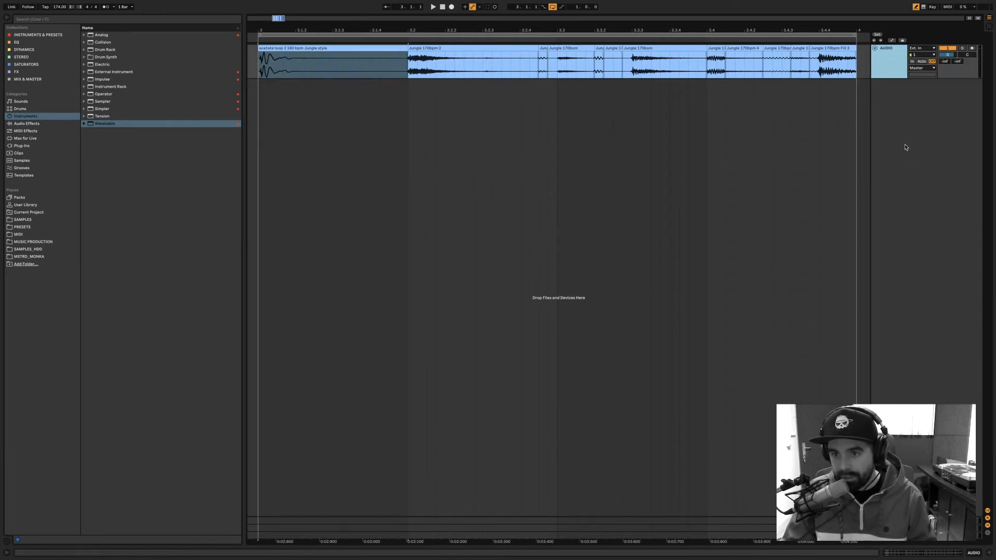
pyautogui.moveTo(361, 296); pyautogui.dragTo(417, 296)
pyautogui.moveTo(469, 229); pyautogui.dragTo(585, 228)
pyautogui.moveTo(632, 296); pyautogui.dragTo(689, 295)
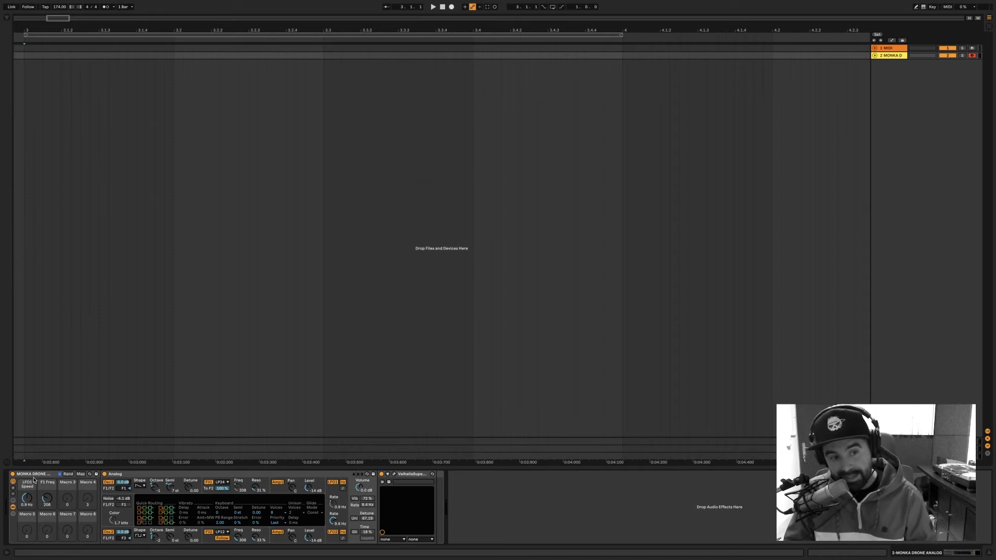
# Reduce the number of visible macros on the MONKA DRONE ANALOG rack and expand it to all 16 macros
pyautogui.click(13, 494)
pyautogui.click(13, 494)
pyautogui.click(14, 494)
pyautogui.click(13, 494)
pyautogui.click(13, 489)
pyautogui.doubleClick(13, 489)
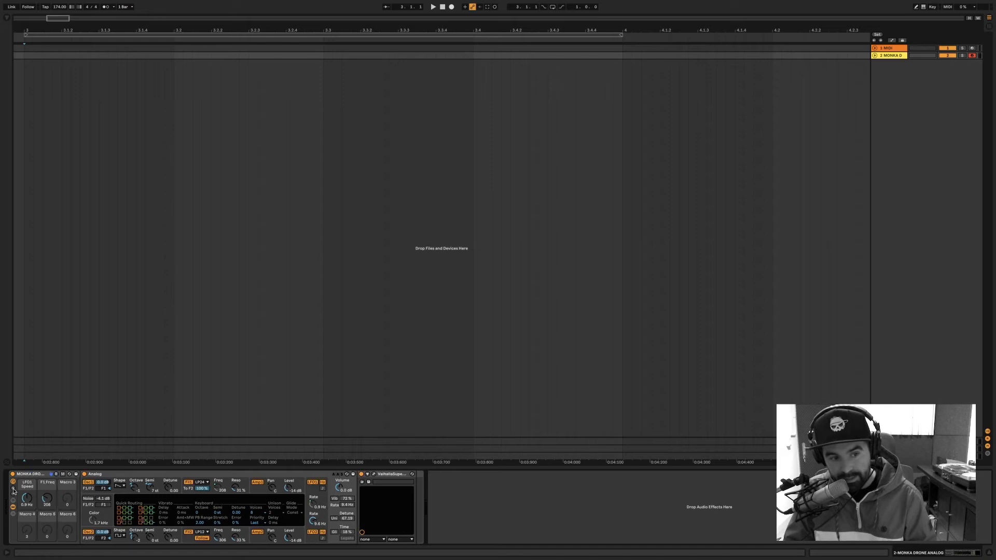
pyautogui.doubleClick(14, 489)
pyautogui.doubleClick(13, 488)
pyautogui.click(14, 488)
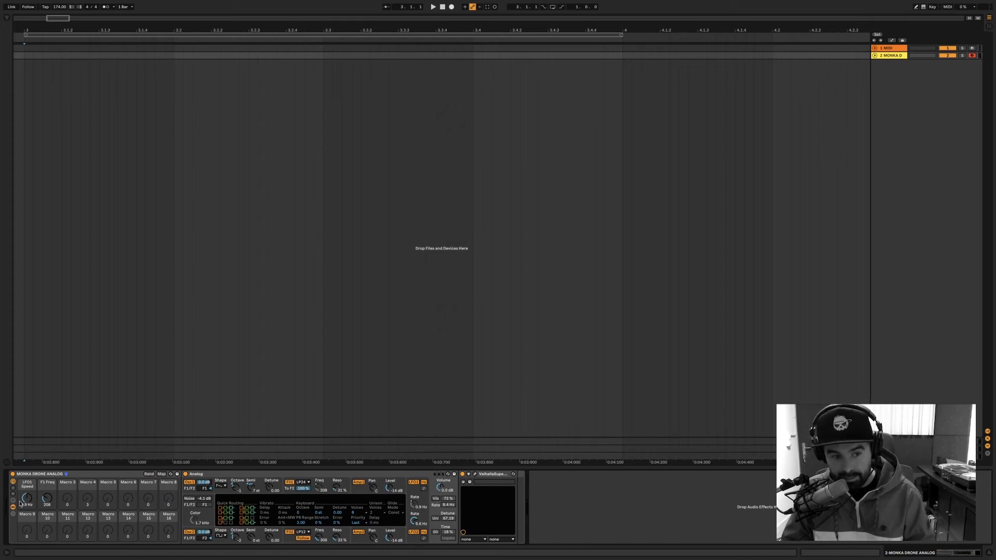
# Map Analog's Osc1 Detune to Macro 3, Filter 1 Resonance to Macro 4, Amp1 Level to Macro 6 and Amp2 Level to Macro 16
pyautogui.rightClick(269, 490)
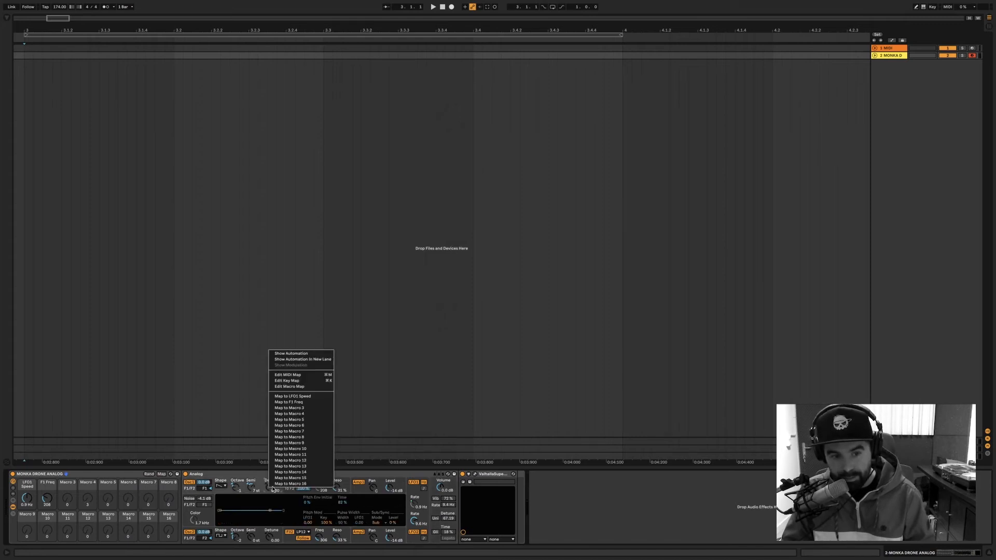
pyautogui.click(296, 409)
pyautogui.rightClick(337, 490)
pyautogui.click(363, 414)
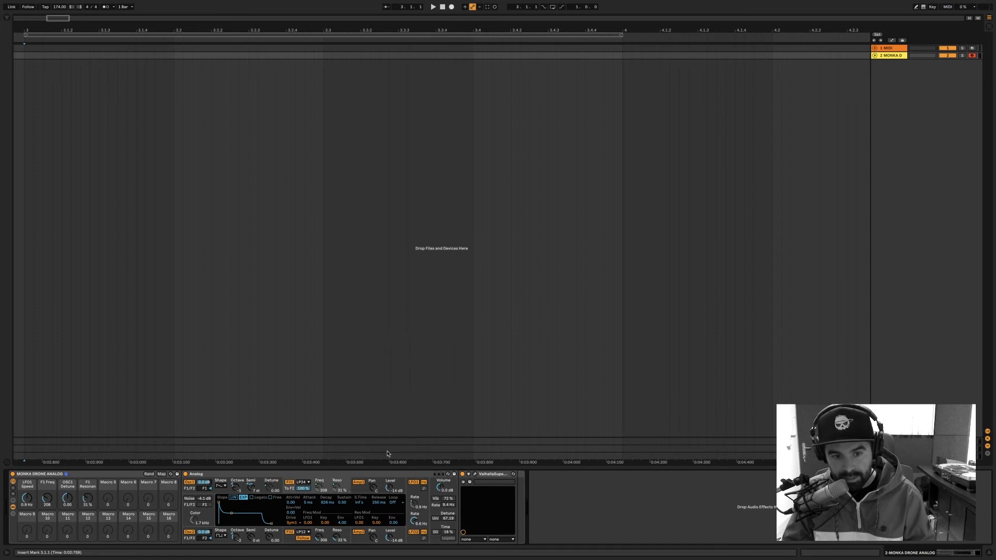
pyautogui.rightClick(389, 490)
pyautogui.click(410, 424)
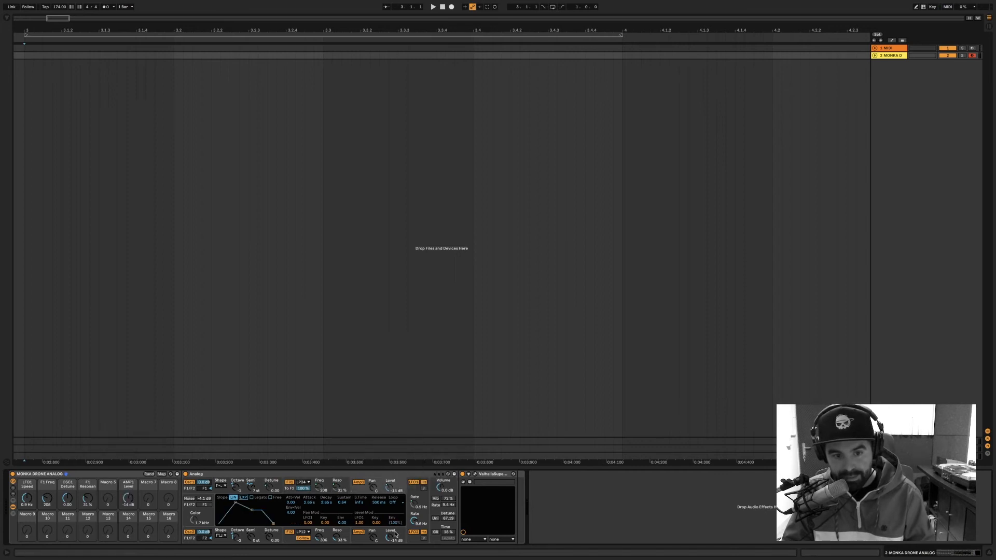
pyautogui.rightClick(390, 537)
pyautogui.click(409, 531)
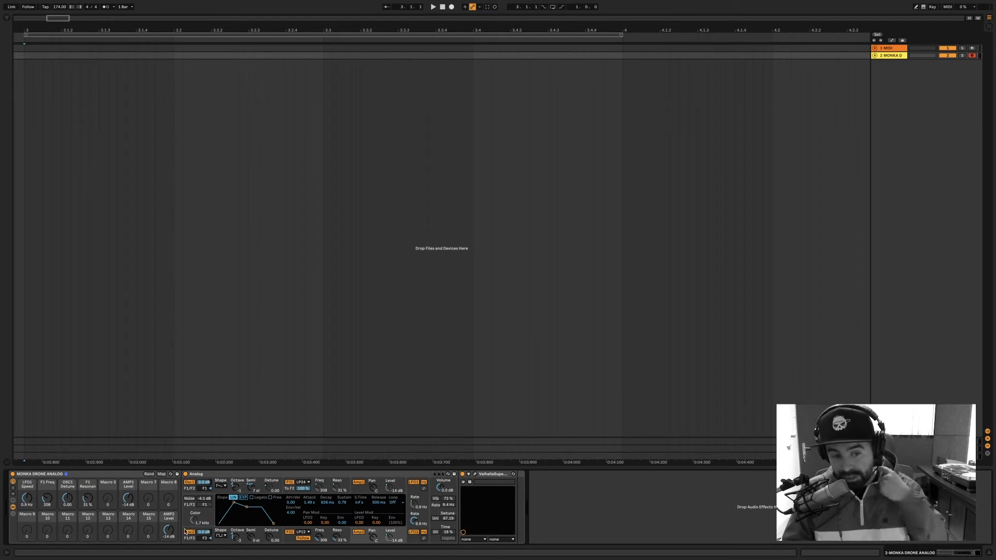
# Show the rack's macro variations and set F1 Freq to 1.4k, OSC1 Detune to 0.18, F1 Resonance to 51 % and AMP1 Level to -20 dB
pyautogui.click(13, 507)
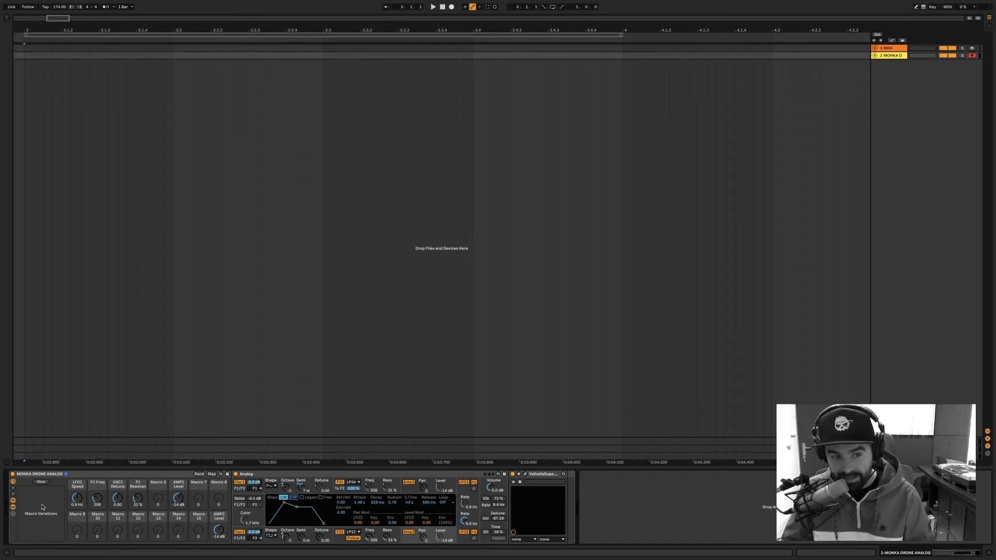
pyautogui.moveTo(103, 507); pyautogui.dragTo(137, 493)
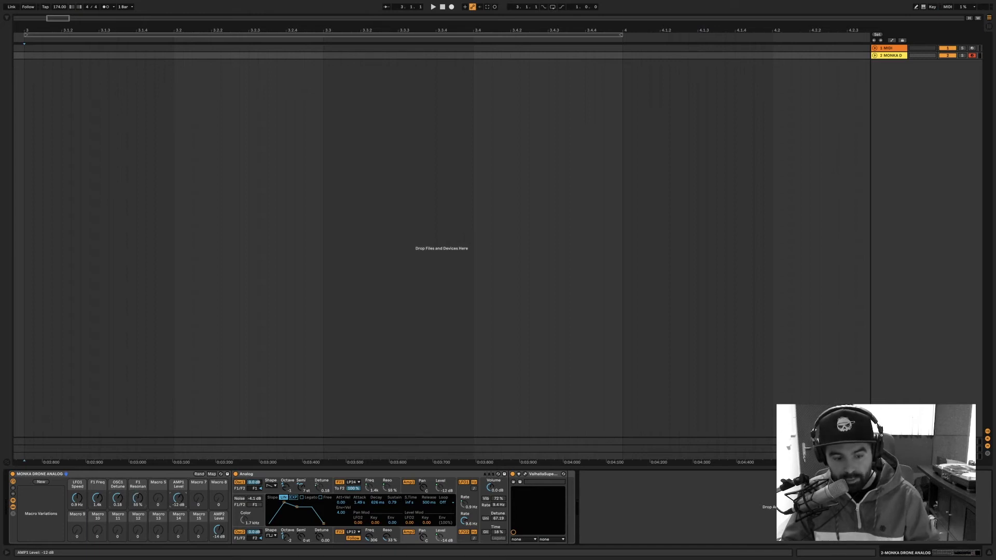
pyautogui.moveTo(178, 498); pyautogui.dragTo(178, 500)
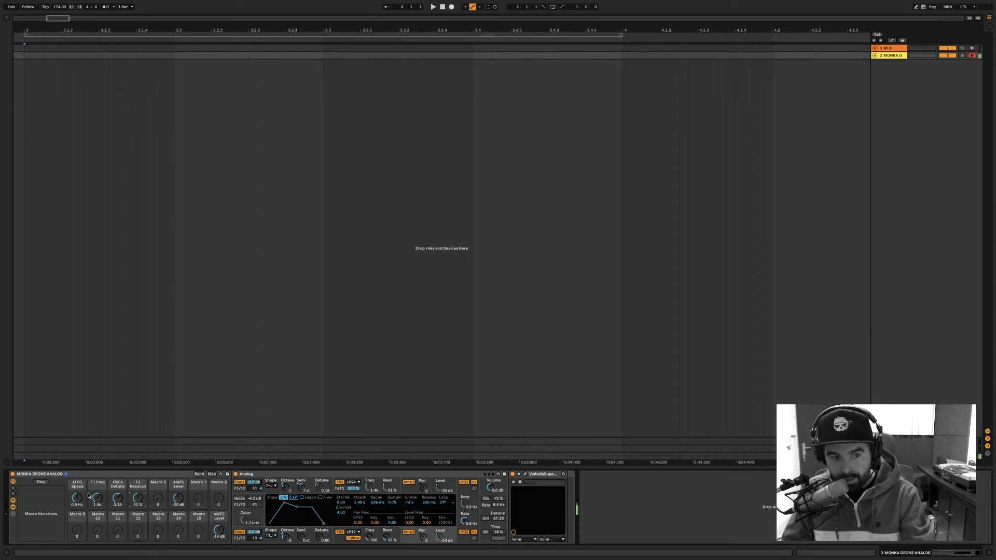
# Store the current macro settings as a new macro variation and rename it "variation 1"
pyautogui.click(41, 482)
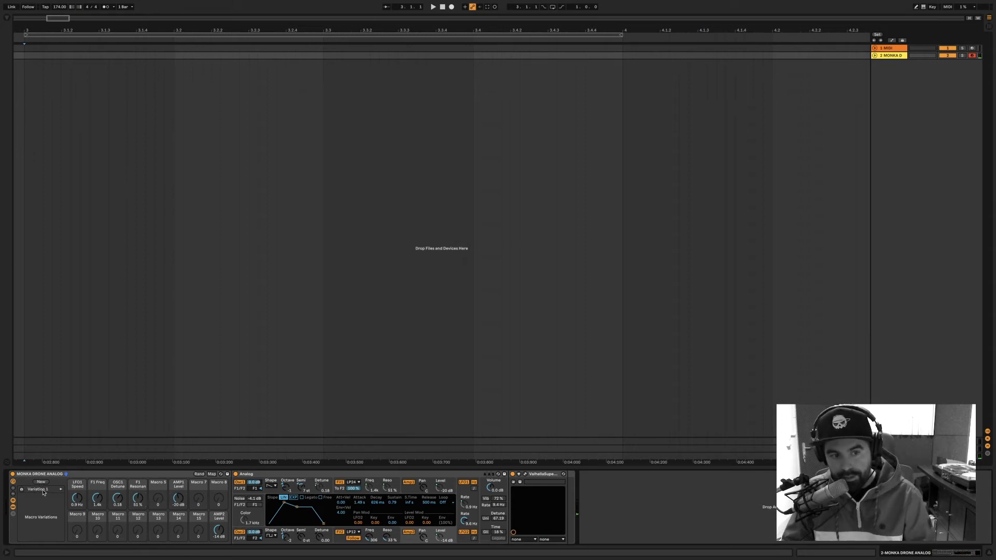
pyautogui.rightClick(41, 490)
pyautogui.click(53, 508)
pyautogui.write('varia')
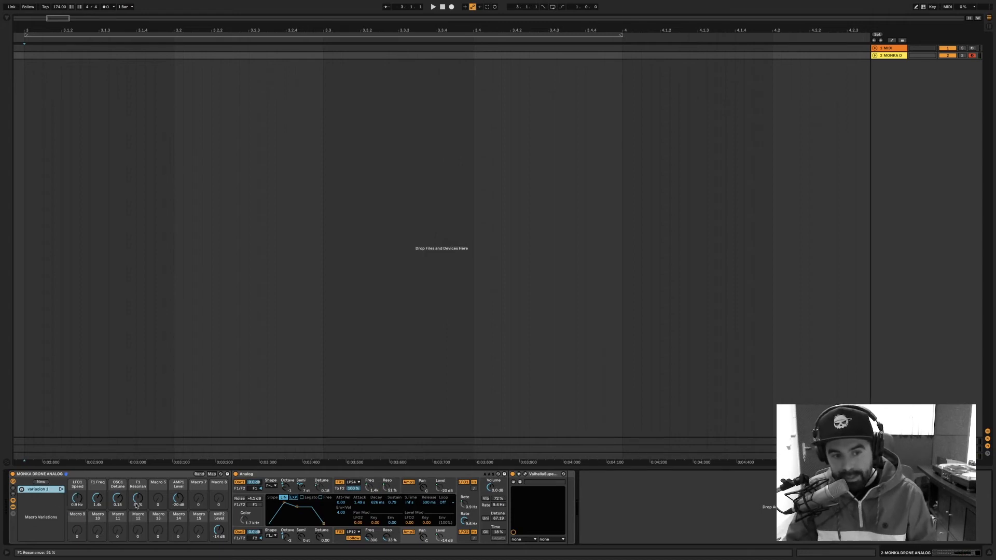
# Set LFO1 Speed to 2.2 Hz, F1 Freq to 3.3k and OSC1 Detune to -0.28, and lower F1 Resonance and both amp level macros
pyautogui.moveTo(118, 500); pyautogui.dragTo(138, 521)
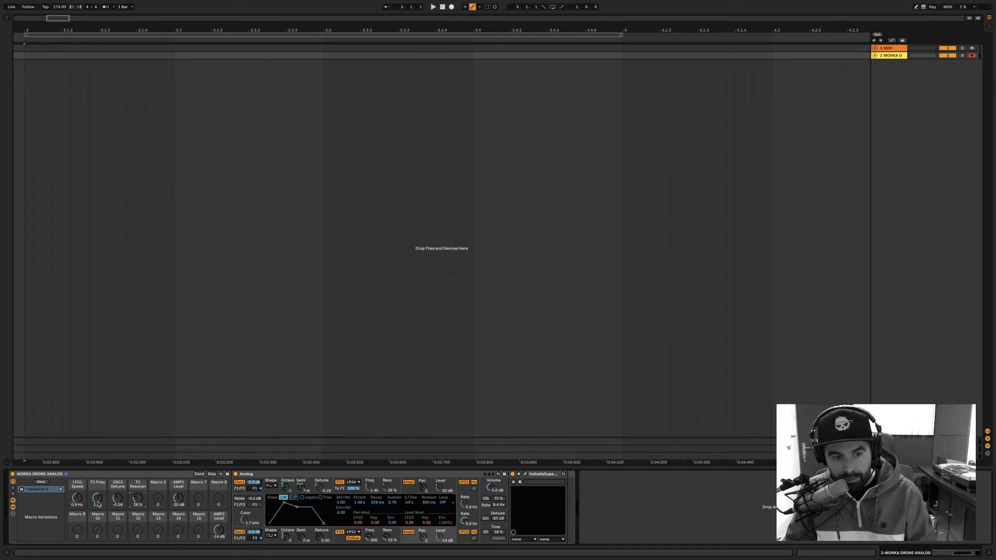
pyautogui.moveTo(217, 531); pyautogui.dragTo(218, 542)
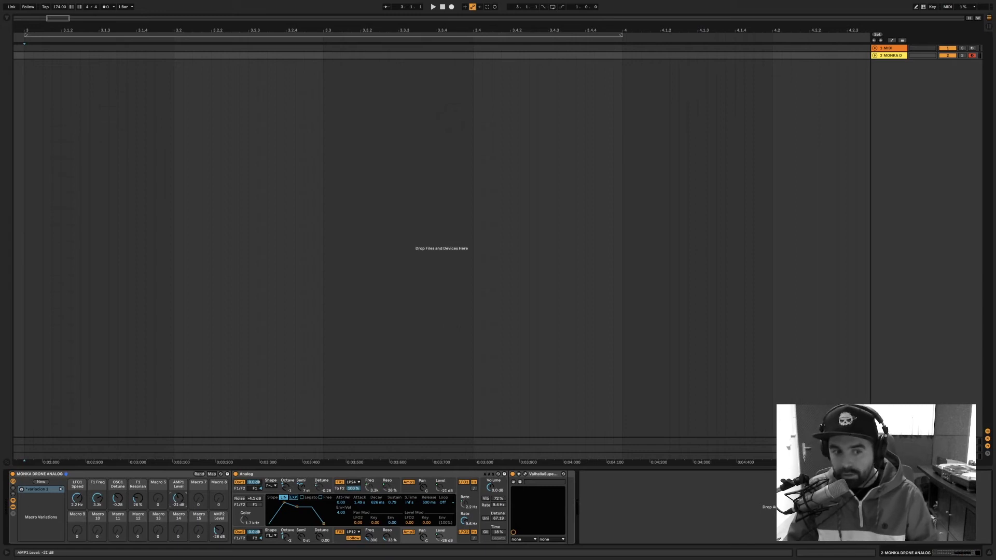
# Store the current macro settings as a new macro variation and rename it "2"
pyautogui.click(41, 482)
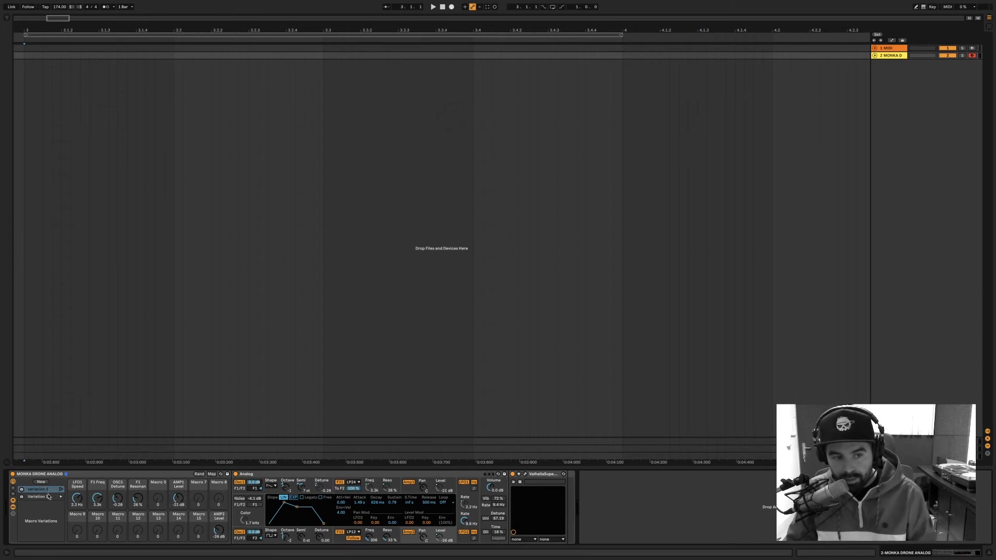
pyautogui.click(39, 498)
pyautogui.write('2')
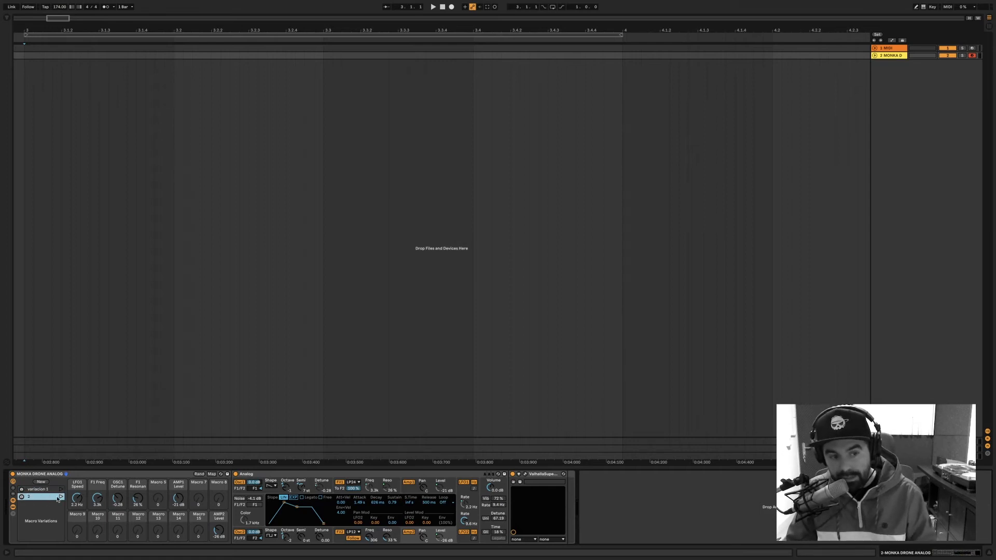
# Recall "variation 1" and variation "2" alternately to compare their macro settings, ending on variation "2"
pyautogui.click(60, 489)
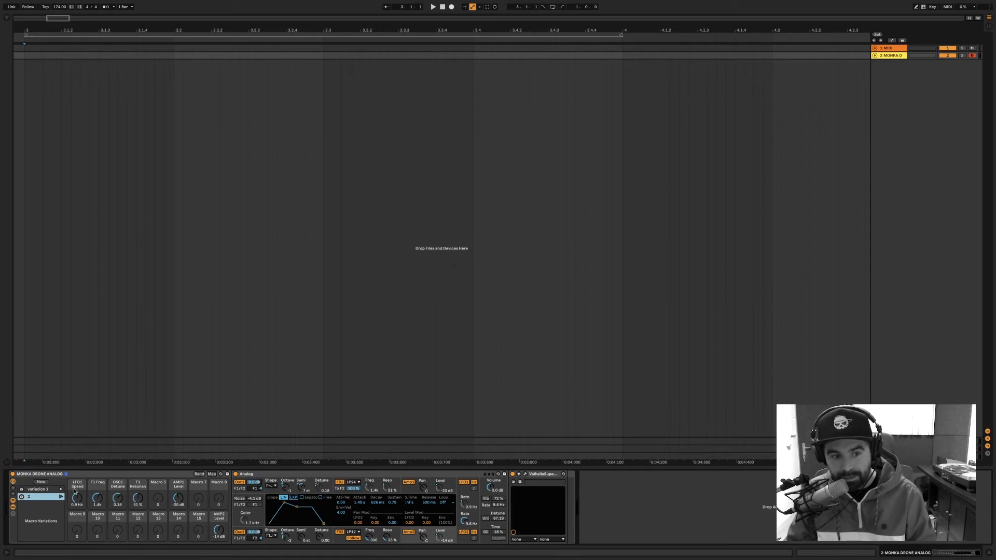
pyautogui.click(61, 497)
pyautogui.click(51, 491)
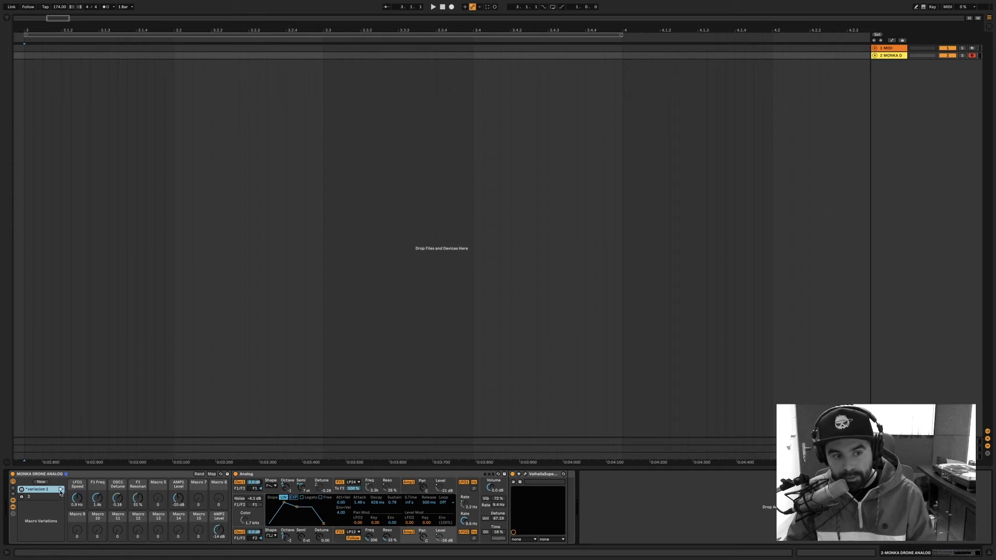
pyautogui.click(60, 497)
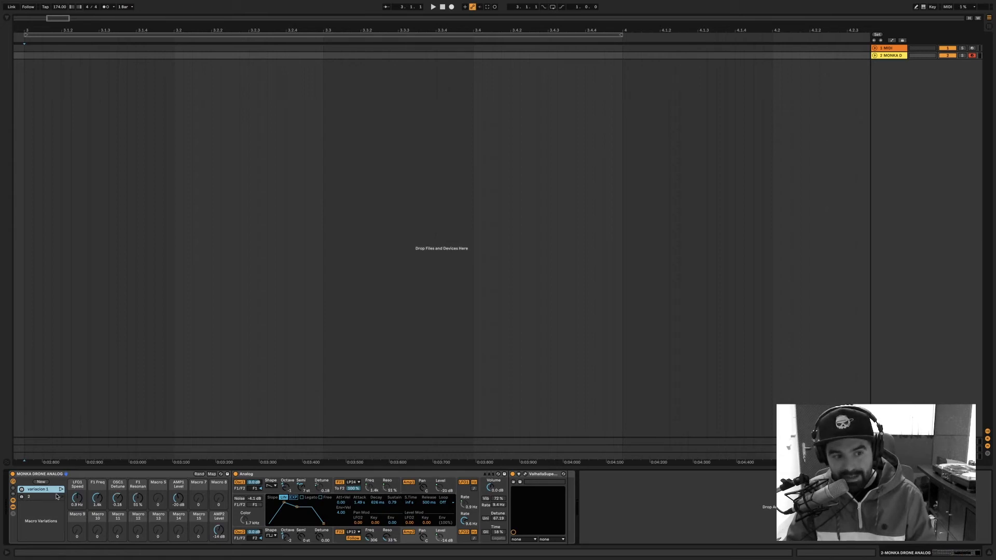
pyautogui.click(59, 497)
pyautogui.click(57, 496)
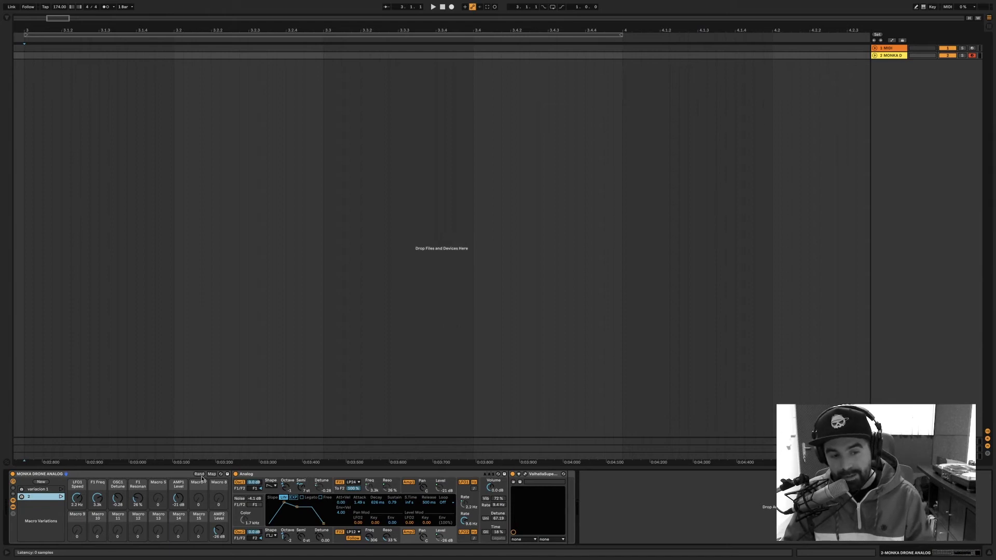
# Randomize the MONKA DRONE ANALOG rack's mapped macros repeatedly to generate new settings
pyautogui.click(199, 474)
pyautogui.click(200, 475)
pyautogui.click(200, 475)
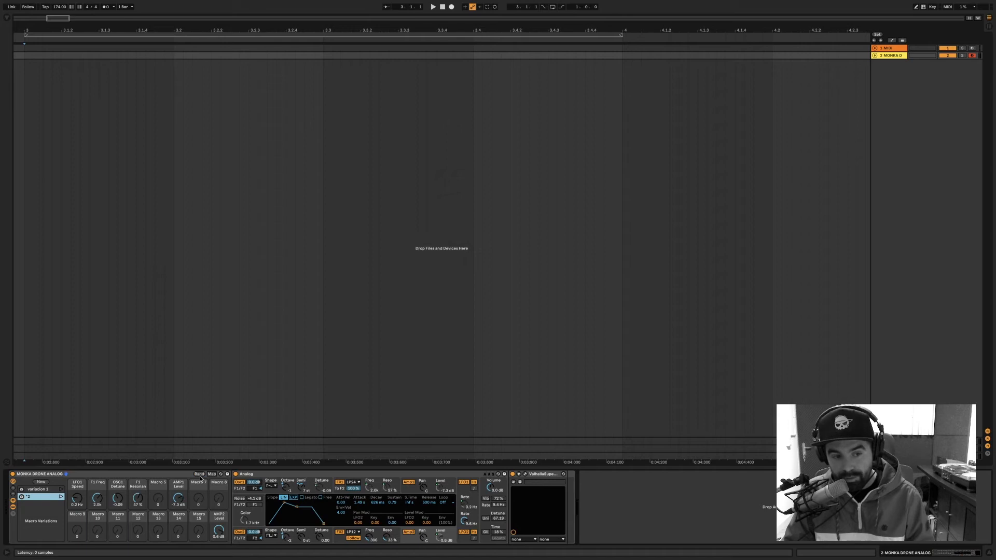
pyautogui.click(200, 474)
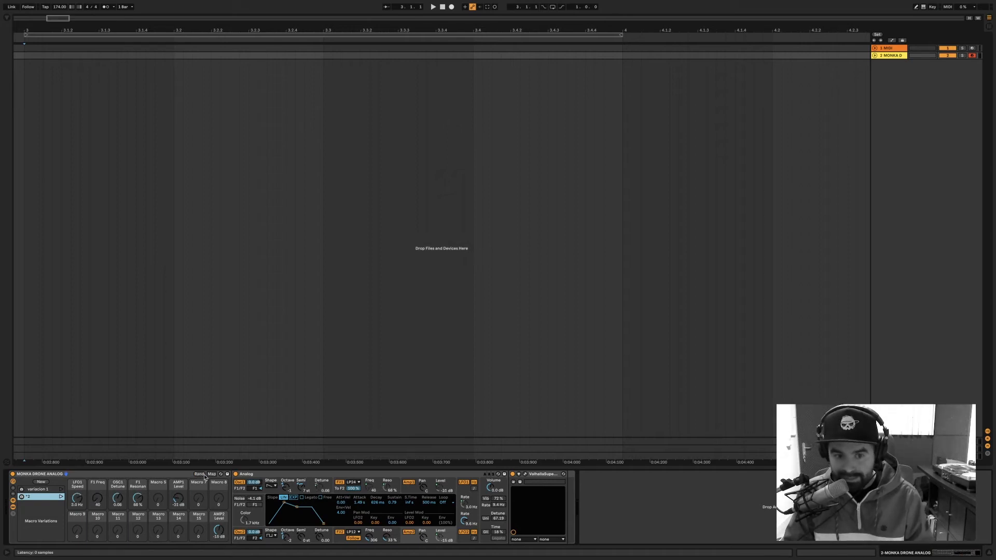
pyautogui.click(200, 474)
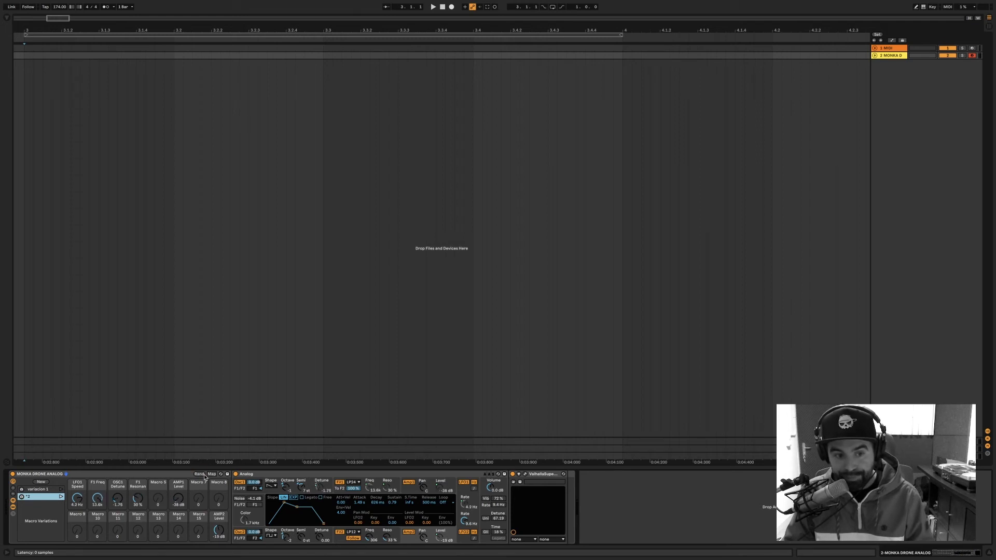
pyautogui.click(200, 474)
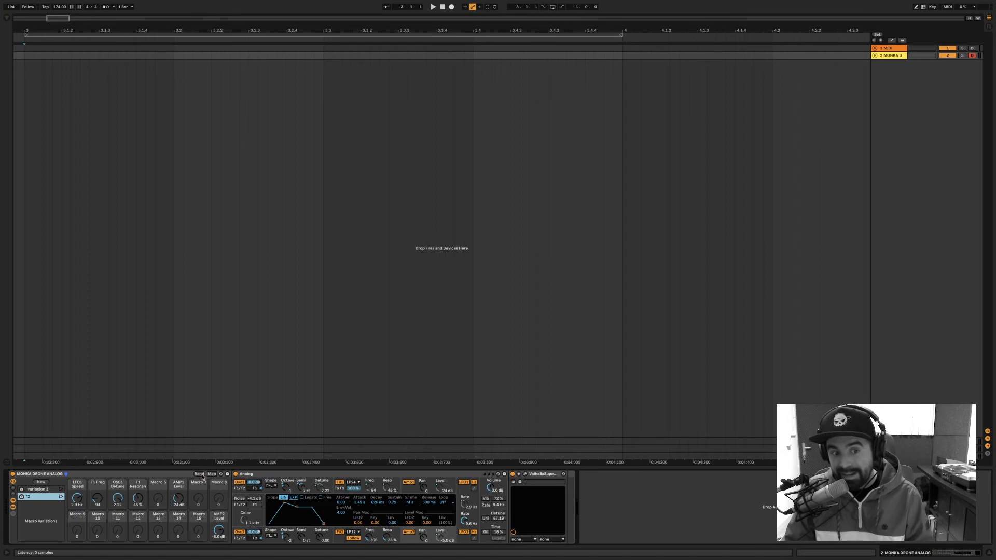
pyautogui.click(200, 475)
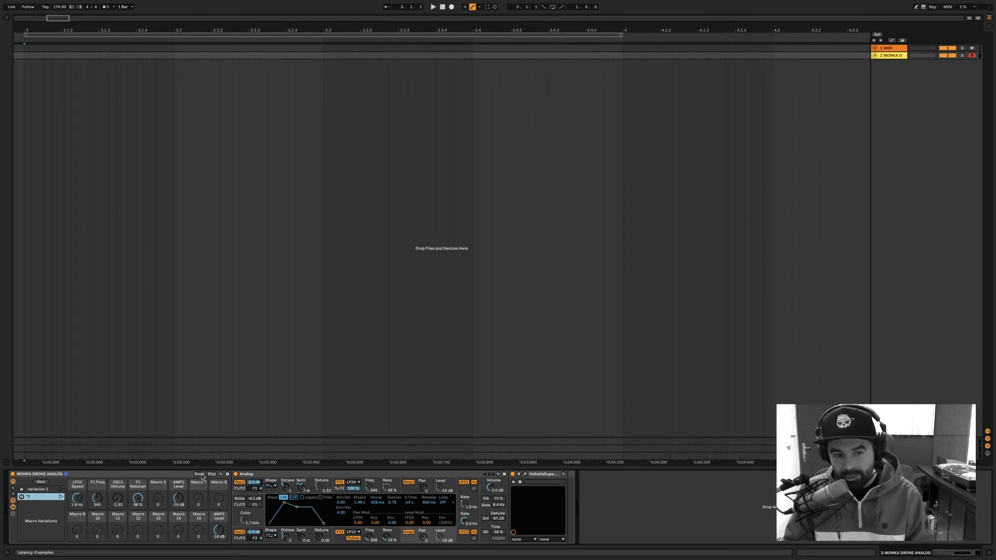
pyautogui.click(200, 474)
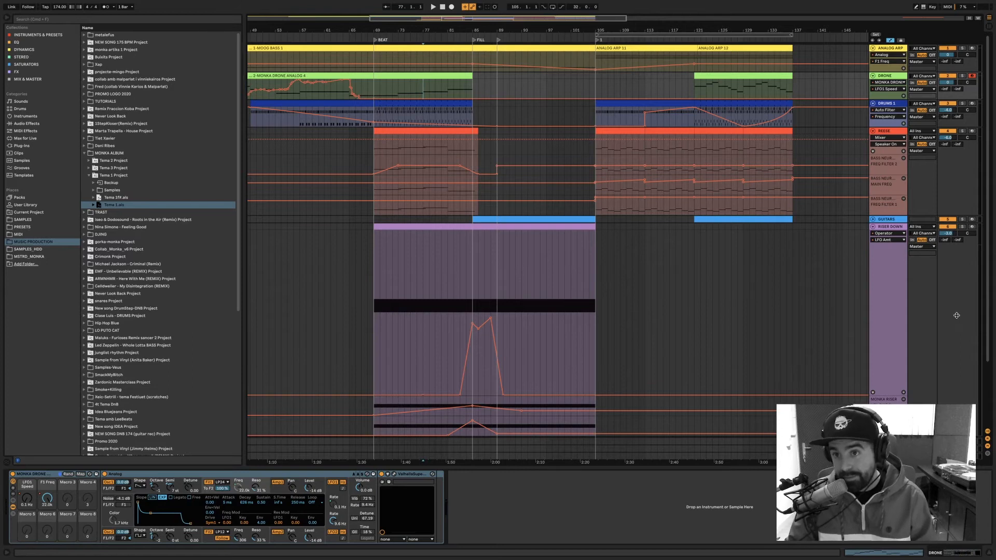
# View the CPU load meter's options, and enlarge the mixer section in Session View
pyautogui.click(969, 9)
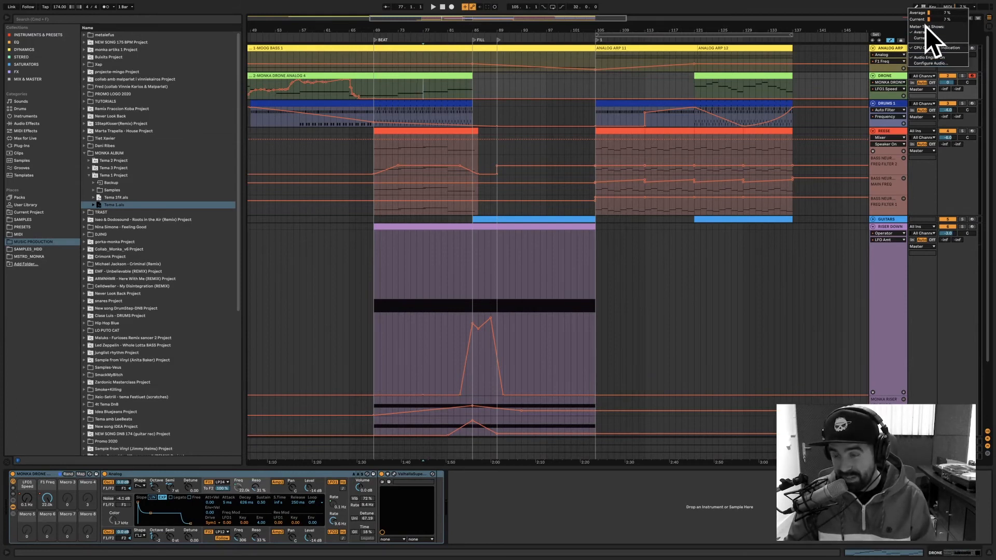
pyautogui.click(956, 37)
pyautogui.press('Tab')
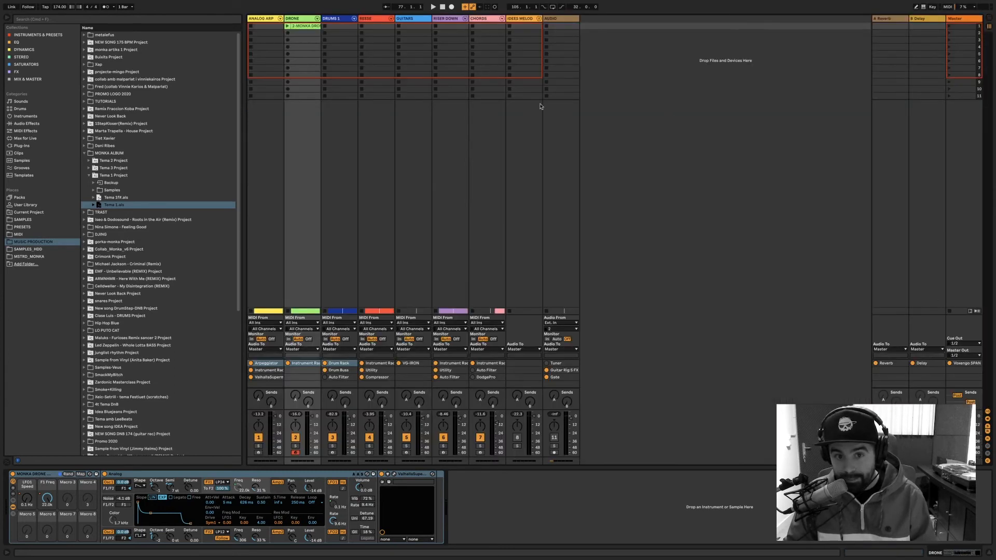
pyautogui.moveTo(471, 413); pyautogui.dragTo(471, 351)
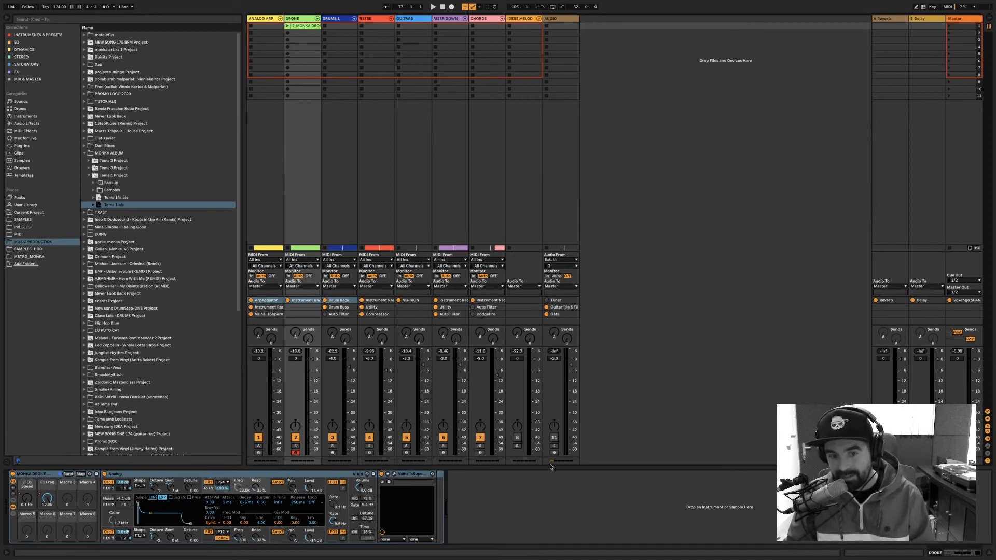
# Play the song in Session View, briefly solo the CHORDS track and select it
pyautogui.press('space')
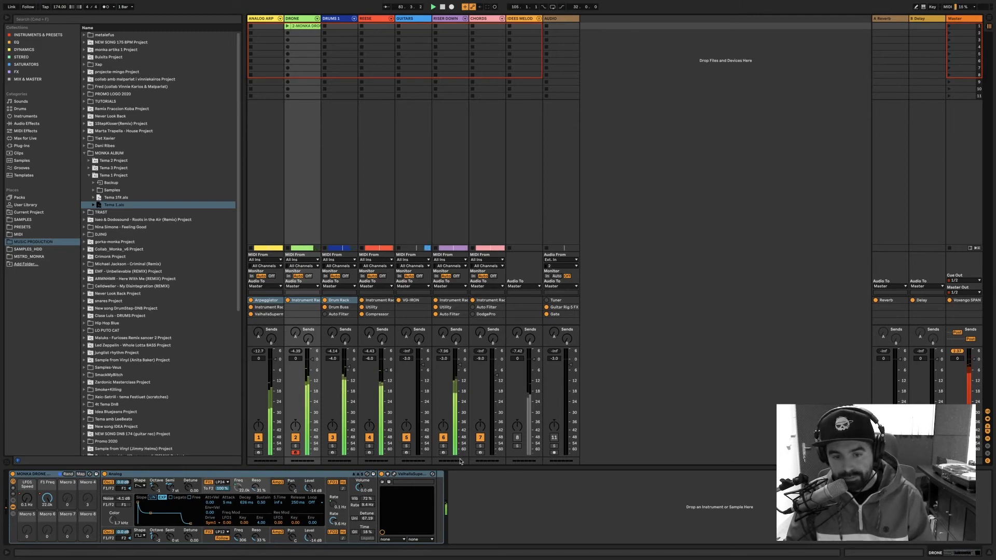
pyautogui.press('Tab')
pyautogui.press('Tab')
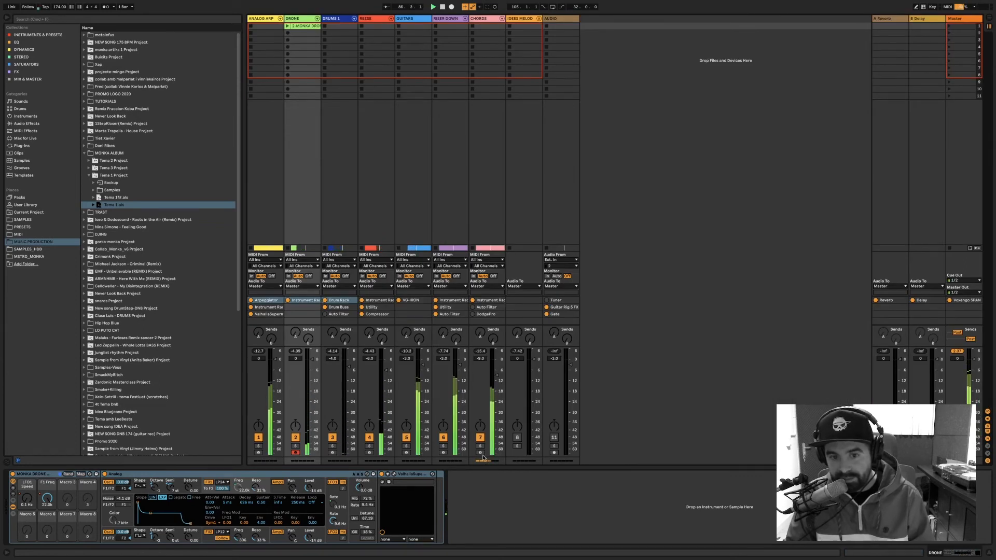
pyautogui.click(480, 446)
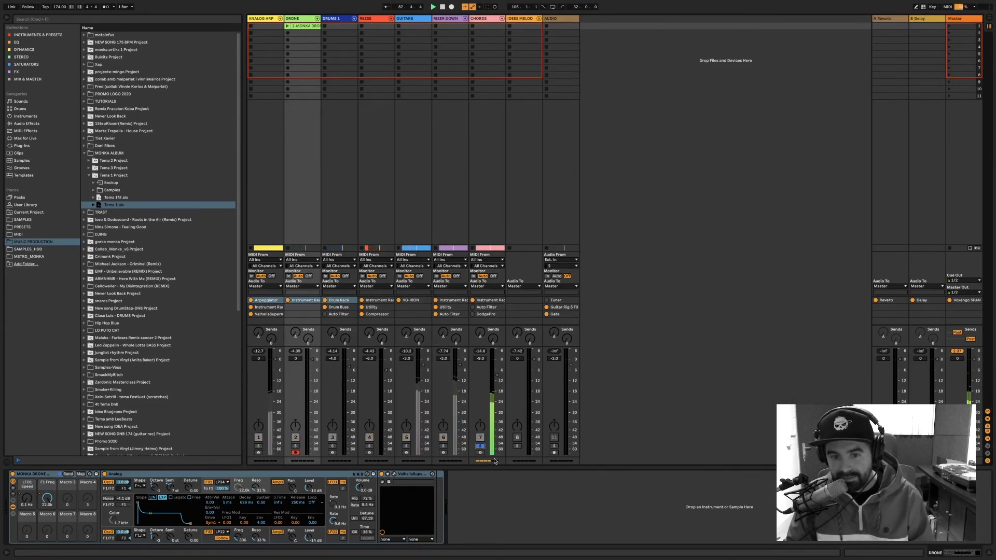
pyautogui.click(481, 445)
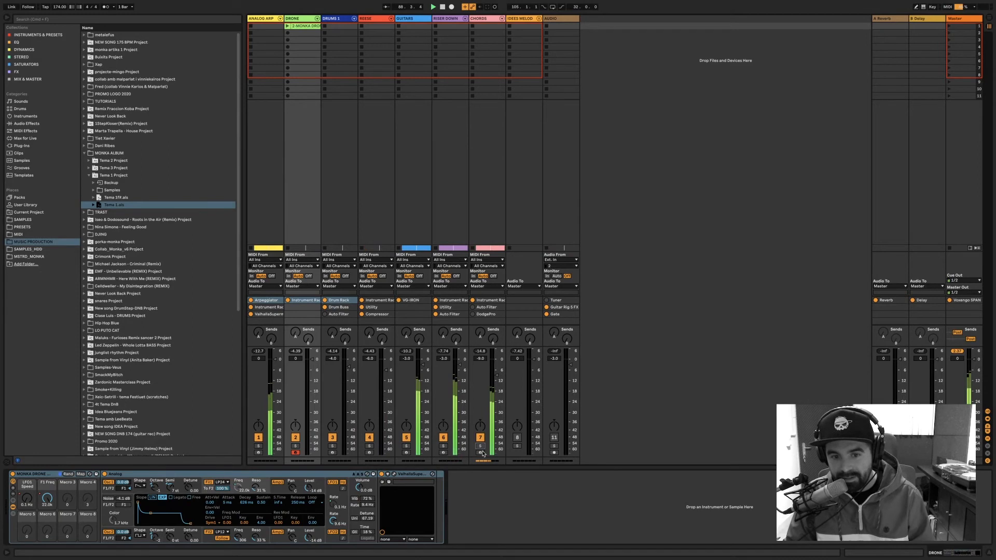
pyautogui.click(486, 21)
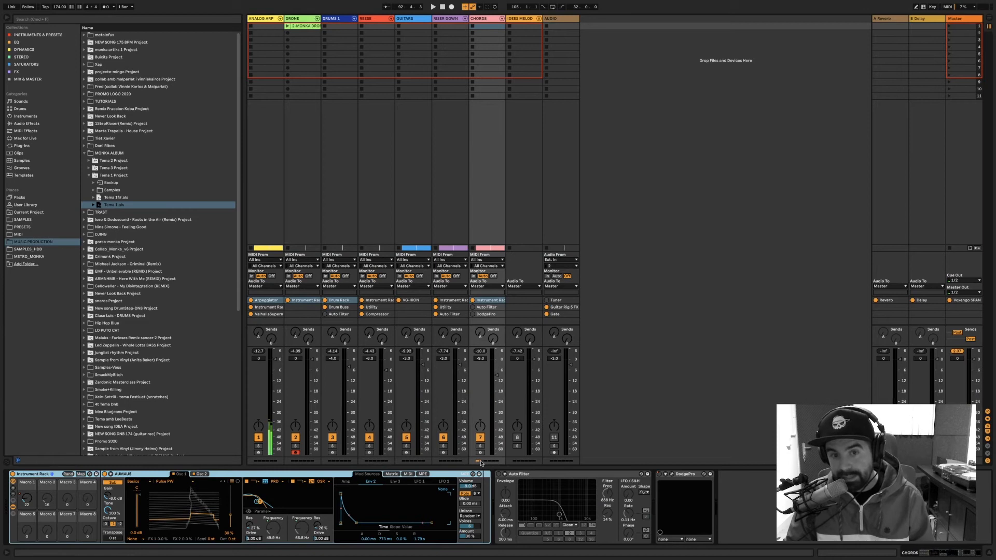
# Move the playback start to the FILL locator in the arrangement and play from there in Session View
pyautogui.press('Tab')
pyautogui.moveTo(472, 248); pyautogui.dragTo(520, 255)
pyautogui.press('Tab')
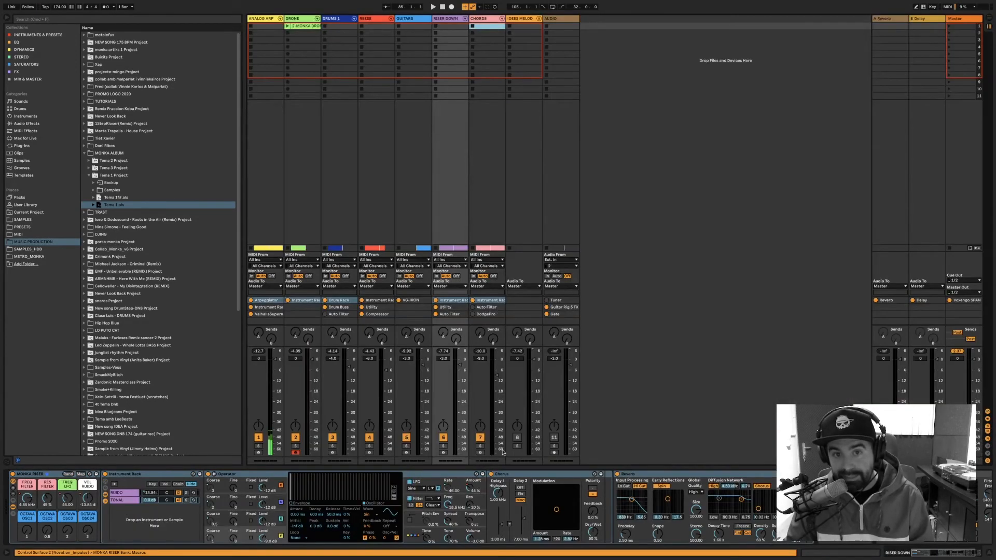
pyautogui.press('space')
# Check the average and current CPU load during playback, and open the CHORDS track's context options
pyautogui.click(961, 8)
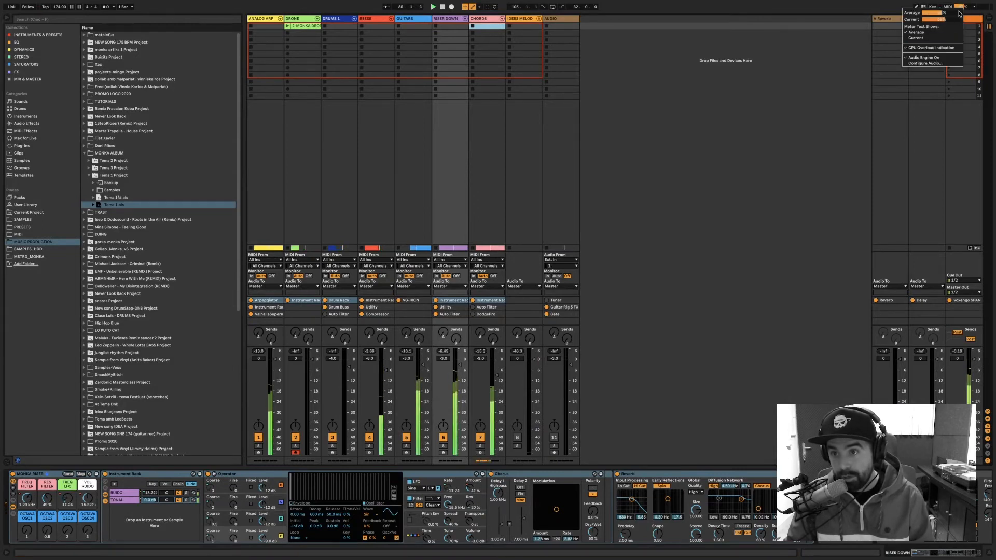
pyautogui.click(963, 7)
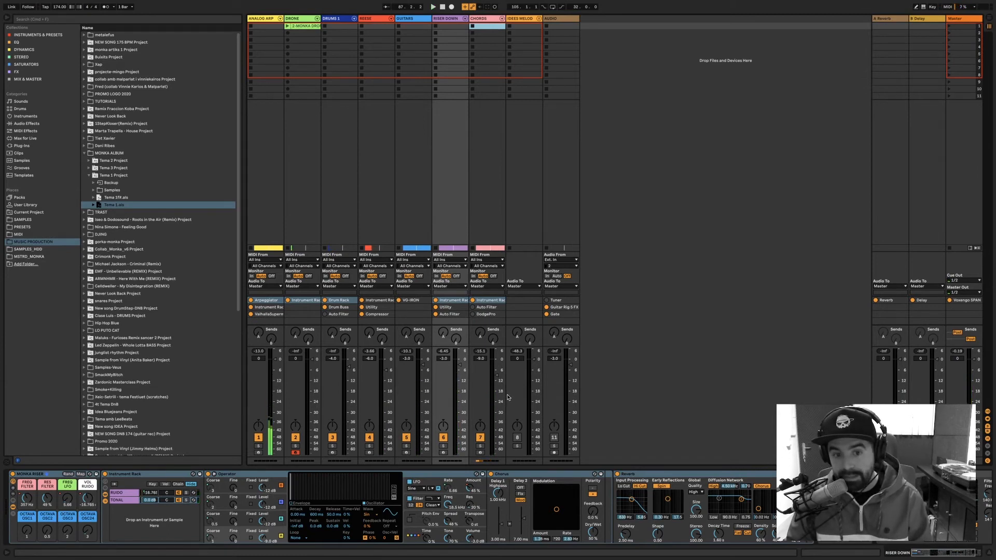
pyautogui.rightClick(486, 19)
pyautogui.click(640, 74)
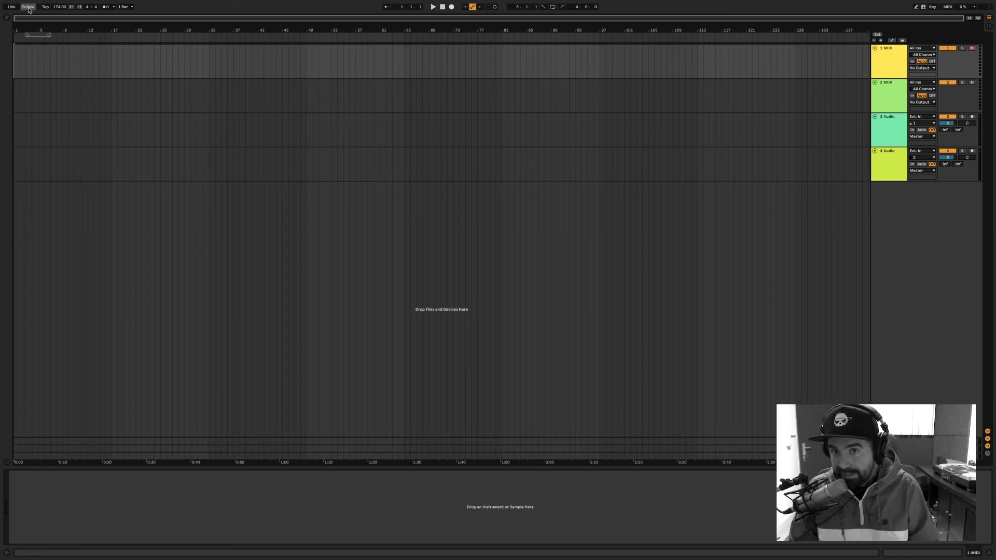
# Turn tempo Follow on and off again, and try the tap tempo control
pyautogui.click(29, 8)
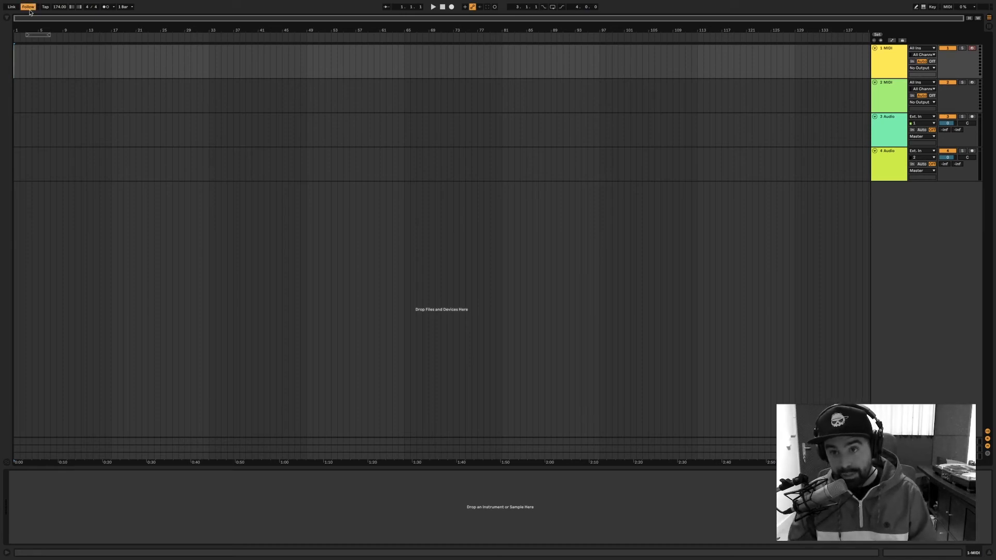
pyautogui.press('t')
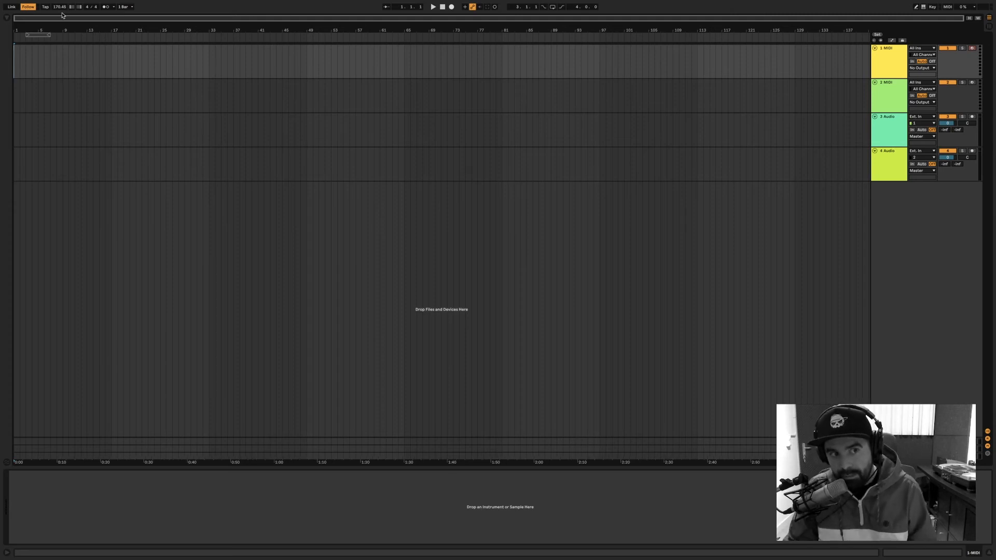
pyautogui.click(28, 8)
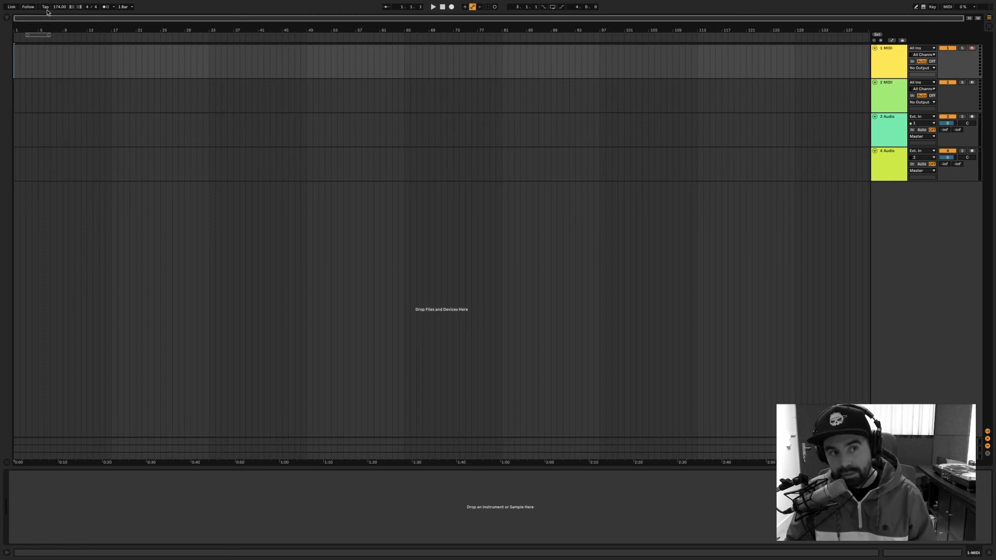
pyautogui.click(45, 7)
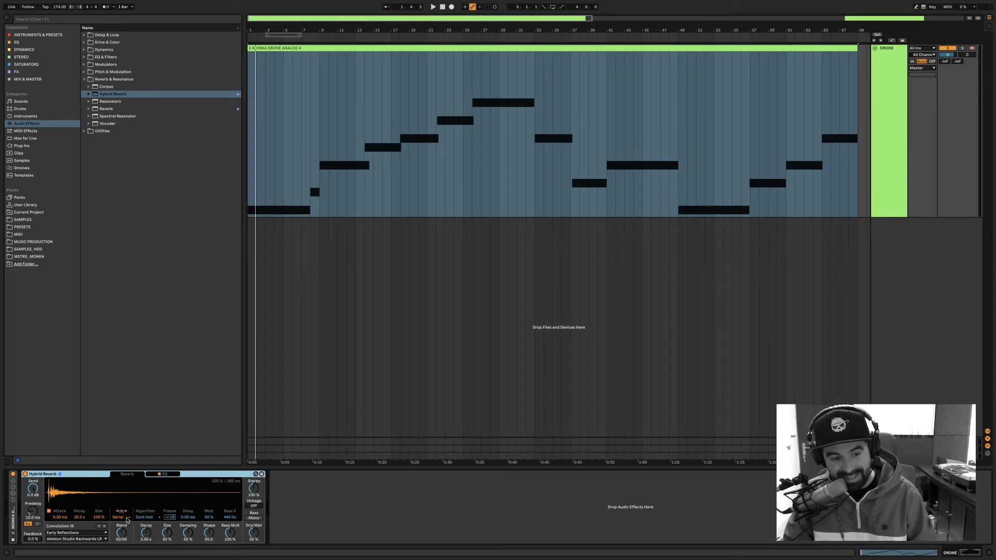
# Switch Hybrid Reverb's routing from Serial to Convolution and on to Parallel, and deactivate the device
pyautogui.click(129, 517)
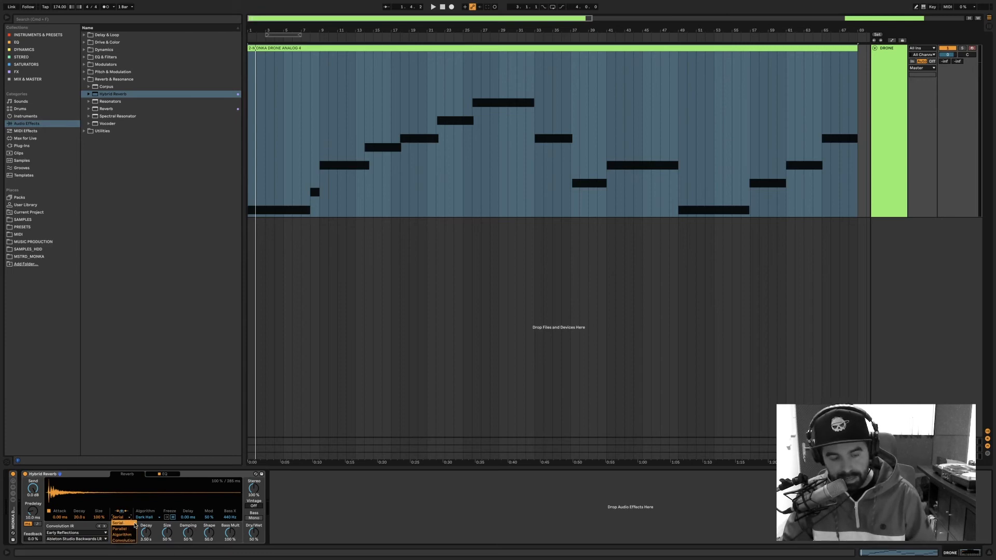
pyautogui.click(125, 541)
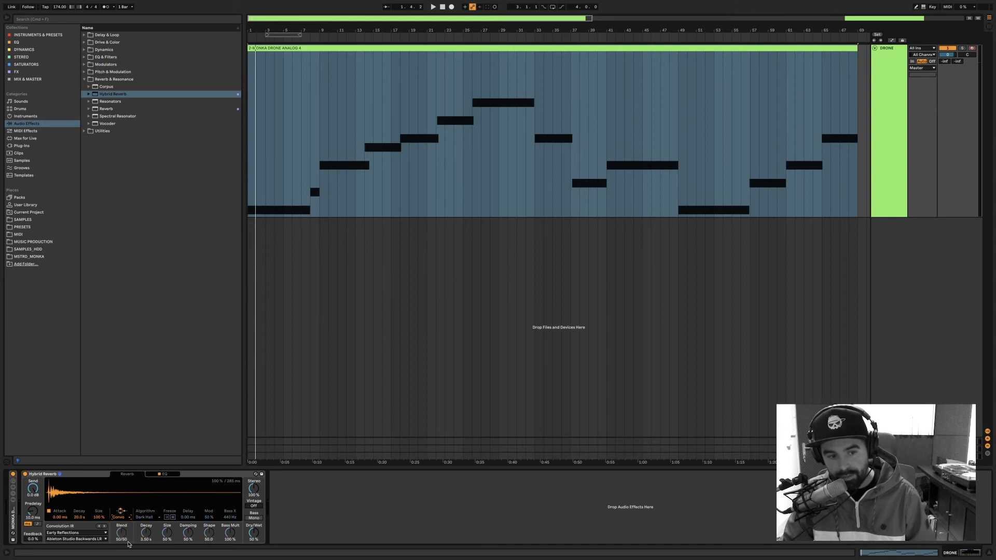
pyautogui.click(124, 518)
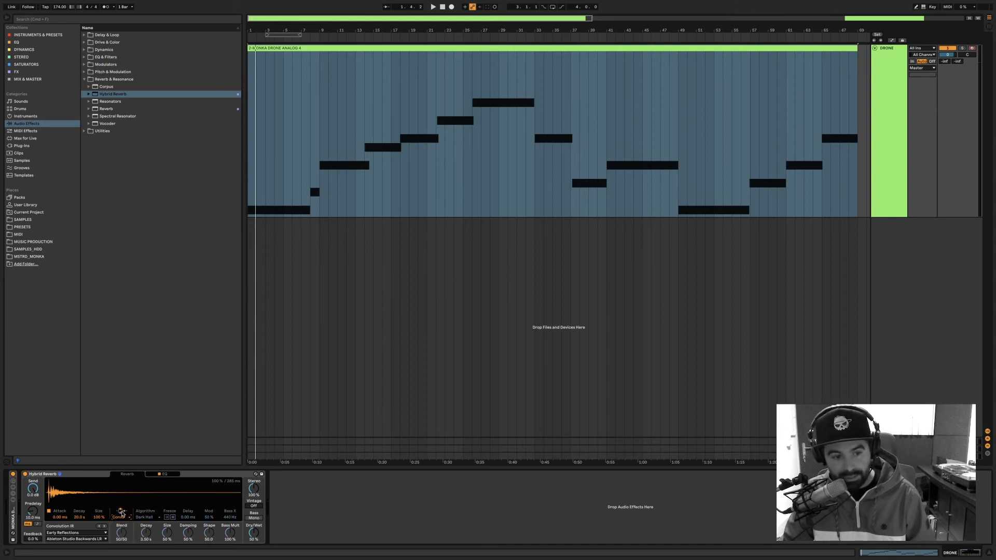
pyautogui.click(125, 528)
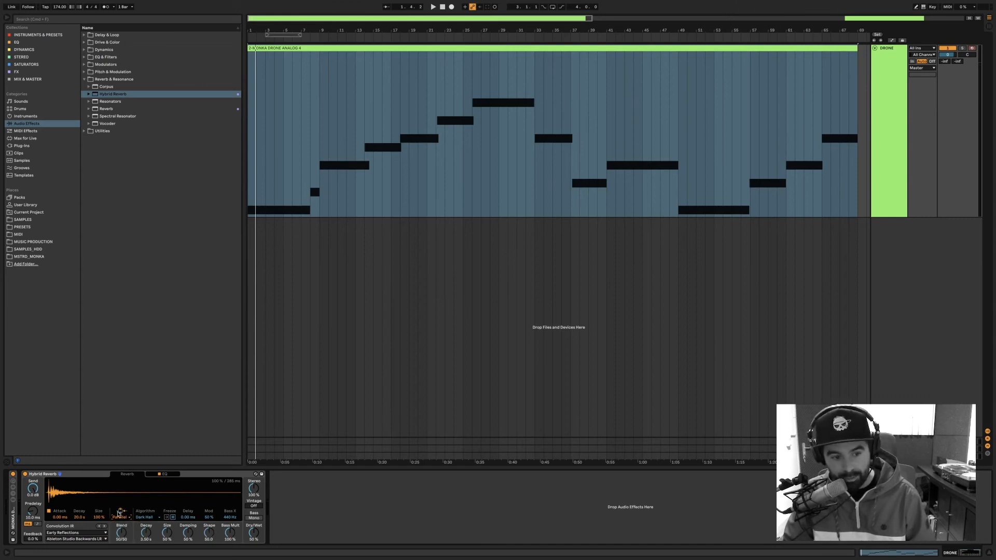
pyautogui.click(120, 518)
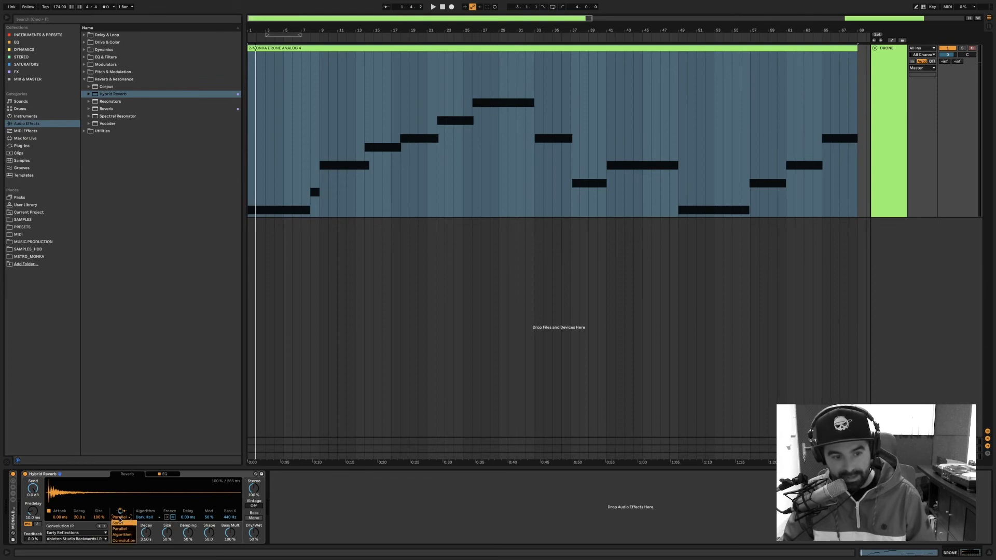
pyautogui.click(122, 518)
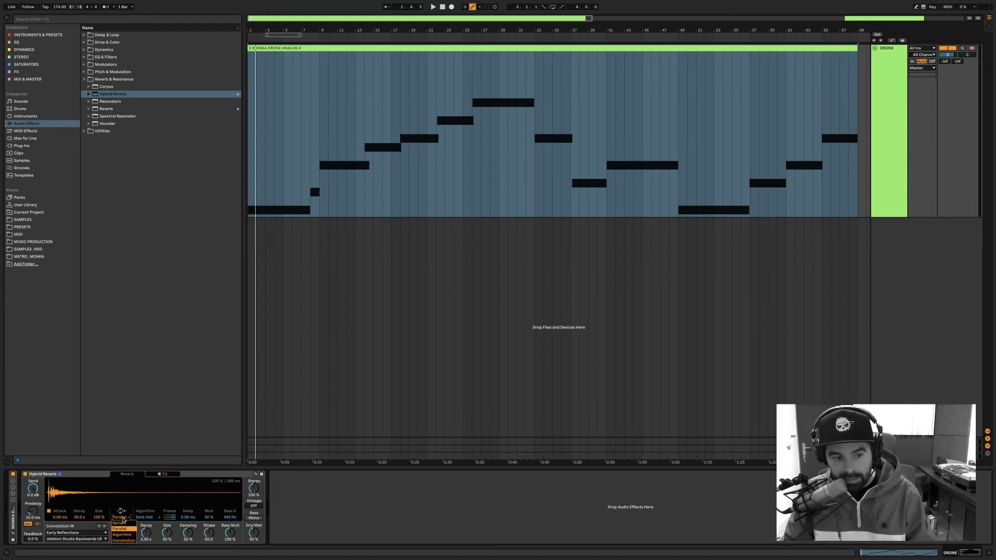
pyautogui.click(25, 474)
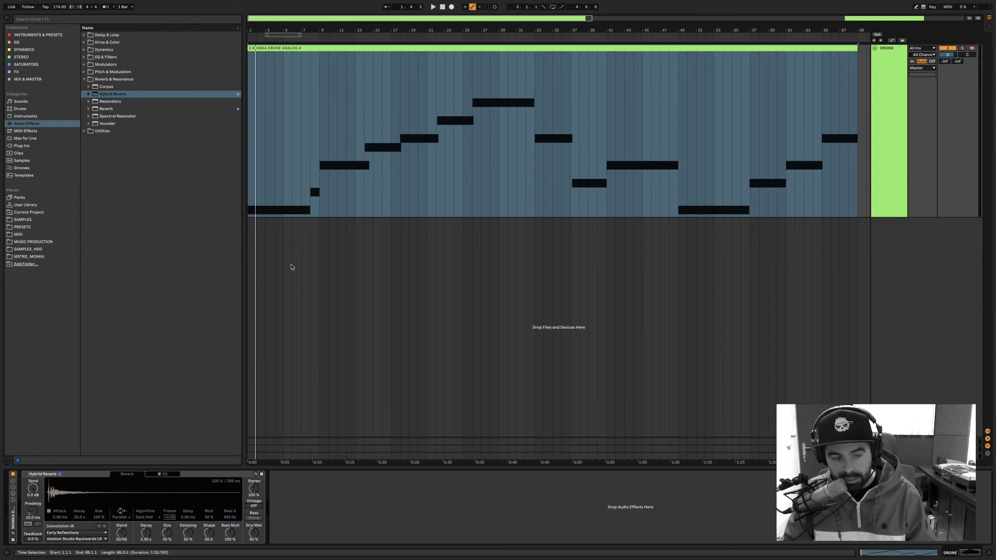
# Play the drone clip dry, then activate Hybrid Reverb with Algorithm routing and the Shimmer algorithm to audition it
pyautogui.click(340, 55)
pyautogui.press('space')
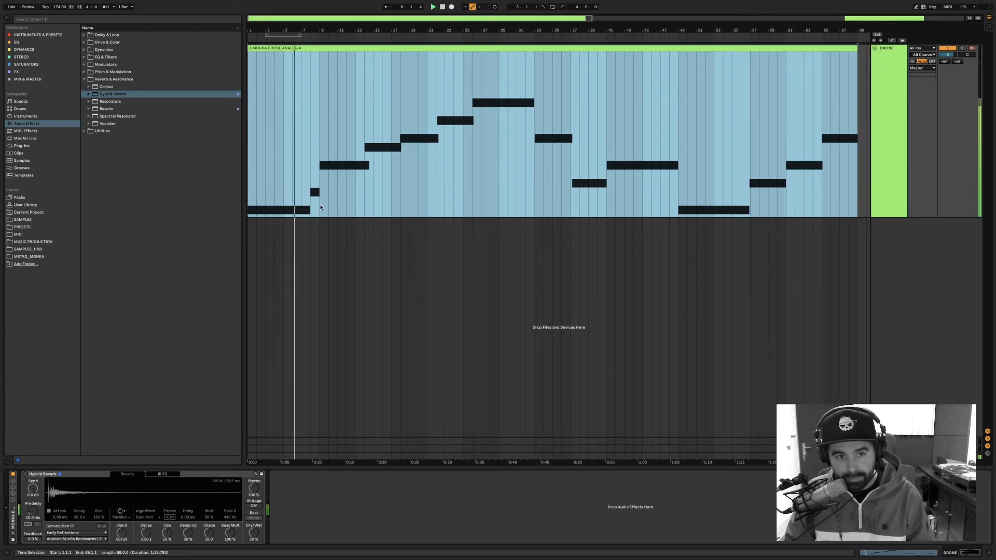
pyautogui.click(25, 475)
pyautogui.click(121, 518)
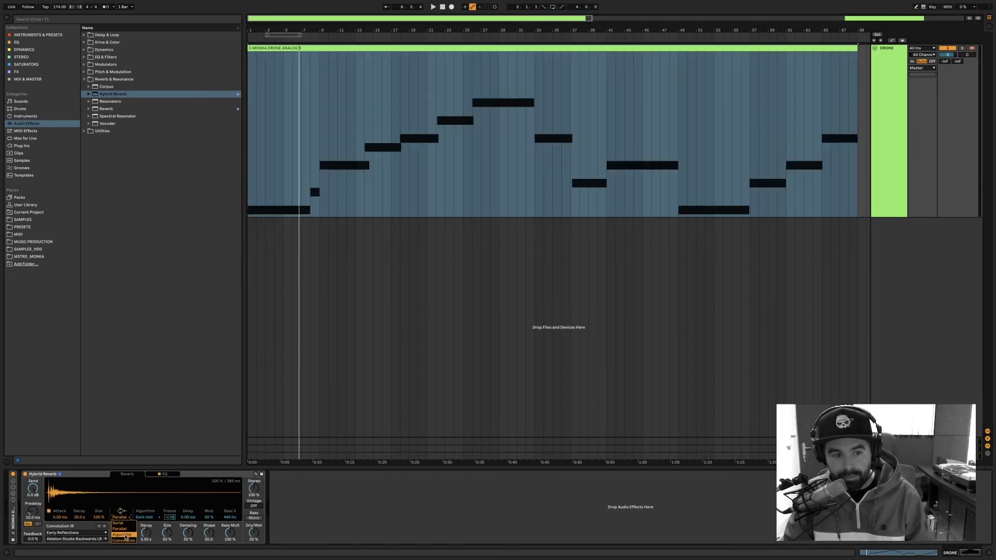
pyautogui.click(124, 535)
pyautogui.click(143, 518)
pyautogui.click(150, 535)
pyautogui.press('space')
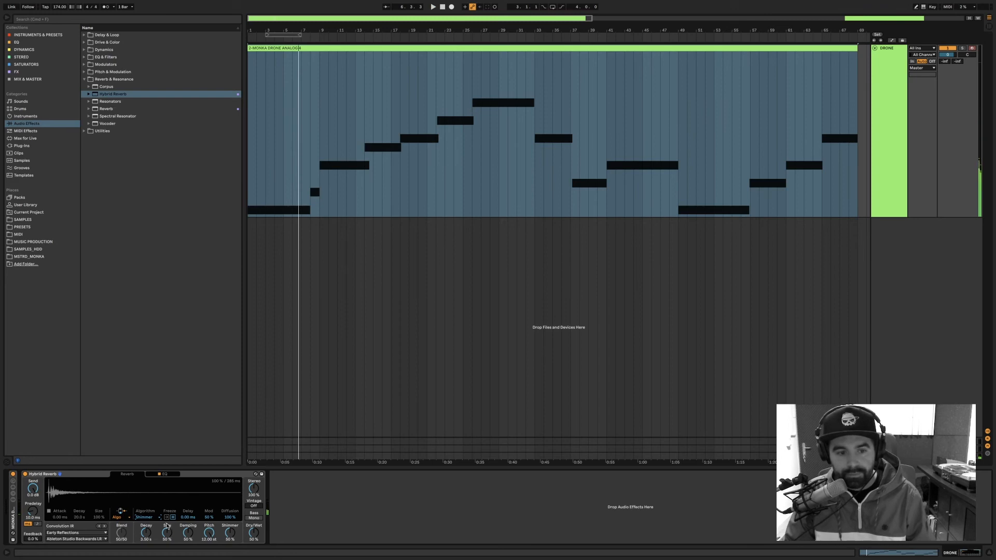
# Set Hybrid Reverb's algorithm to Dark Hall, switch its routing to Convolution and shorten the convolution decay to about 12.5 s during playback
pyautogui.press('space')
pyautogui.click(144, 517)
pyautogui.click(146, 523)
pyautogui.click(128, 517)
pyautogui.click(124, 540)
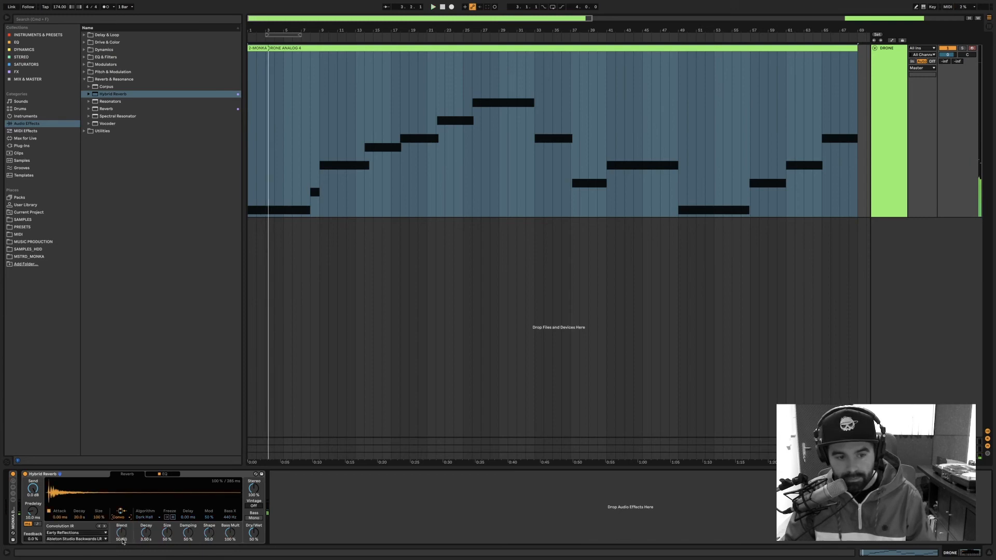
pyautogui.moveTo(77, 519); pyautogui.dragTo(77, 524)
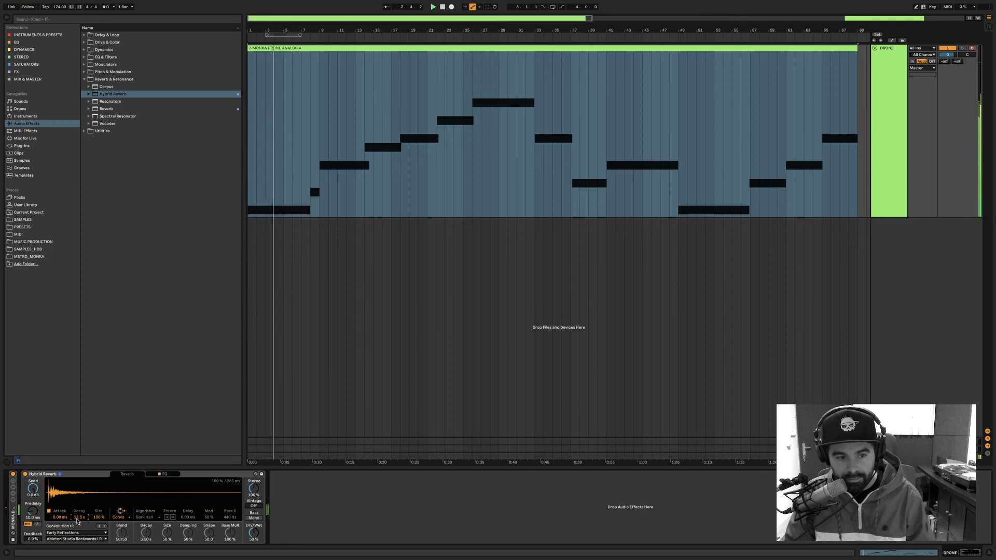
# Switch Hybrid Reverb to Serial routing with the Quartz algorithm, and raise its decay to about 11.8 s and size to 99 %
pyautogui.press('space')
pyautogui.click(123, 518)
pyautogui.click(124, 524)
pyautogui.press('space')
pyautogui.click(147, 518)
pyautogui.click(147, 529)
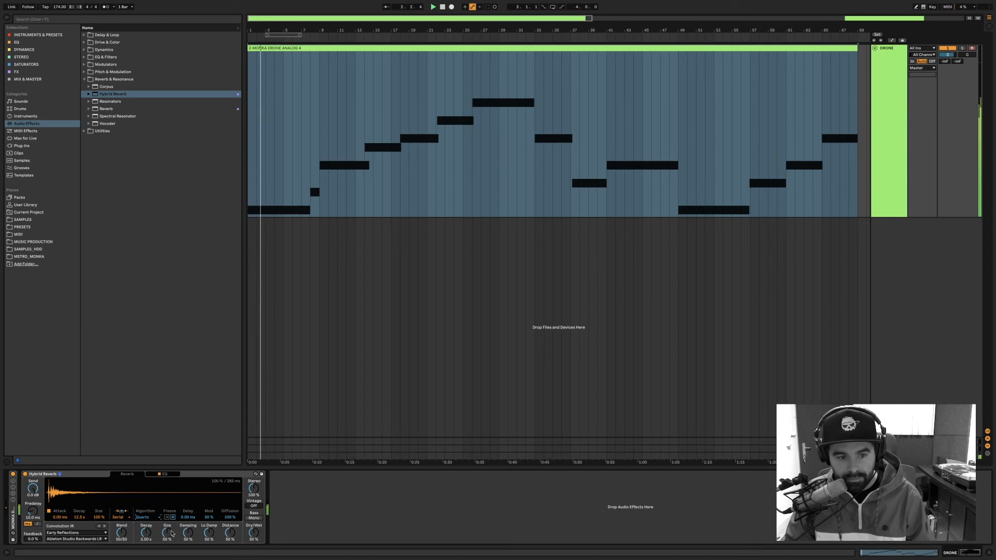
pyautogui.moveTo(146, 535); pyautogui.dragTo(167, 525)
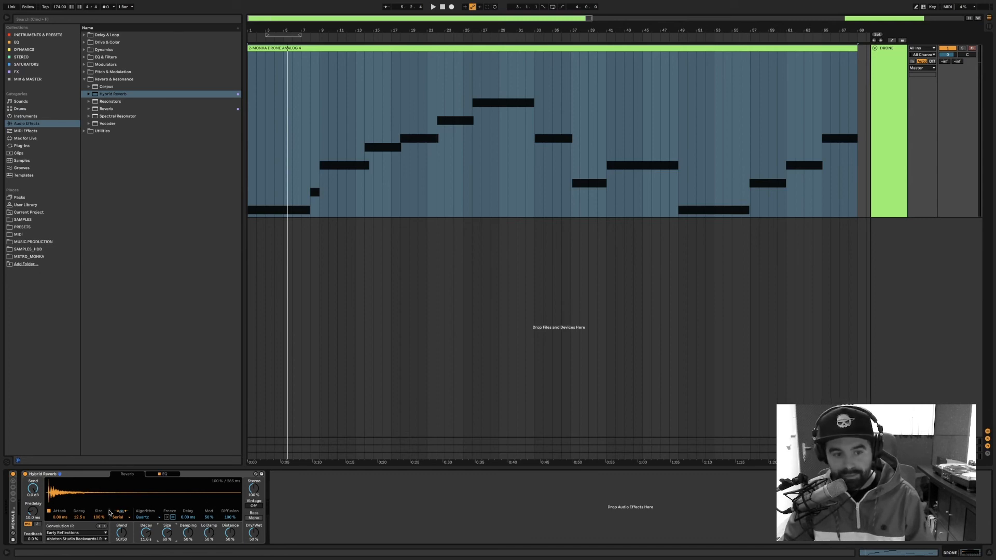
# Step Hybrid Reverb's routing through Parallel, Algorithm and Convolution, and return it to Serial
pyautogui.click(123, 517)
pyautogui.click(124, 529)
pyautogui.click(124, 517)
pyautogui.click(124, 535)
pyautogui.click(124, 518)
pyautogui.click(125, 541)
pyautogui.click(123, 517)
pyautogui.click(124, 523)
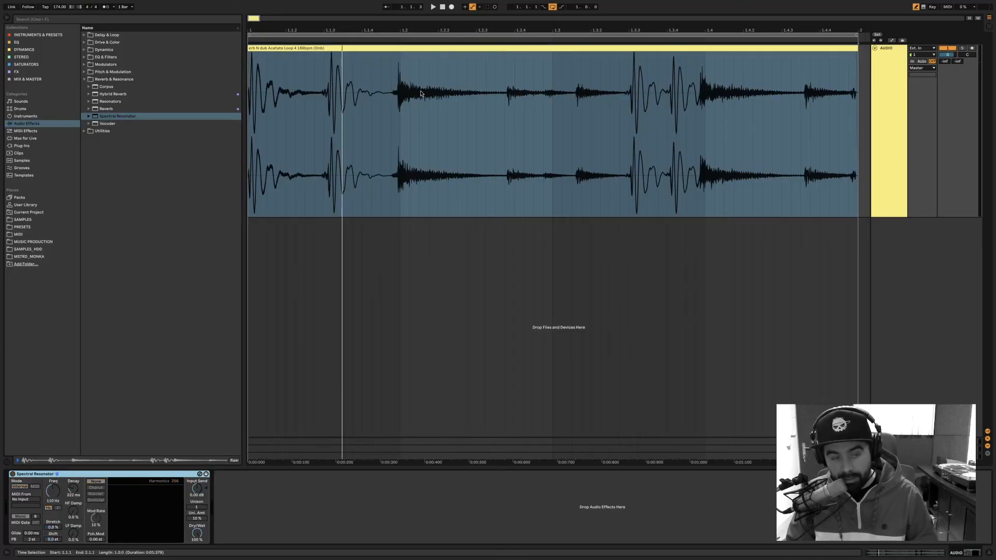
# Play the drum loop dry, activate Spectral Resonator and audition its frequency control in note mode
pyautogui.press('space')
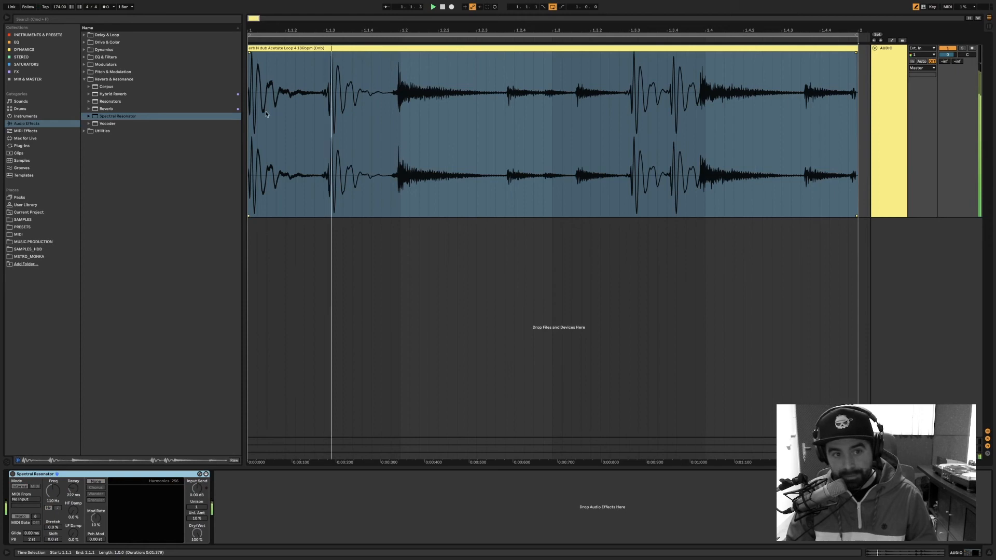
pyautogui.click(13, 474)
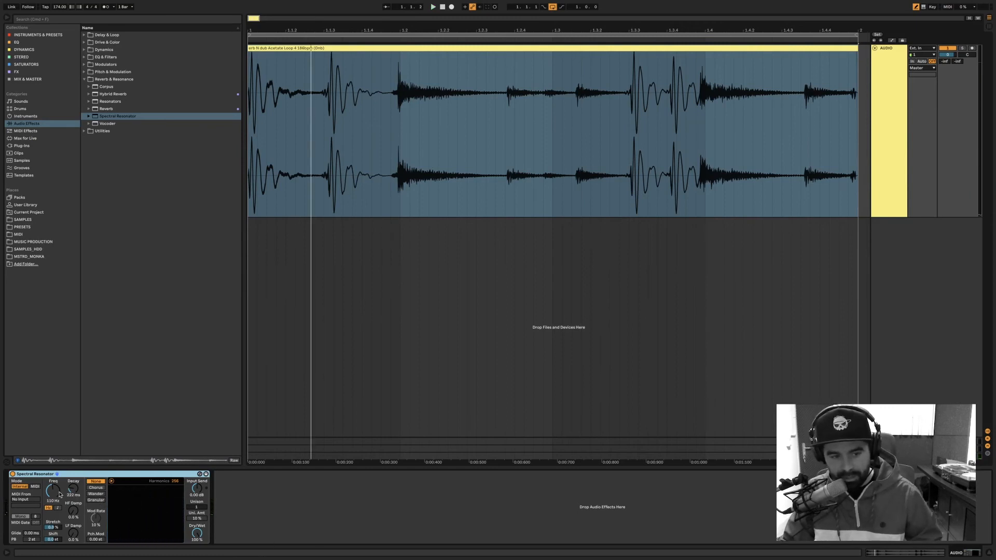
pyautogui.press('space')
pyautogui.moveTo(53, 493); pyautogui.dragTo(53, 495)
pyautogui.press('space')
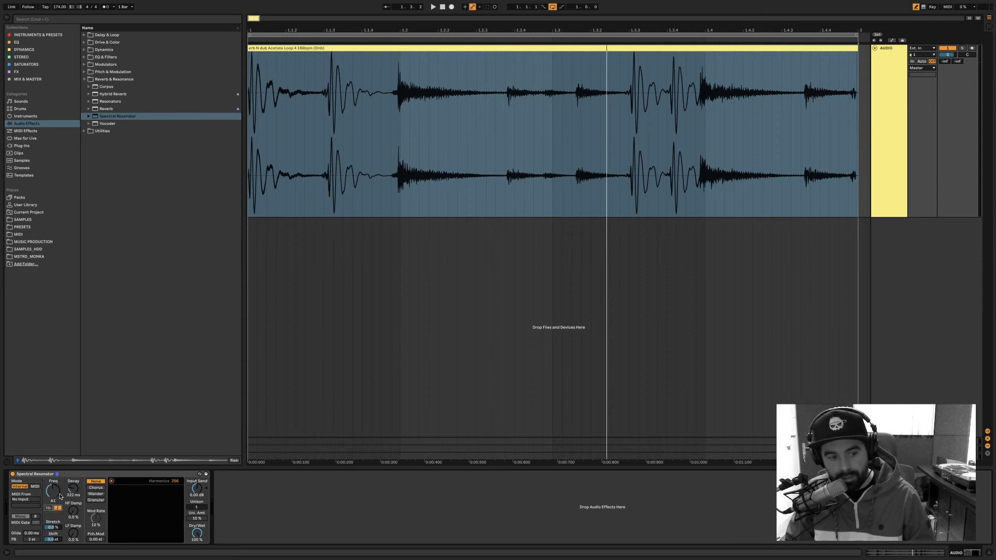
pyautogui.press('space')
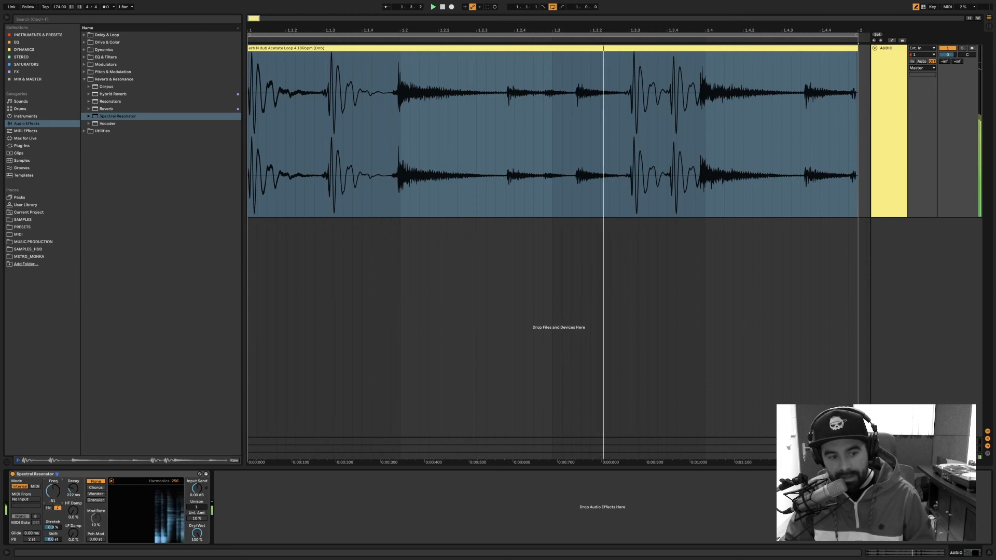
# Sweep Spectral Resonator's frequency, decay and HF damping during playback, ending with the frequency at B1 and decay at about 371 ms
pyautogui.moveTo(53, 491); pyautogui.dragTo(74, 454)
pyautogui.moveTo(73, 489)
pyautogui.mouseDown()
pyautogui.moveTo(73, 517)
pyautogui.moveTo(73, 474)
pyautogui.mouseUp()
pyautogui.moveTo(73, 511); pyautogui.dragTo(73, 548)
pyautogui.click(75, 532)
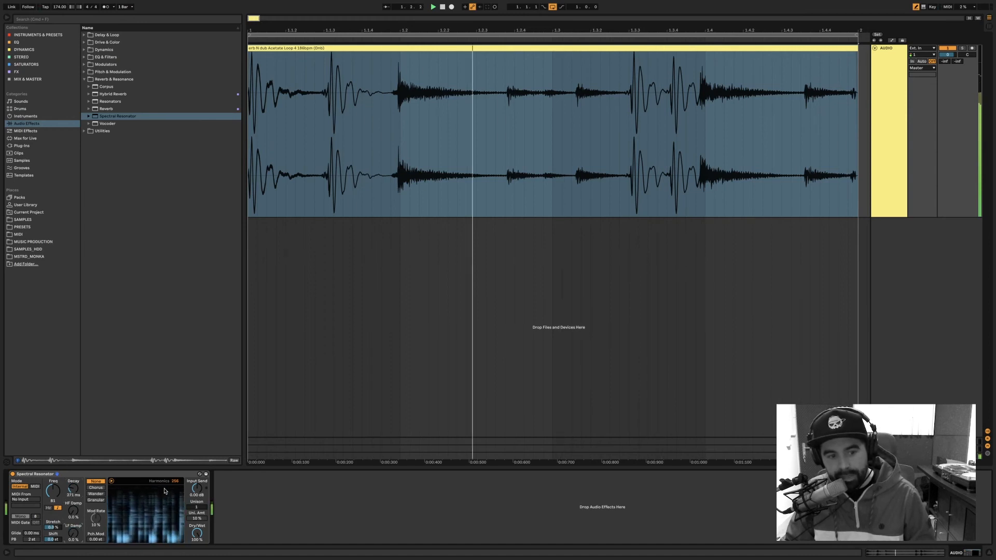
# Reduce Spectral Resonator's harmonics to 11, try shifting the partials and reset the shift, and raise the harmonics to 13
pyautogui.moveTo(175, 481); pyautogui.dragTo(175, 532)
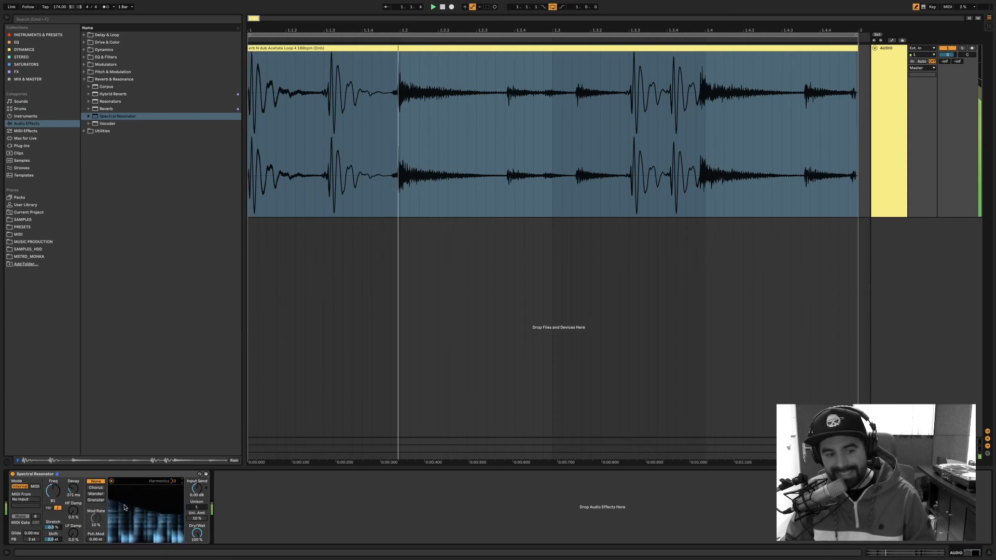
pyautogui.moveTo(54, 531)
pyautogui.mouseDown()
pyautogui.moveTo(54, 490)
pyautogui.moveTo(54, 547)
pyautogui.mouseUp()
pyautogui.doubleClick(54, 529)
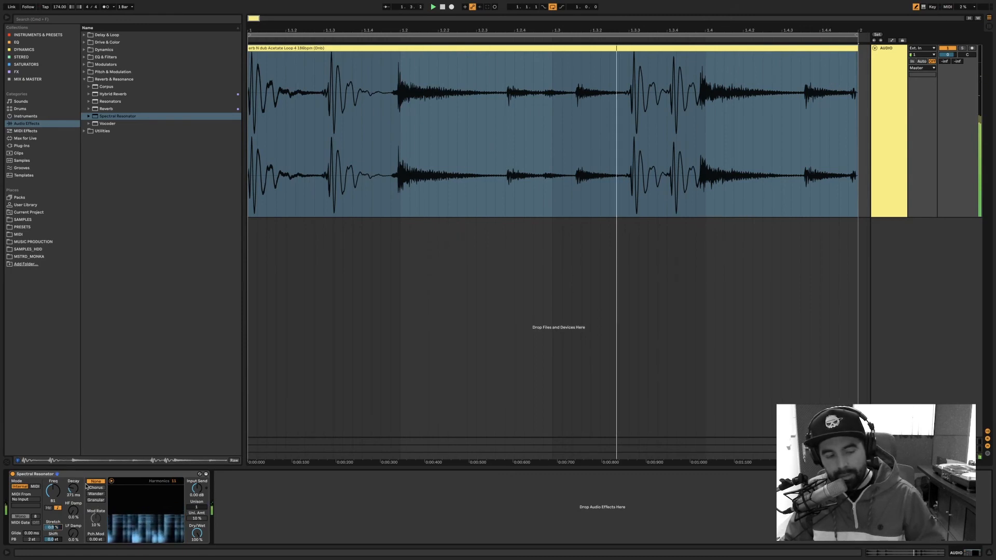
pyautogui.moveTo(174, 481); pyautogui.dragTo(174, 477)
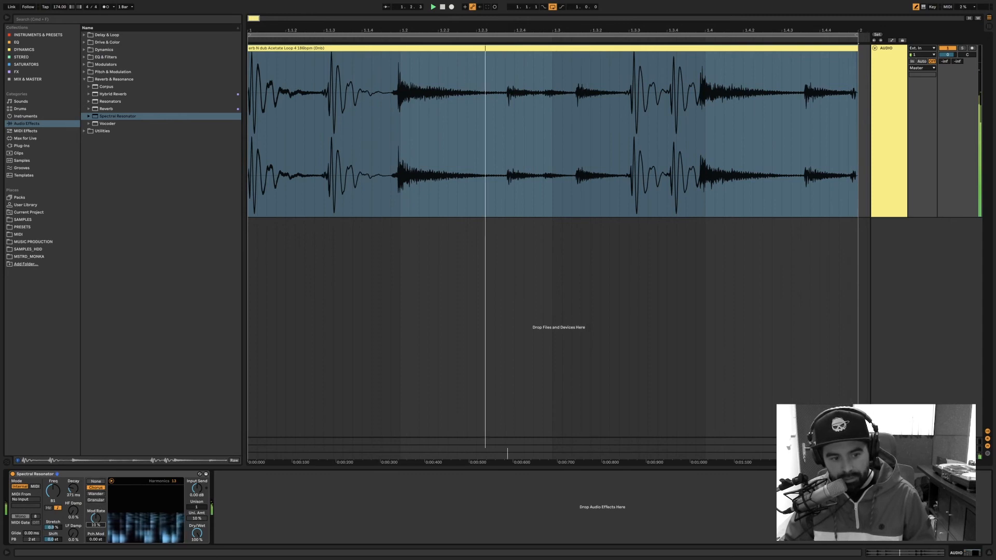
# Adjust the modulation rate, audition Spectral Resonator's Wander and Granular modes, and set the modulation mode to None
pyautogui.moveTo(96, 519)
pyautogui.mouseDown()
pyautogui.moveTo(96, 502)
pyautogui.moveTo(98, 522)
pyautogui.mouseUp()
pyautogui.click(96, 493)
pyautogui.click(96, 500)
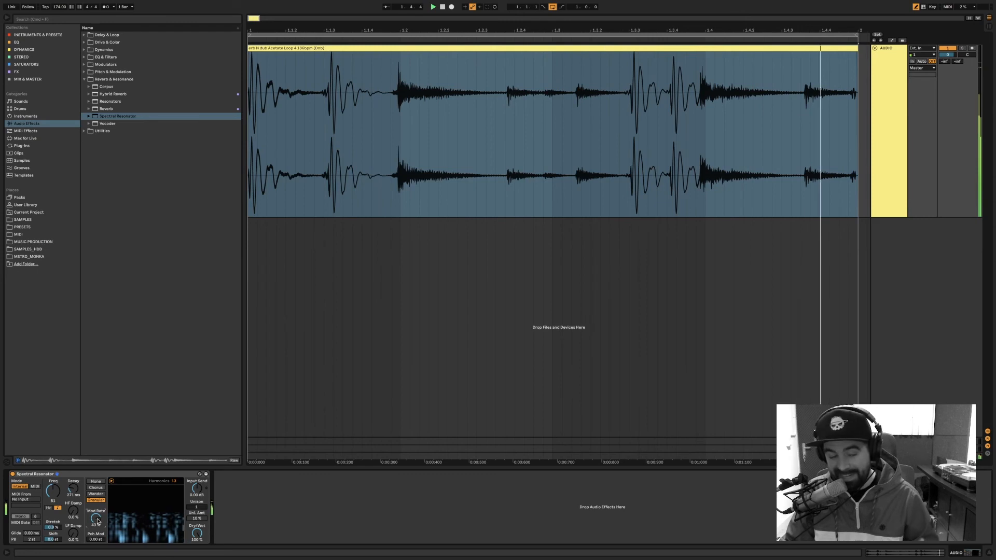
pyautogui.click(97, 482)
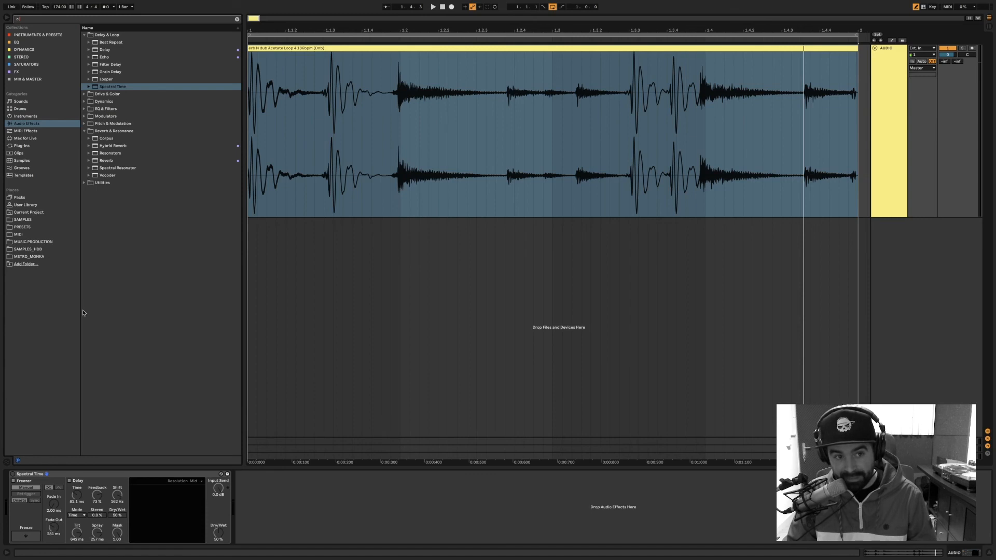
# Play the drum loop, activate Spectral Time and lower its frequency shift, delay time to about 70 ms and tilt to about 55 ms
pyautogui.click(257, 201)
pyautogui.press('space')
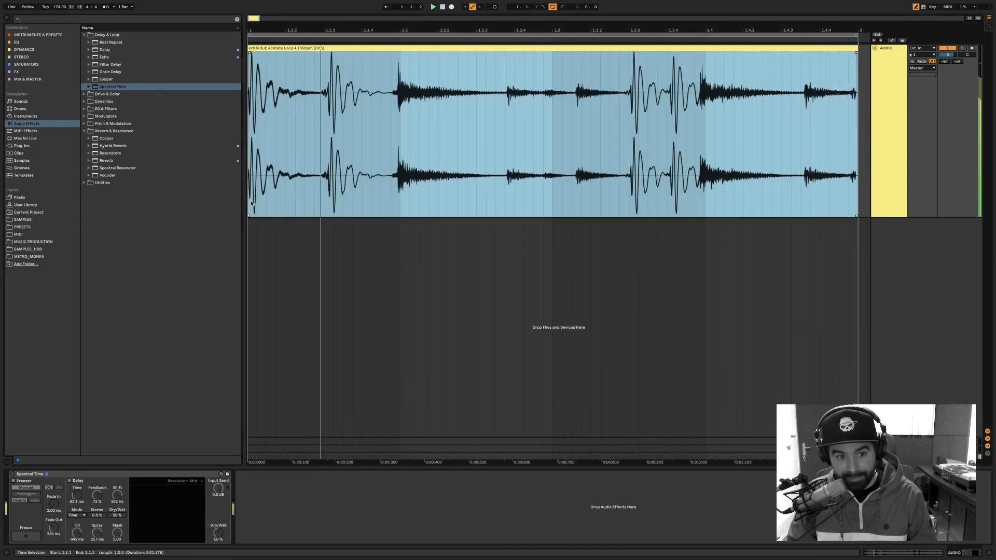
pyautogui.click(12, 474)
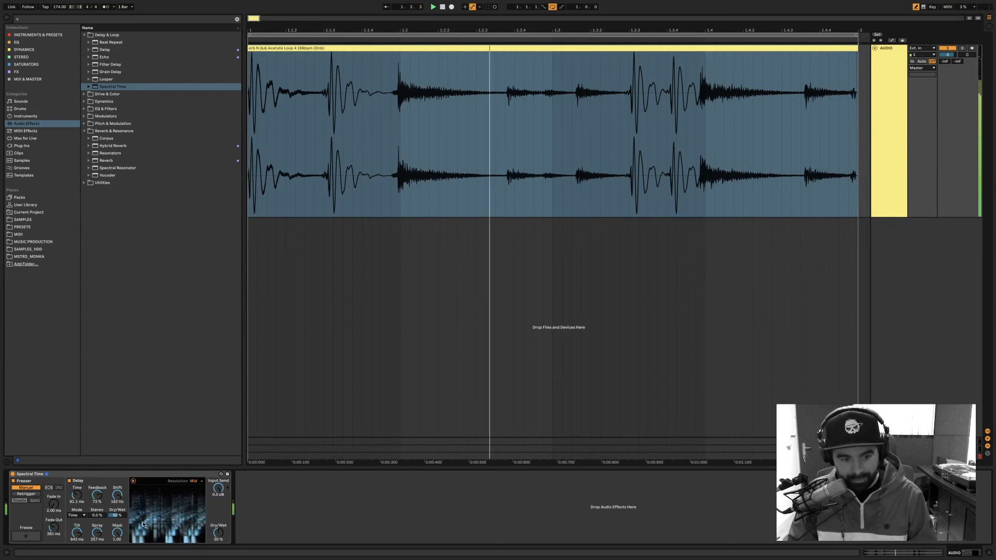
pyautogui.moveTo(117, 495); pyautogui.dragTo(76, 552)
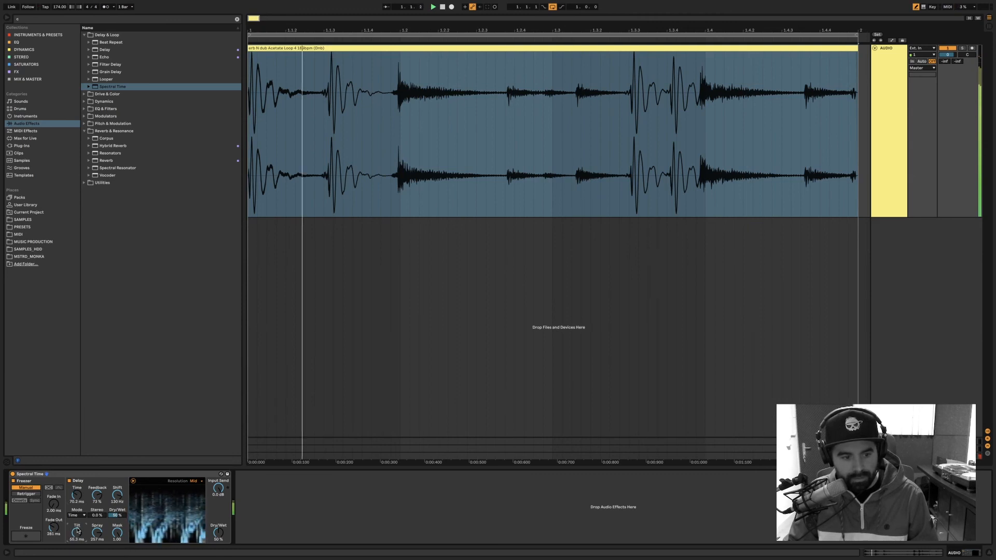
# Freeze the sound in Spectral Time, raise the delay time to about 236 ms and release the freeze
pyautogui.click(32, 538)
pyautogui.moveTo(117, 495); pyautogui.dragTo(77, 485)
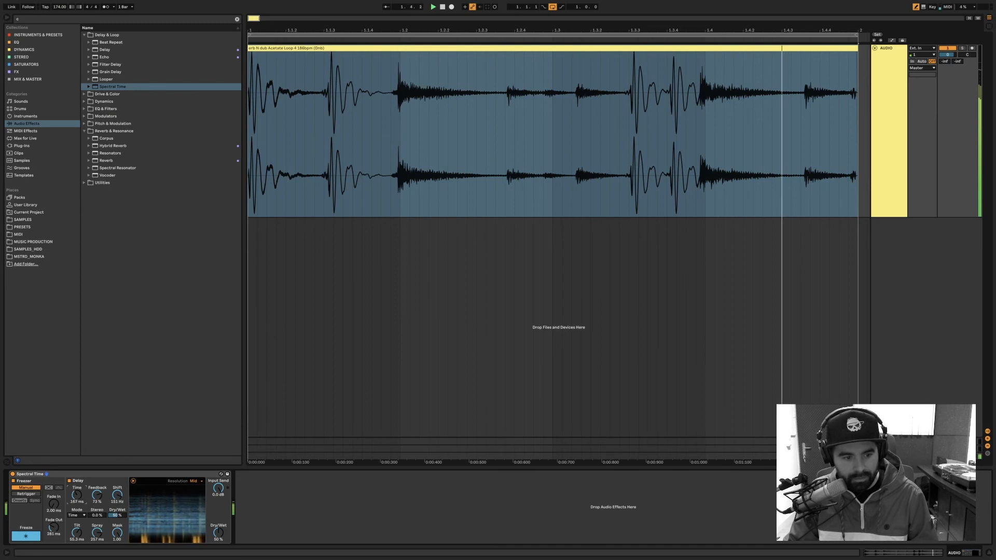
pyautogui.click(26, 537)
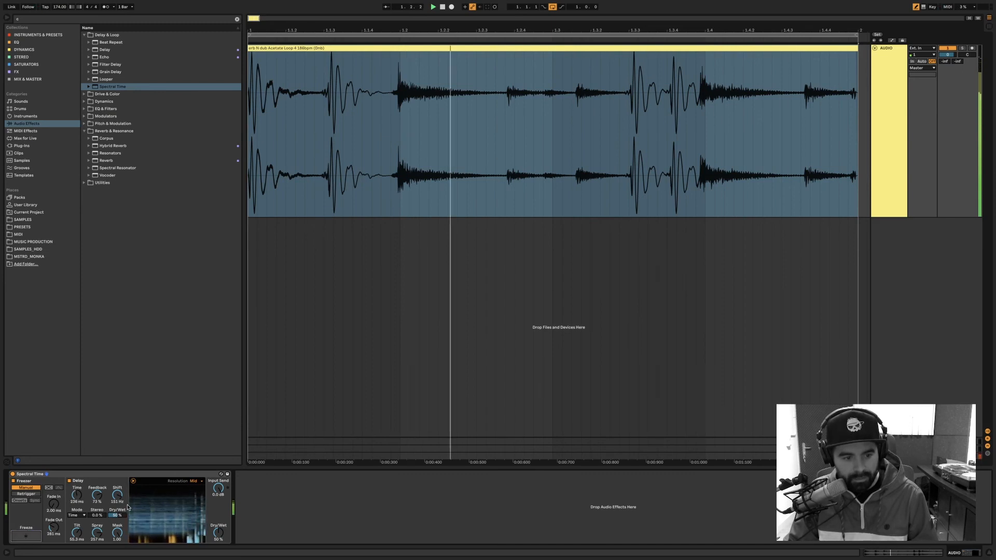
# Set Spectral Time's delay time to about 44.5 ms, its resolution to High and the device Dry/Wet to 100 %
pyautogui.moveTo(77, 495); pyautogui.dragTo(77, 511)
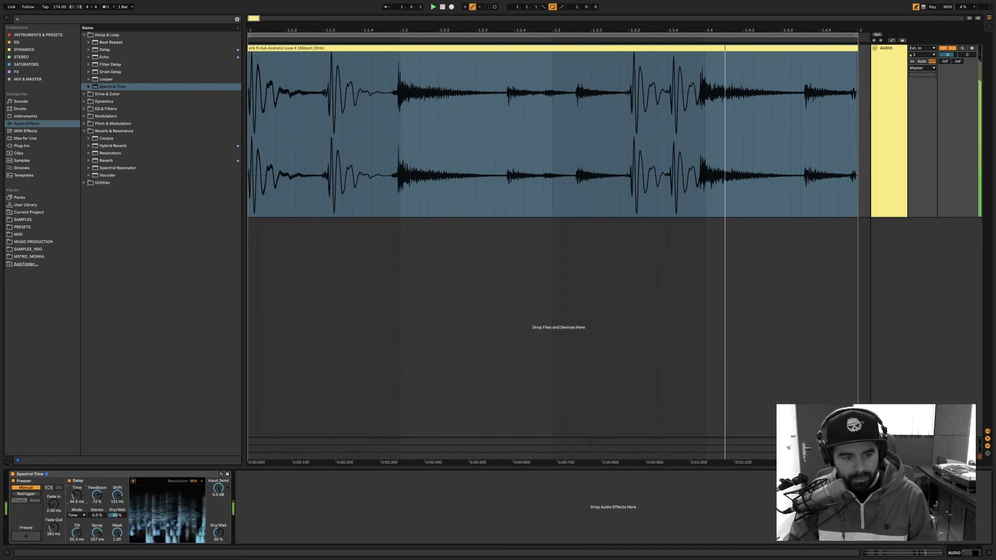
pyautogui.click(196, 481)
pyautogui.click(196, 499)
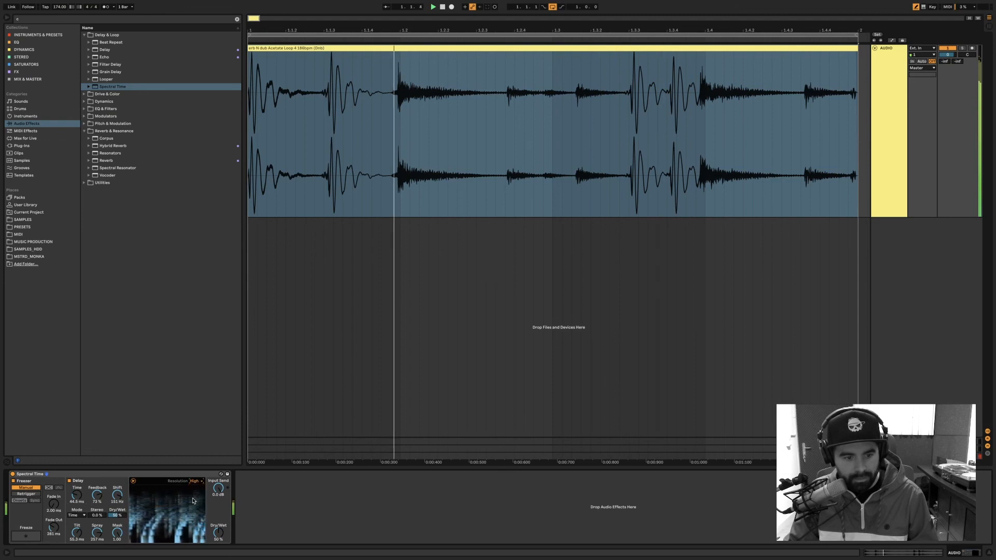
pyautogui.moveTo(218, 533); pyautogui.dragTo(219, 498)
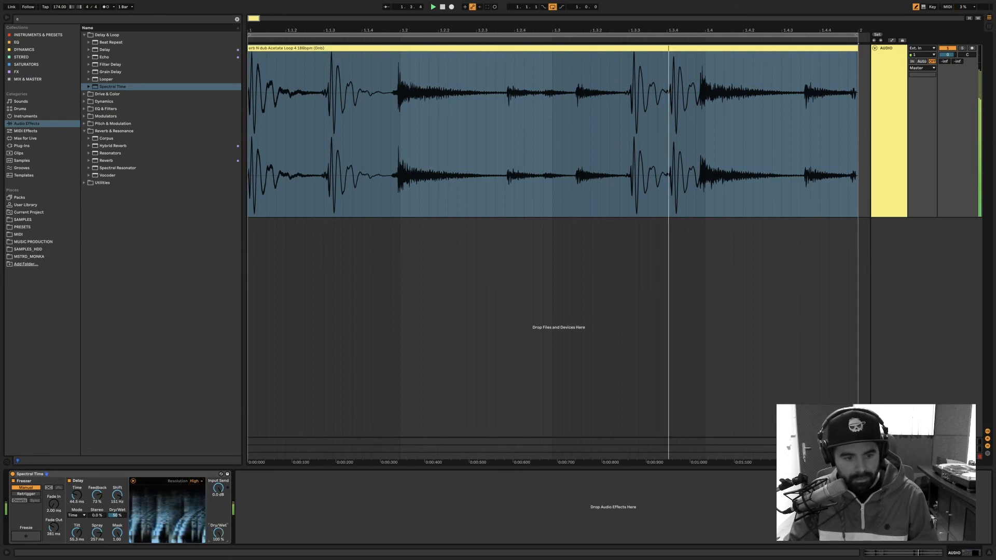
# Sweep Spectral Time's delay time and frequency shift, try Freeze, and reset the shift to its default
pyautogui.moveTo(76, 498); pyautogui.dragTo(117, 465)
pyautogui.click(26, 535)
pyautogui.doubleClick(117, 497)
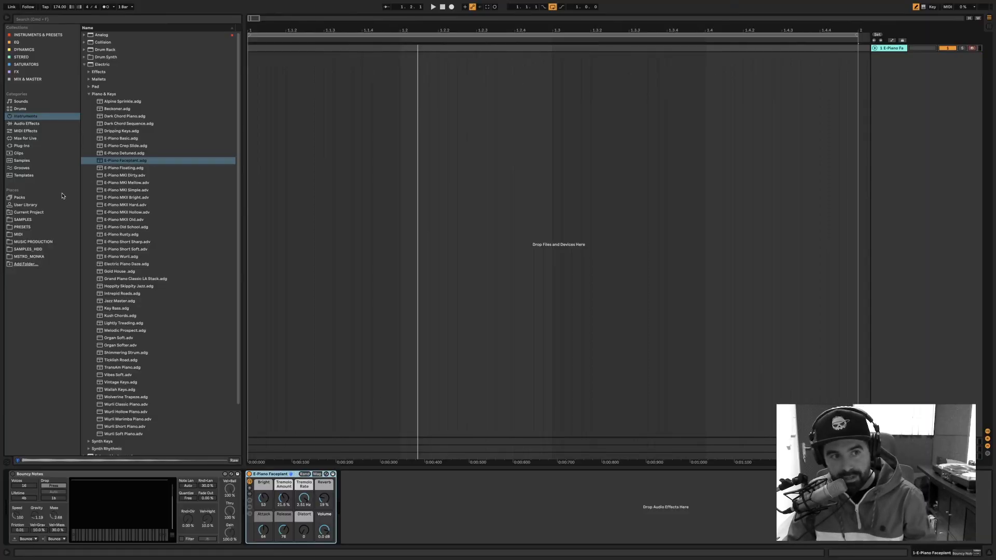
# Locate Bouncy Notes among the MIDI effects of the Inspired by Nature pack
pyautogui.click(21, 197)
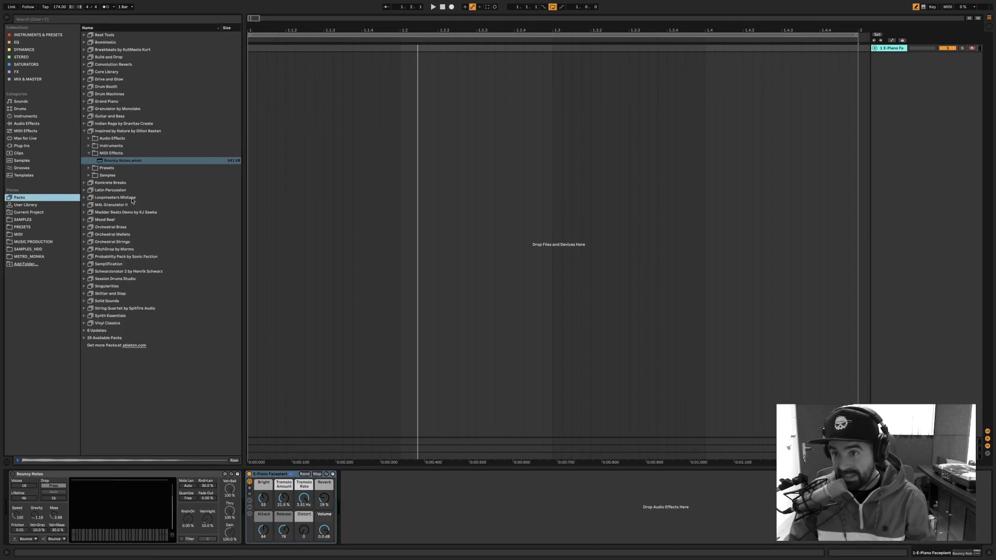
pyautogui.click(141, 133)
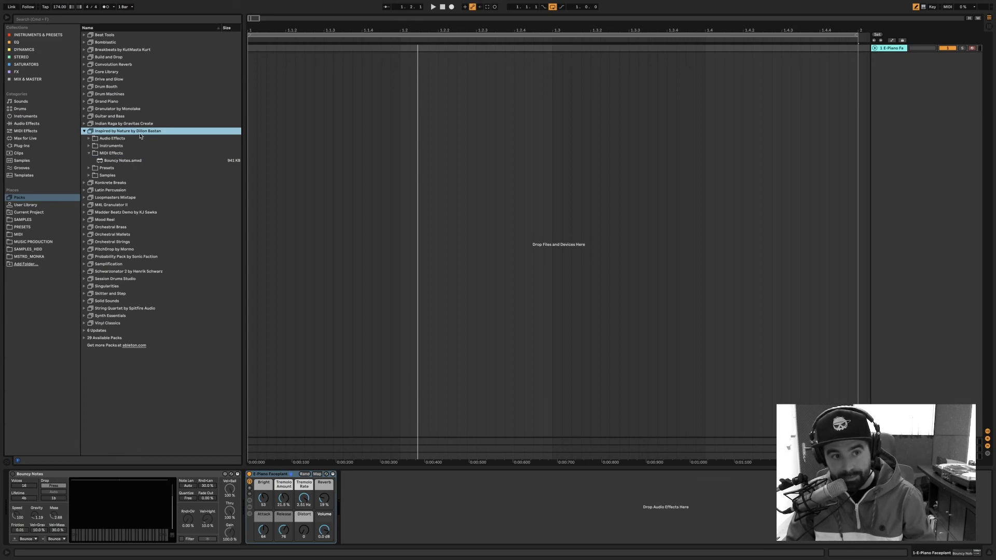
pyautogui.click(117, 161)
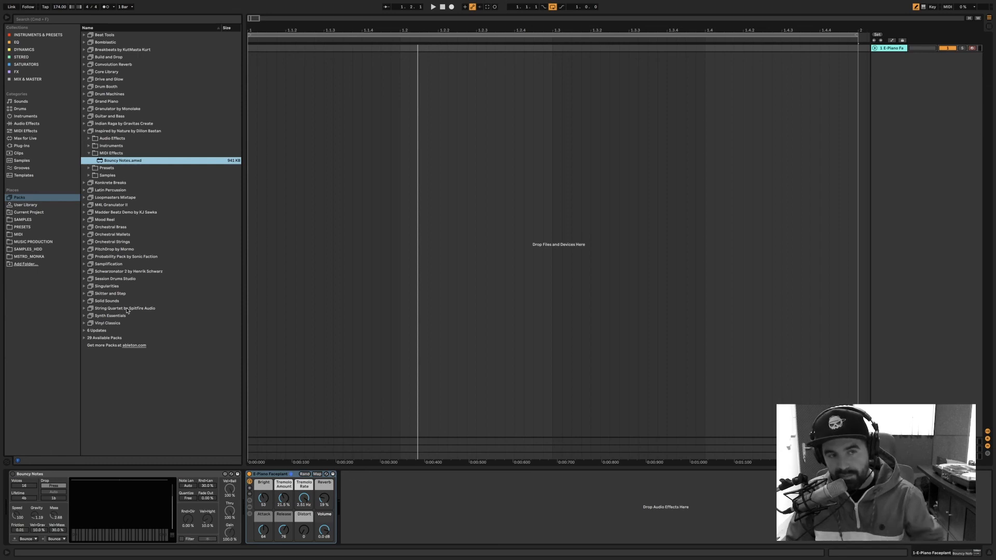
# Adjust Bouncy Notes' speed while playing, and switch its first edge behavior from Bounce to Wrap and on to Random
pyautogui.click(117, 475)
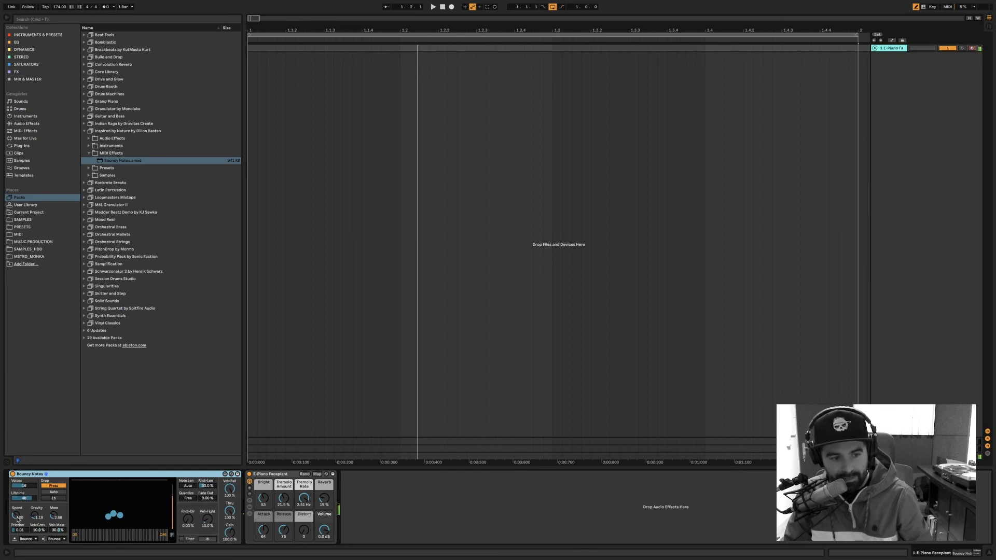
pyautogui.moveTo(18, 520); pyautogui.dragTo(19, 497)
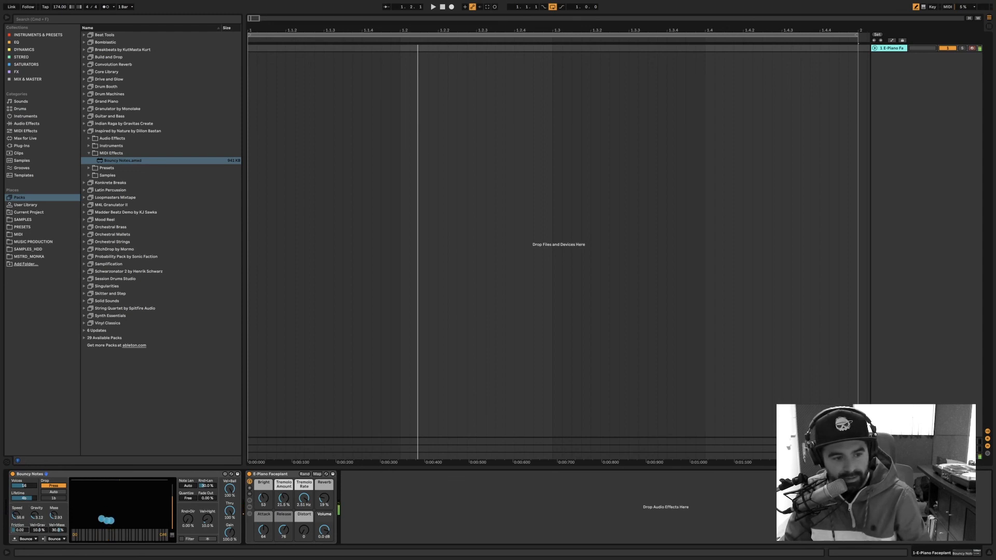
pyautogui.click(30, 539)
pyautogui.click(29, 526)
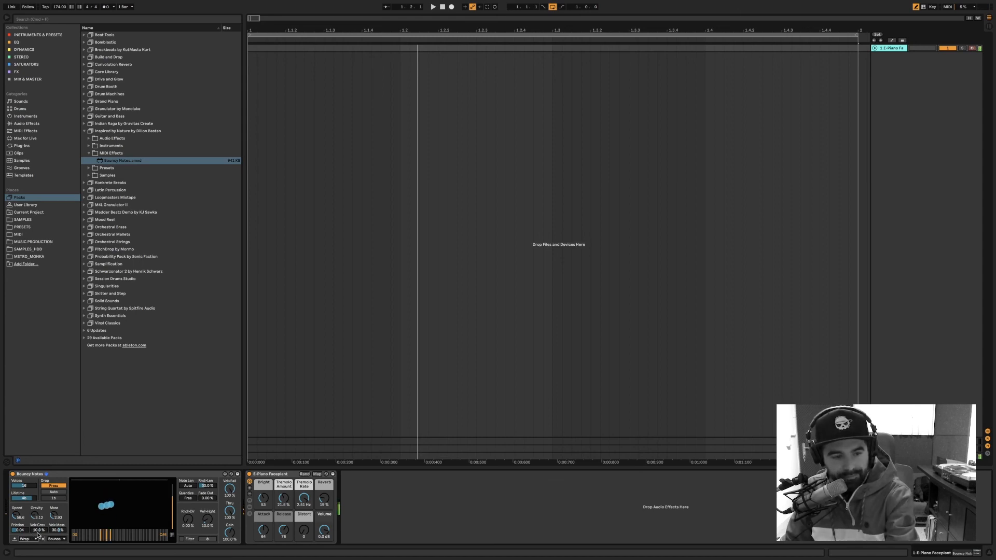
pyautogui.click(36, 540)
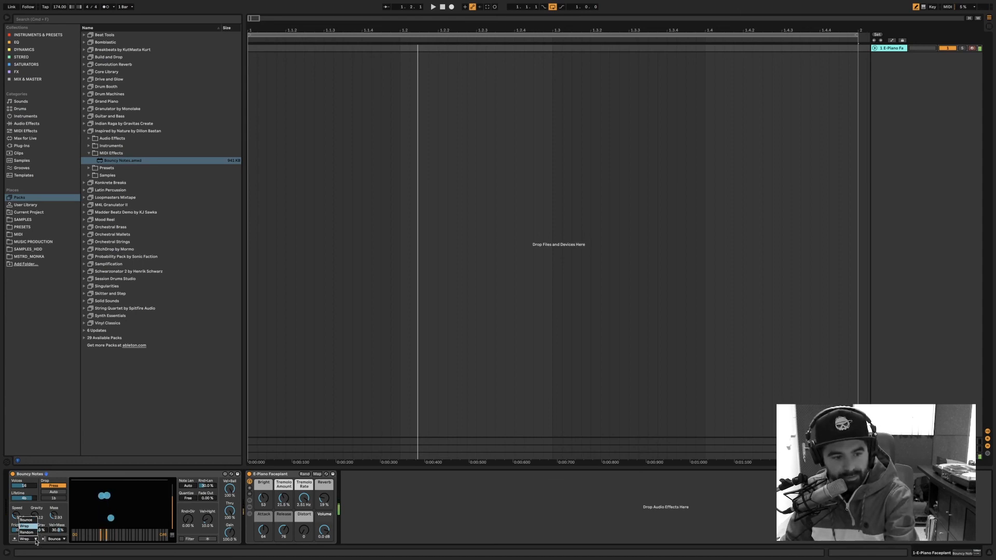
pyautogui.click(34, 533)
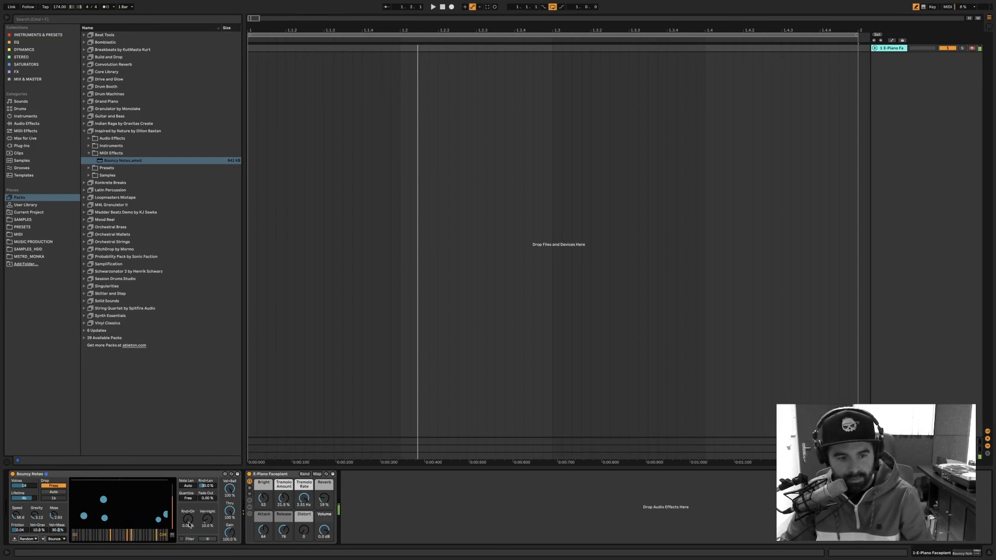
# Enable the note Filter in Bouncy Notes and open its filter settings
pyautogui.click(181, 539)
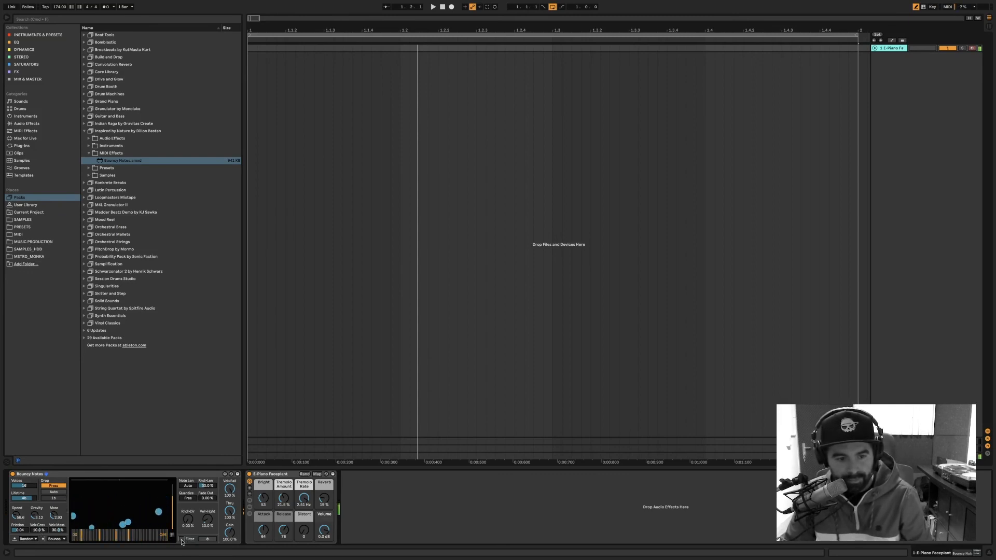
pyautogui.click(205, 539)
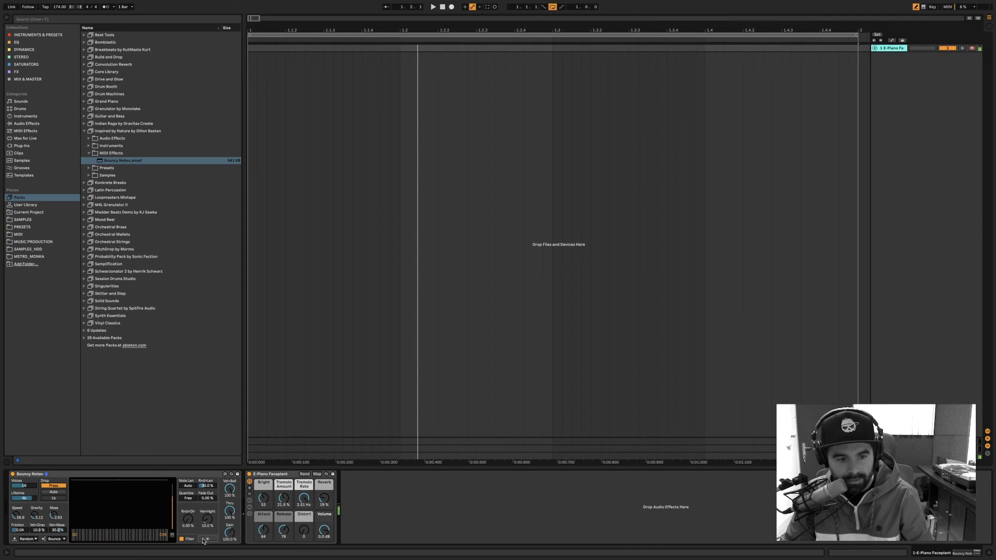